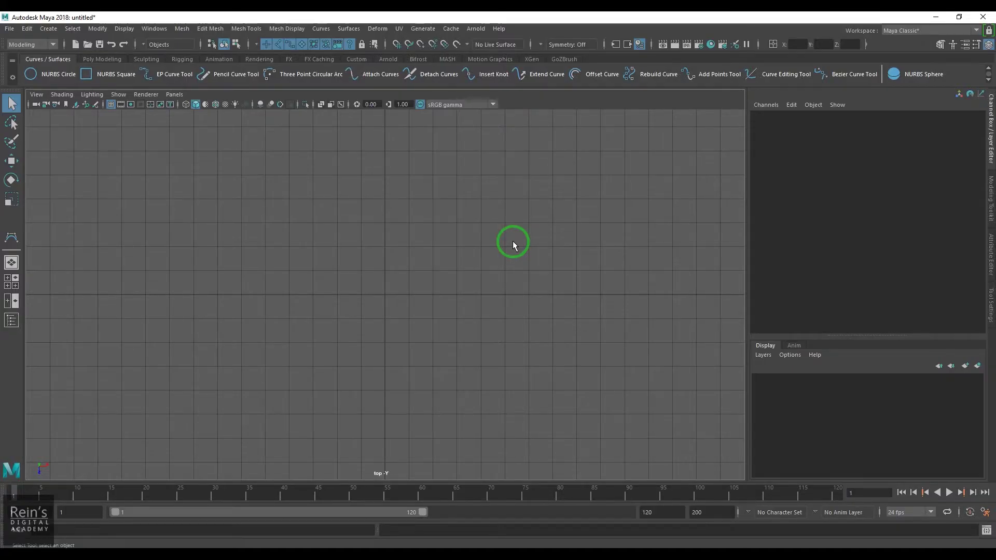
# Confirm the Modeling menu set is active and browse the Surfaces menu without running anything
pyautogui.click(31, 44)
pyautogui.click(23, 55)
pyautogui.click(348, 29)
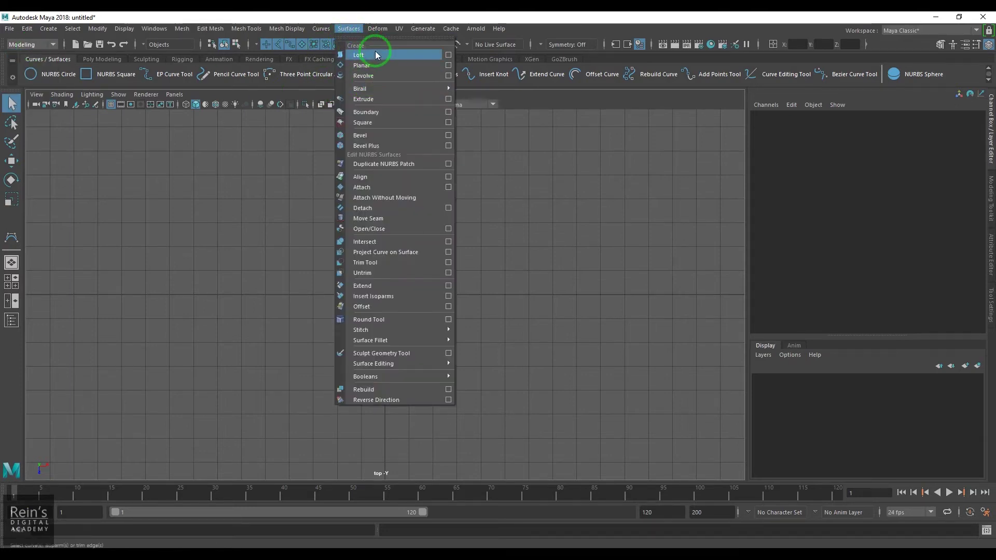
pyautogui.click(537, 306)
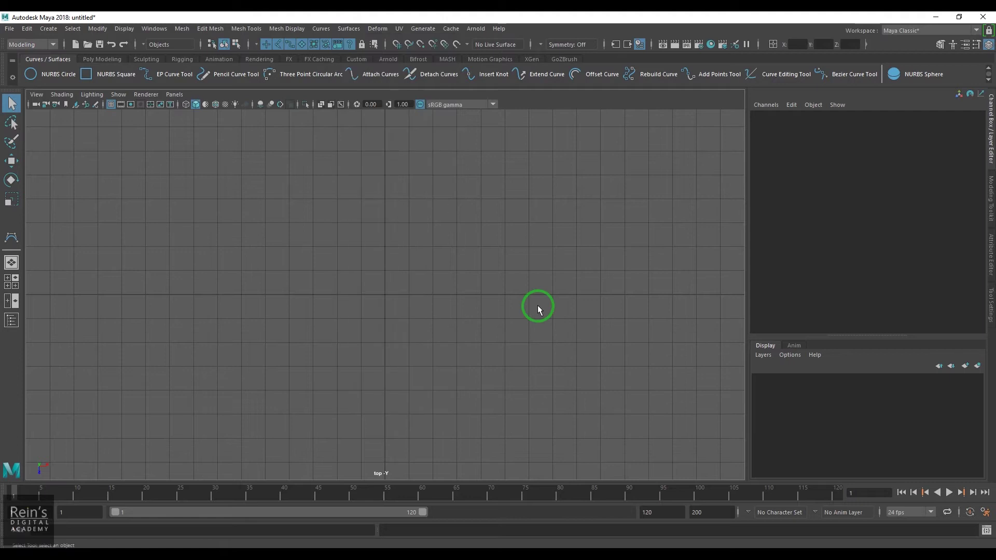
# Switch the viewport to the perspective view and create a NURBS circle at the origin
pyautogui.press('space')
pyautogui.moveTo(535, 307); pyautogui.dragTo(391, 304)
pyautogui.click(10, 102)
pyautogui.click(30, 74)
pyautogui.click(521, 387)
pyautogui.keyDown('alt'); pyautogui.moveTo(450, 365); pyautogui.dragTo(528, 390, button='right'); pyautogui.keyUp('alt')
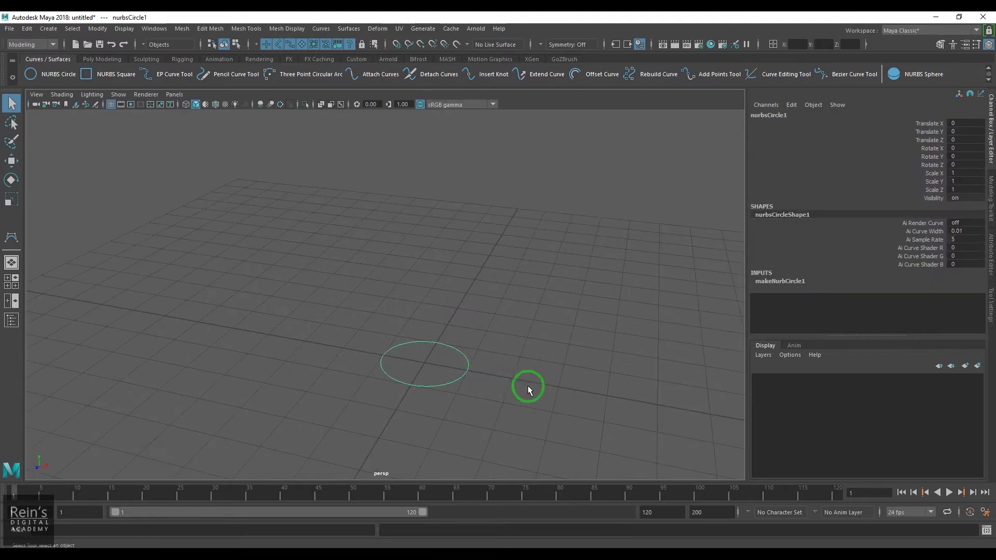
# Switch to the scale tool, then delete the test circle
pyautogui.press('r')
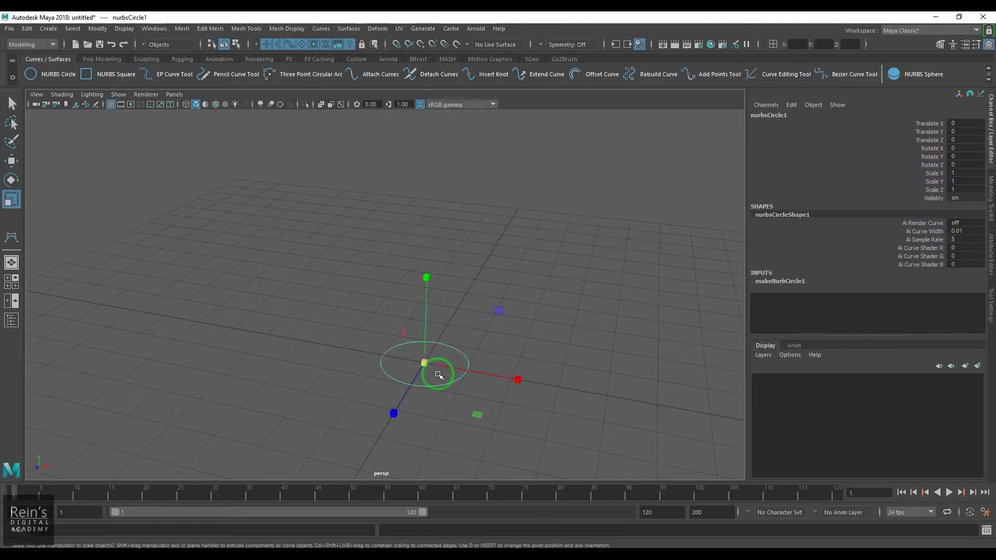
pyautogui.press('Delete')
pyautogui.click(48, 28)
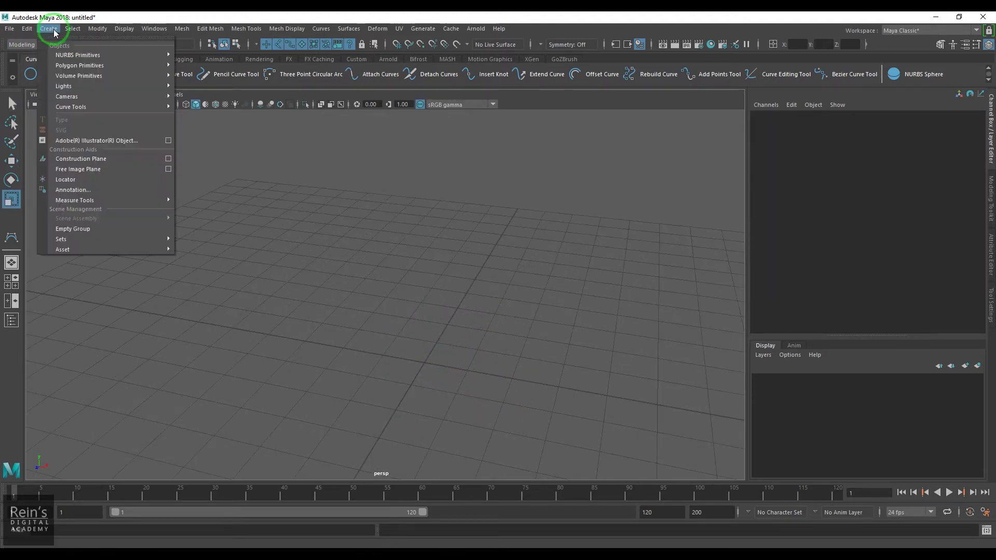
# Draw the first wavy CV curve with eight control points
pyautogui.moveTo(133, 108)
pyautogui.click(279, 115)
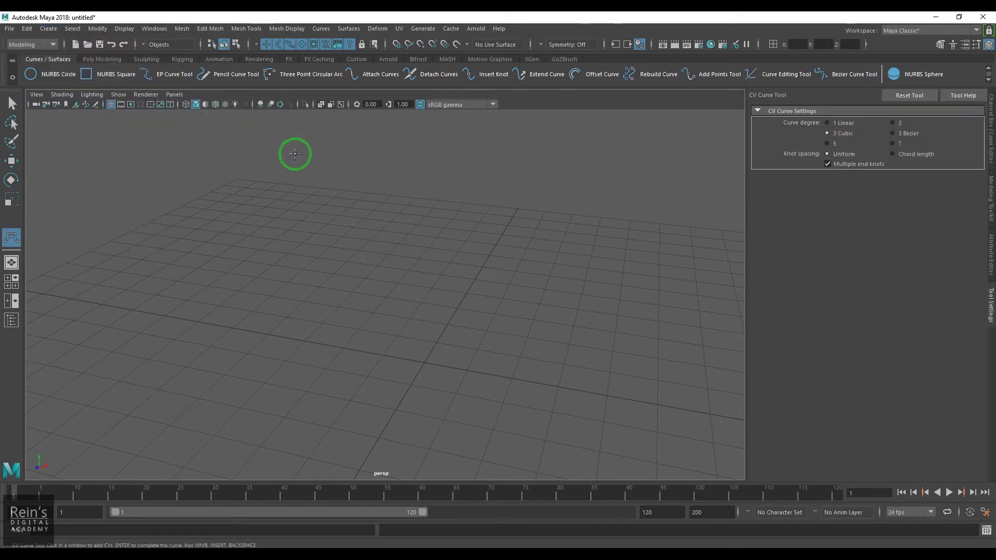
pyautogui.keyDown('alt'); pyautogui.moveTo(456, 354); pyautogui.dragTo(435, 387); pyautogui.keyUp('alt')
pyautogui.click(290, 335)
pyautogui.click(316, 352)
pyautogui.click(375, 366)
pyautogui.click(409, 345)
pyautogui.click(455, 332)
pyautogui.click(508, 335)
pyautogui.click(547, 354)
pyautogui.click(583, 355)
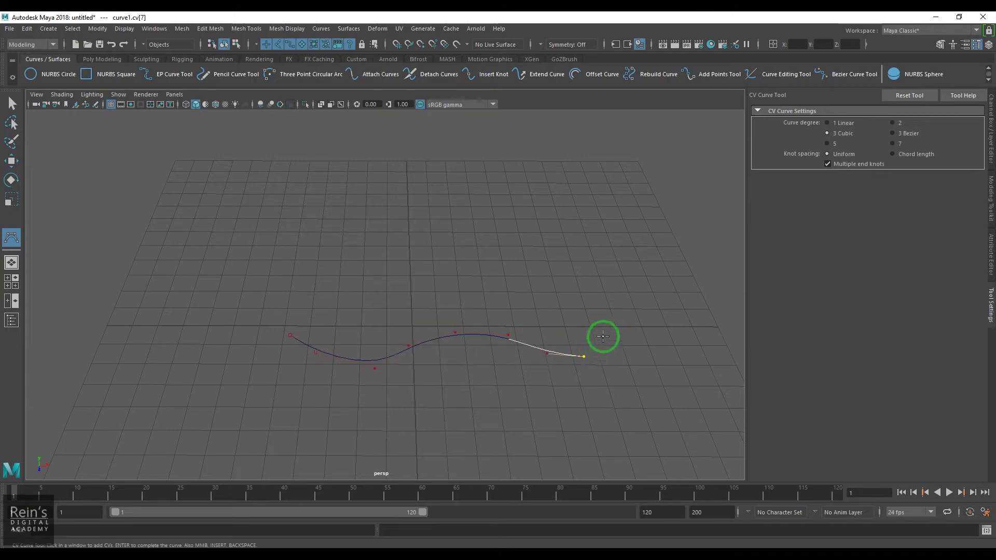
pyautogui.press('Return')
pyautogui.press('r')
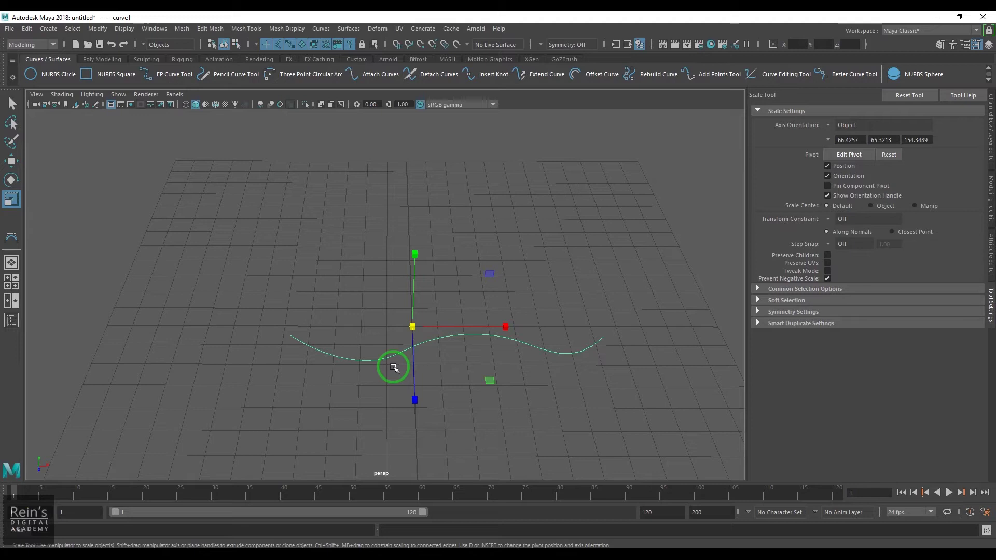
# Draw a second wavy CV curve with seven control points
pyautogui.click(48, 28)
pyautogui.moveTo(111, 105)
pyautogui.click(225, 115)
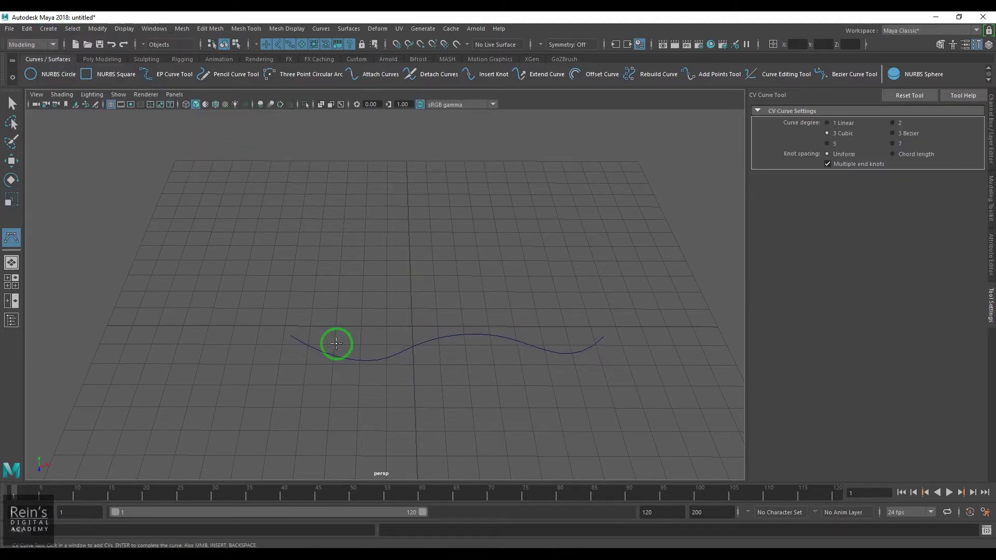
pyautogui.click(314, 327)
pyautogui.click(358, 348)
pyautogui.click(399, 342)
pyautogui.click(429, 324)
pyautogui.click(467, 322)
pyautogui.click(523, 329)
pyautogui.click(560, 346)
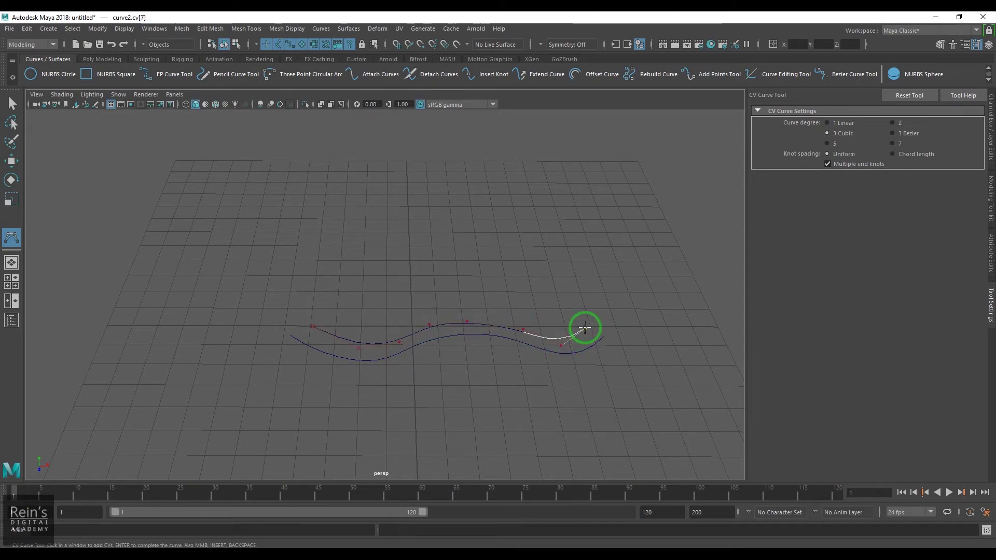
pyautogui.press('r')
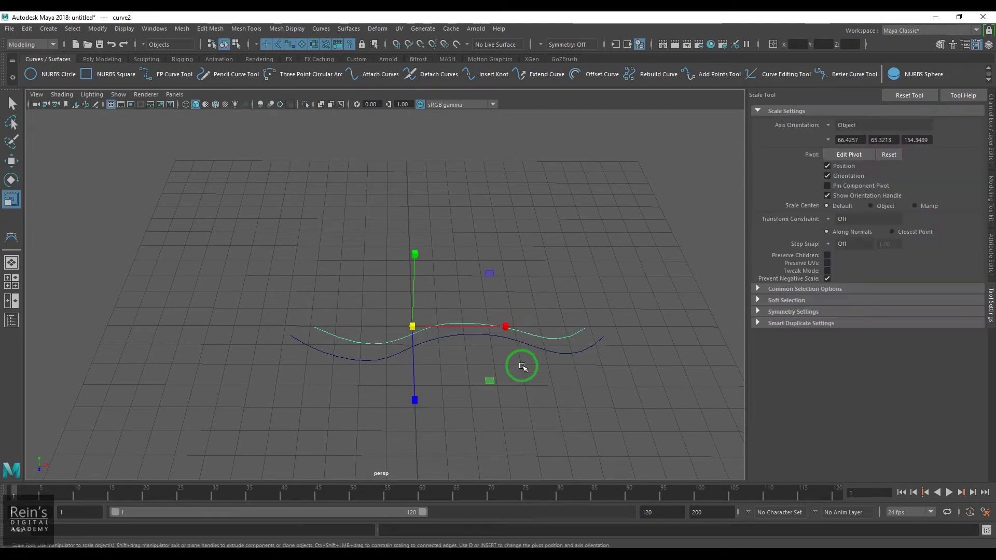
# Draw a third wavy CV curve with nine control points
pyautogui.click(48, 28)
pyautogui.moveTo(104, 107)
pyautogui.click(202, 110)
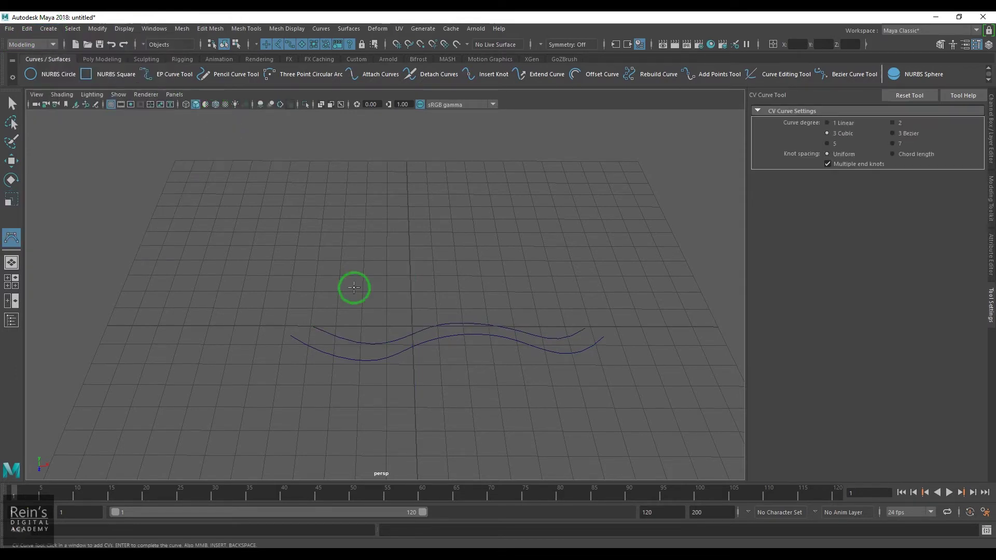
pyautogui.click(289, 348)
pyautogui.click(332, 380)
pyautogui.click(395, 375)
pyautogui.click(414, 336)
pyautogui.click(458, 356)
pyautogui.click(497, 380)
pyautogui.click(536, 349)
pyautogui.click(553, 320)
pyautogui.click(598, 365)
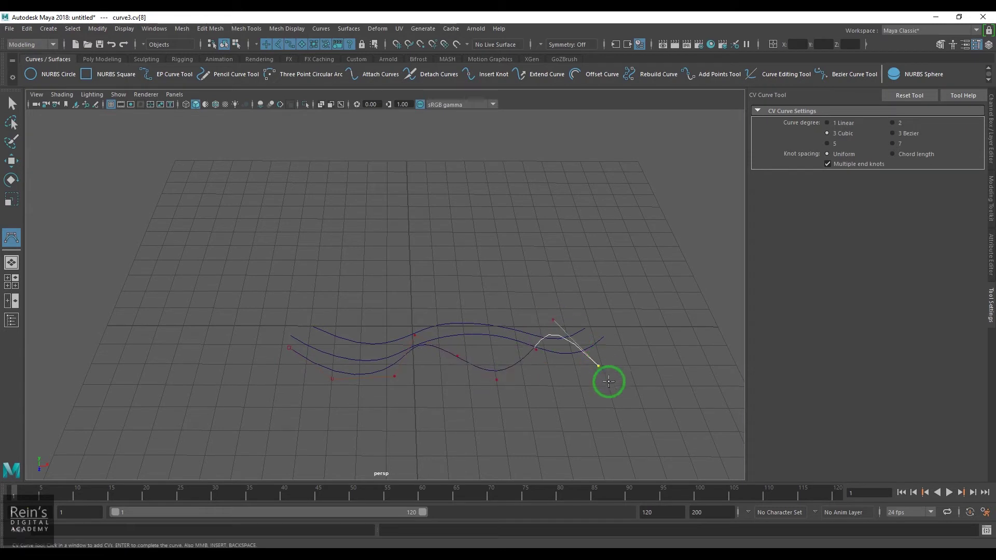
pyautogui.press('Return')
# Move the curves apart: curve3 raised highest and shifted back, curve2 at middle height
pyautogui.press('w')
pyautogui.keyDown('alt'); pyautogui.moveTo(438, 414); pyautogui.dragTo(412, 395); pyautogui.keyUp('alt')
pyautogui.moveTo(409, 270); pyautogui.dragTo(418, 89)
pyautogui.click(456, 330)
pyautogui.click(410, 340)
pyautogui.moveTo(409, 256); pyautogui.dragTo(402, 179)
pyautogui.keyDown('alt'); pyautogui.moveTo(456, 329); pyautogui.dragTo(278, 371); pyautogui.keyUp('alt')
pyautogui.click(327, 229)
pyautogui.moveTo(266, 209)
pyautogui.mouseDown()
pyautogui.moveTo(284, 213)
pyautogui.moveTo(268, 212)
pyautogui.mouseUp()
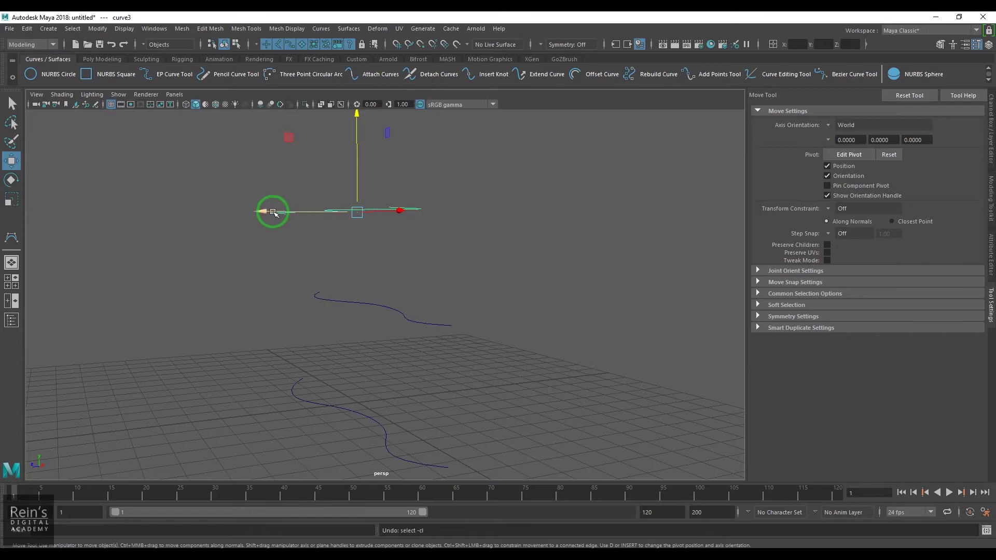
pyautogui.click(259, 283)
pyautogui.keyDown('alt'); pyautogui.moveTo(260, 282); pyautogui.dragTo(418, 460); pyautogui.keyUp('alt')
# Shift-select curve1, curve2 and curve3 from bottom to top
pyautogui.click(423, 402)
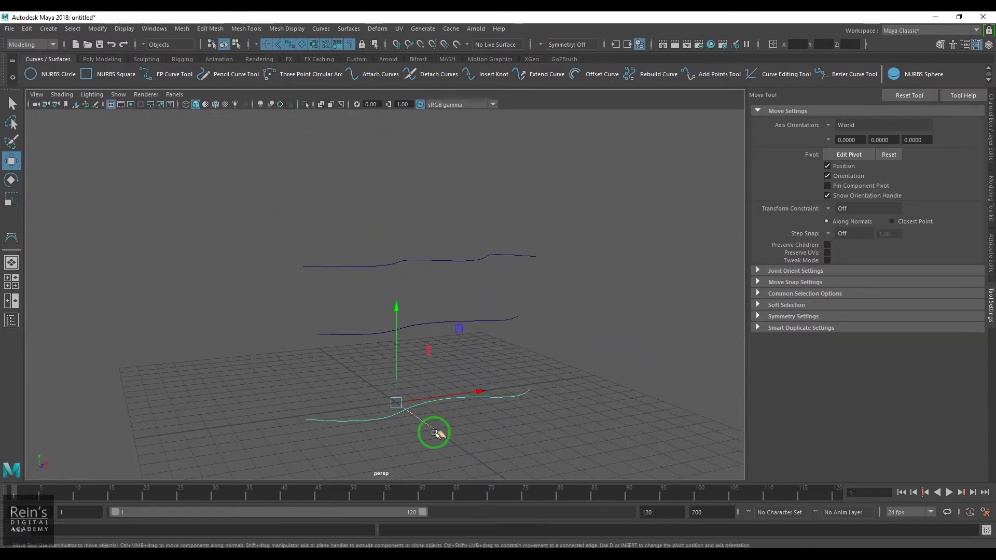
pyautogui.keyDown('shift'); pyautogui.click(515, 318); pyautogui.keyUp('shift')
pyautogui.keyDown('shift'); pyautogui.click(512, 256); pyautogui.keyUp('shift')
pyautogui.keyDown('alt'); pyautogui.moveTo(510, 289); pyautogui.dragTo(488, 333); pyautogui.keyUp('alt')
pyautogui.click(348, 29)
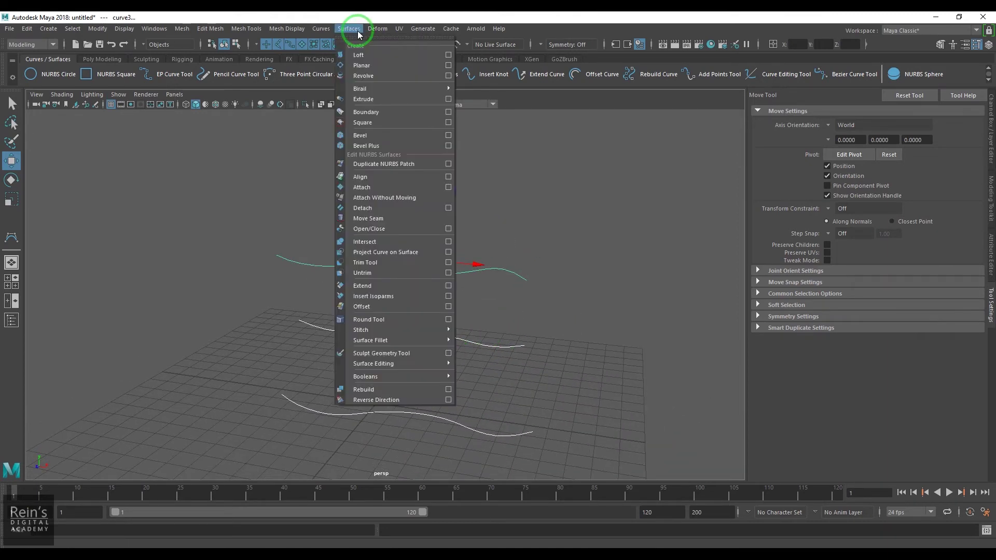
# In the Loft options, toggle Output geometry between Polygons and NURBS
pyautogui.click(446, 55)
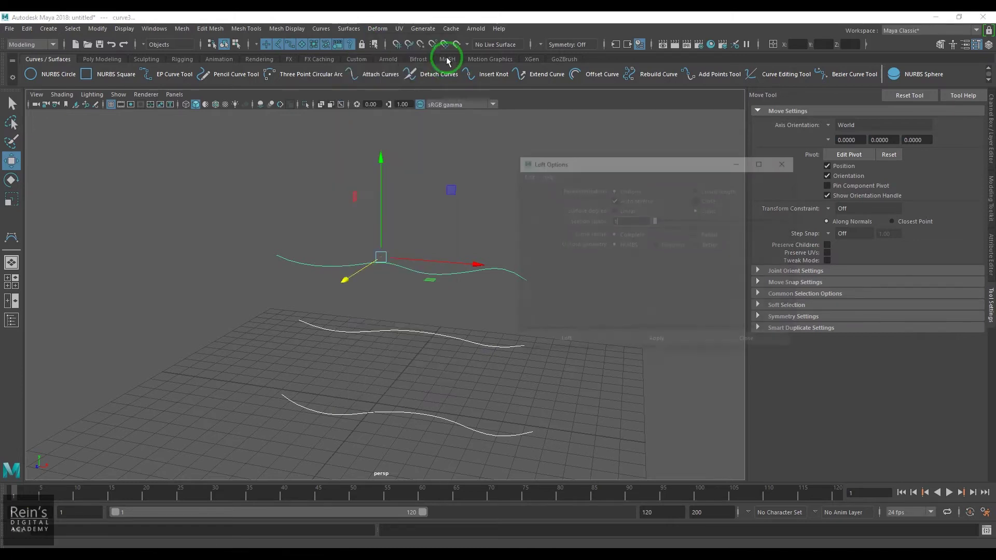
pyautogui.click(525, 176)
pyautogui.click(520, 219)
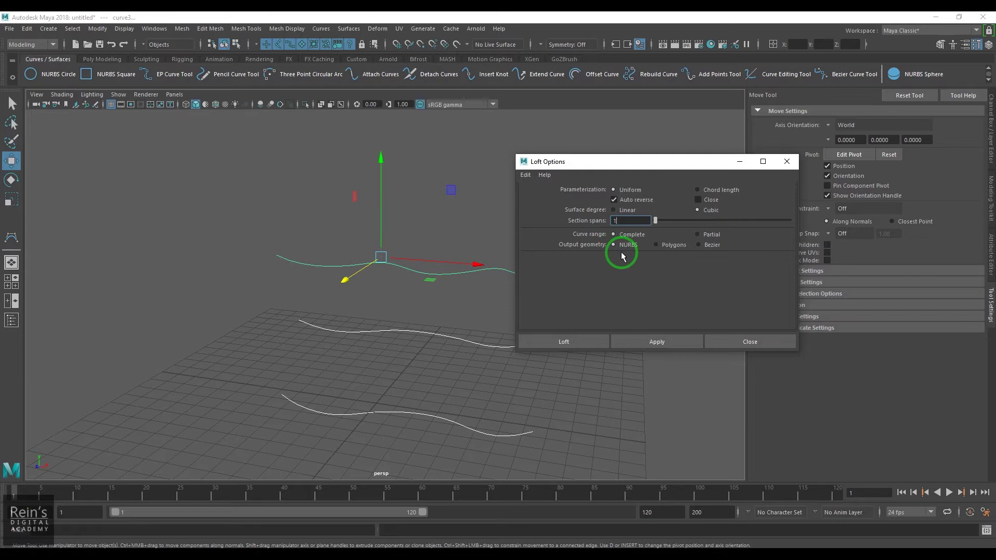
pyautogui.click(665, 248)
pyautogui.click(630, 245)
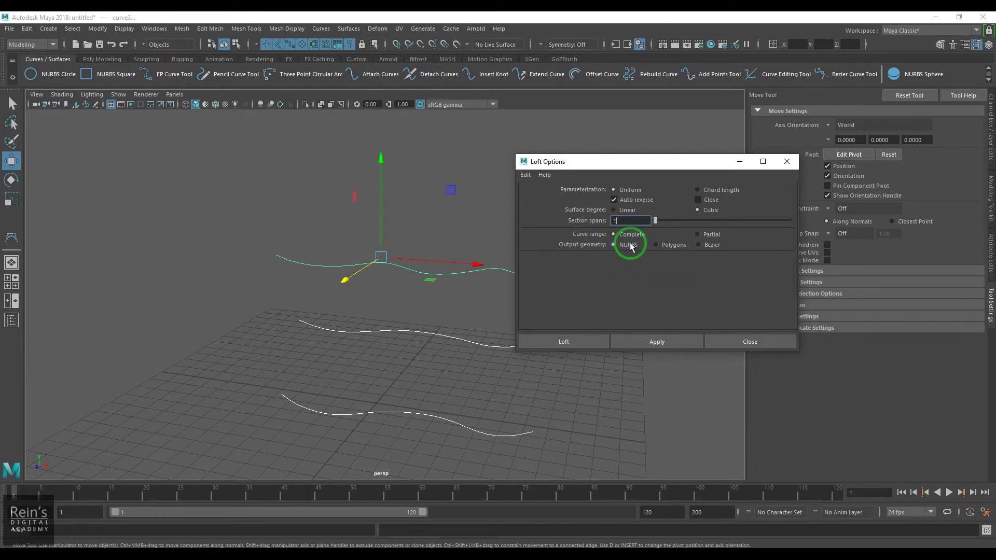
pyautogui.click(660, 245)
pyautogui.click(628, 246)
# Try Bezier and Polygons output, return to NURBS, and loft the three curves
pyautogui.click(665, 246)
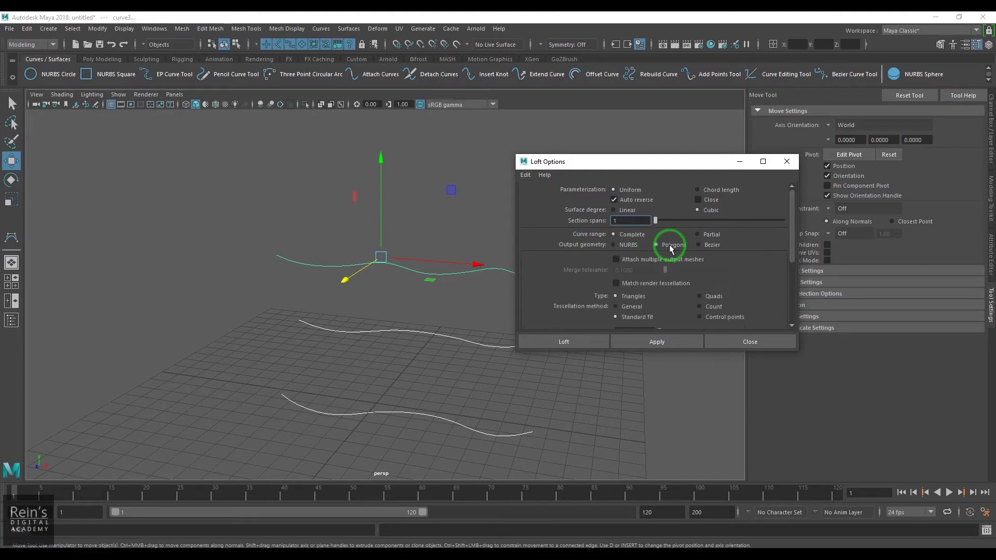
pyautogui.click(710, 246)
pyautogui.click(671, 245)
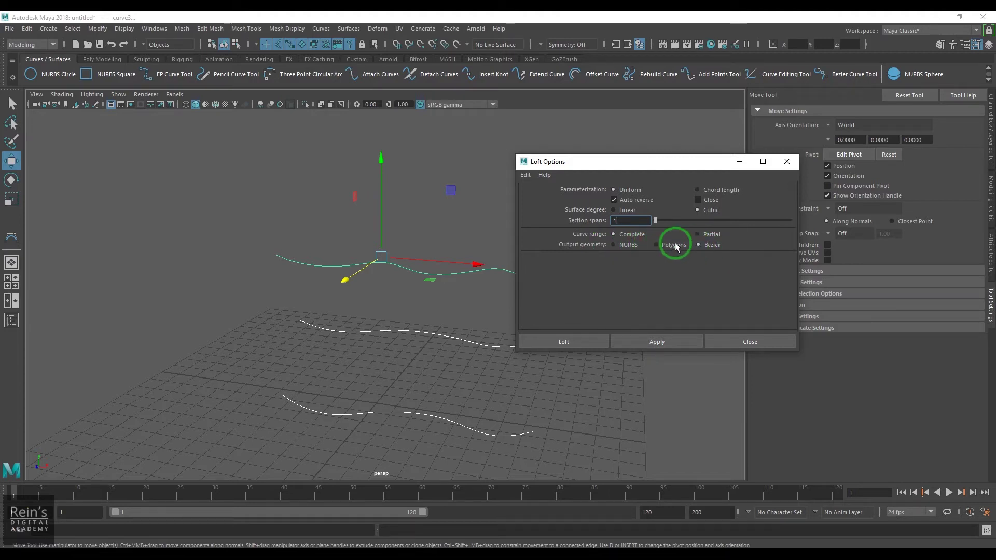
pyautogui.click(620, 246)
pyautogui.click(526, 174)
pyautogui.click(537, 196)
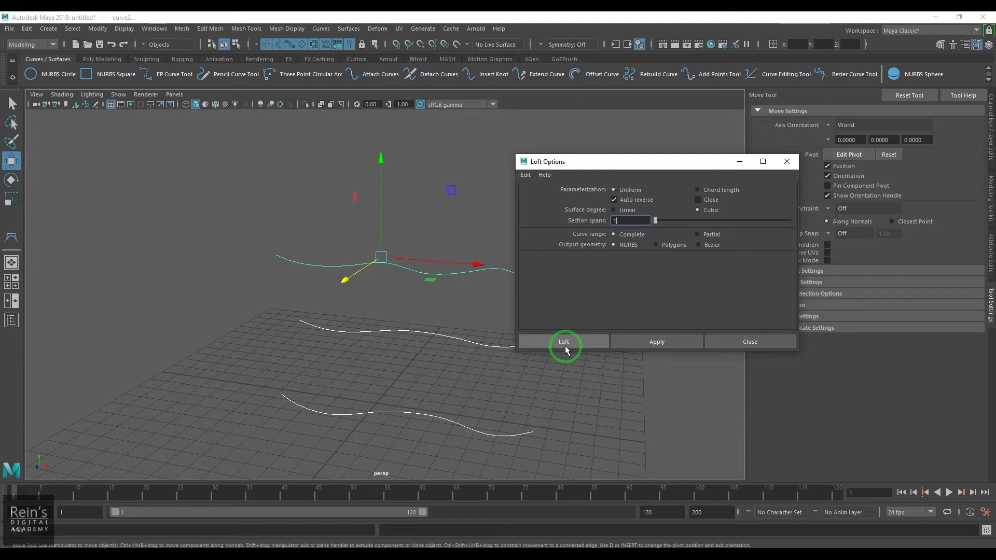
pyautogui.click(572, 346)
# Turn on Wireframe on Shaded and orbit to inspect the lofted surface
pyautogui.keyDown('alt'); pyautogui.moveTo(583, 381); pyautogui.dragTo(525, 448); pyautogui.keyUp('alt')
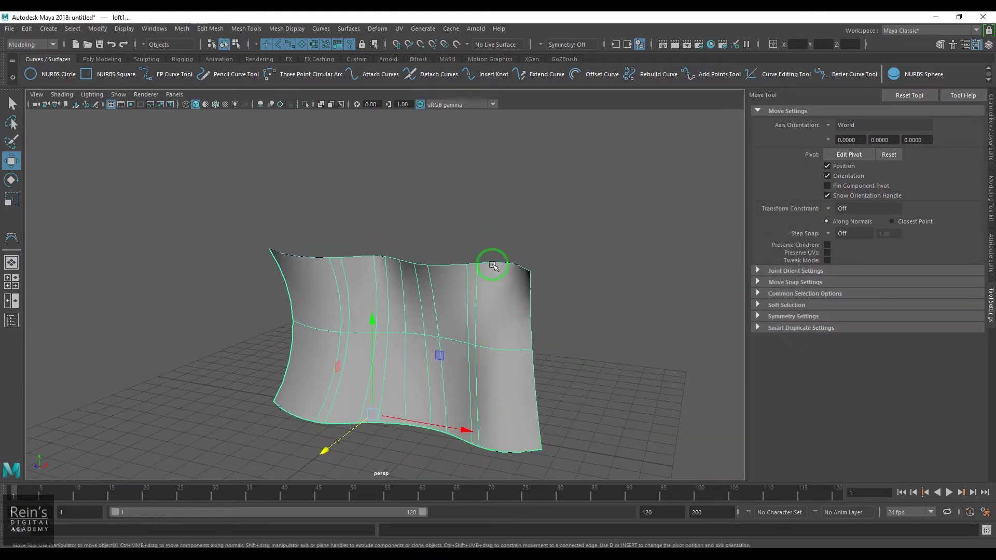
pyautogui.click(600, 325)
pyautogui.keyDown('alt'); pyautogui.moveTo(520, 378); pyautogui.dragTo(613, 466); pyautogui.keyUp('alt')
pyautogui.click(213, 105)
pyautogui.keyDown('alt'); pyautogui.moveTo(384, 244); pyautogui.dragTo(331, 395); pyautogui.keyUp('alt')
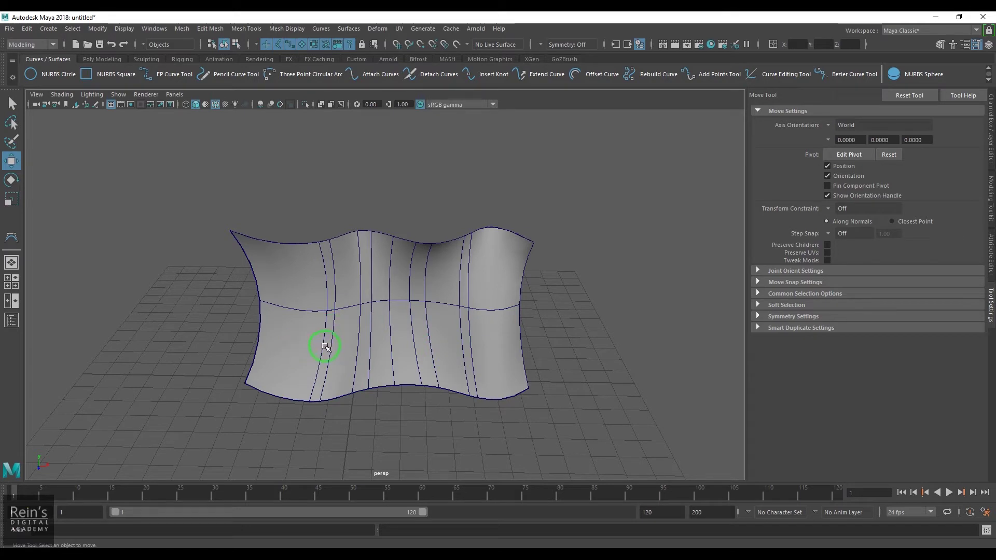
# Delete loftedSurface1 and marquee-select the three wavy curves
pyautogui.click(491, 341)
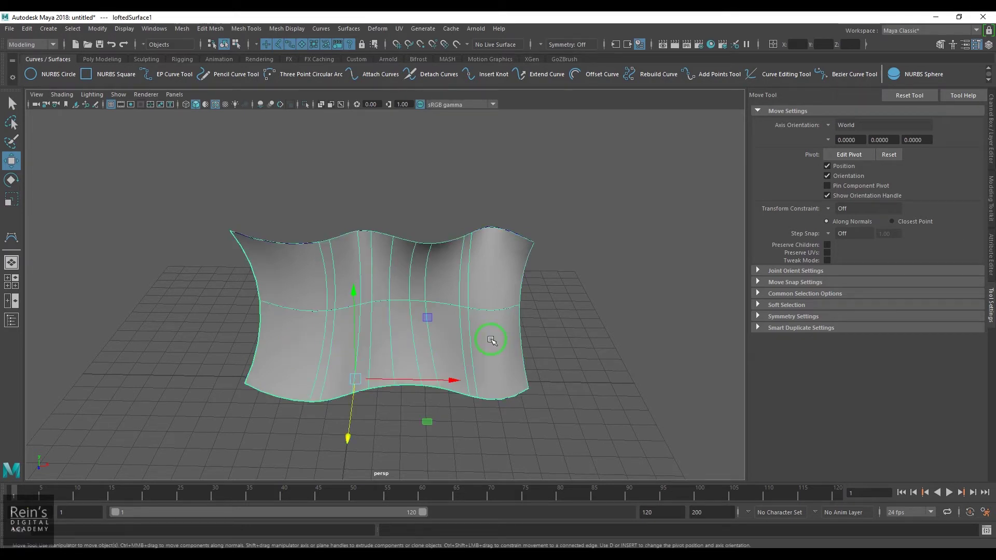
pyautogui.press('Delete')
pyautogui.moveTo(387, 348); pyautogui.dragTo(416, 429)
pyautogui.moveTo(295, 239); pyautogui.dragTo(347, 474)
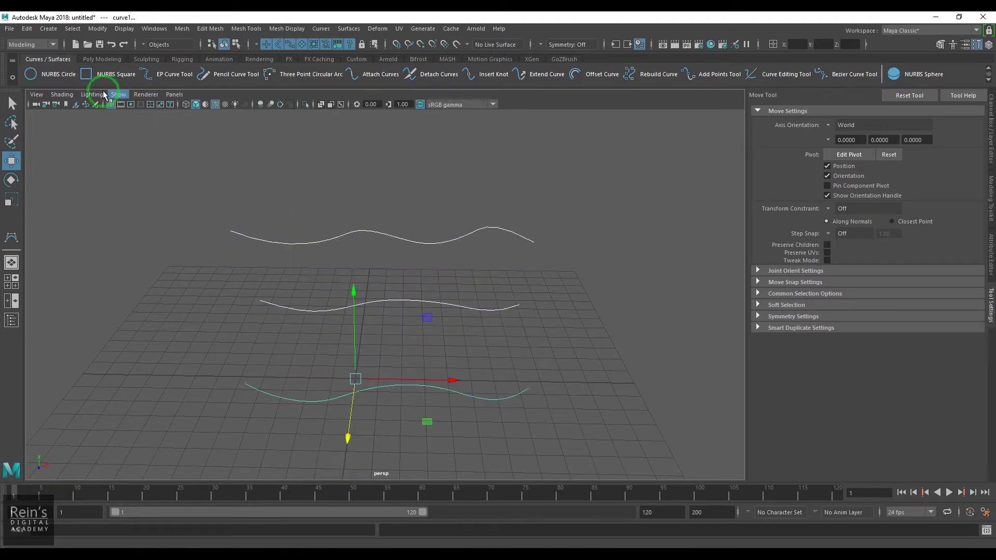
# Display edit points on the NURBS curves and return to the select tool
pyautogui.click(124, 28)
pyautogui.moveTo(186, 172)
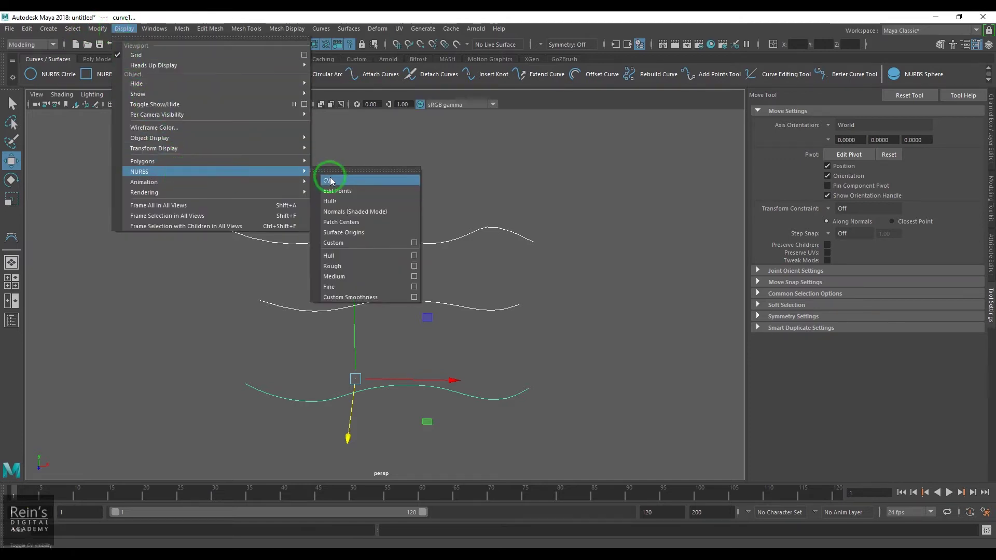
pyautogui.click(339, 191)
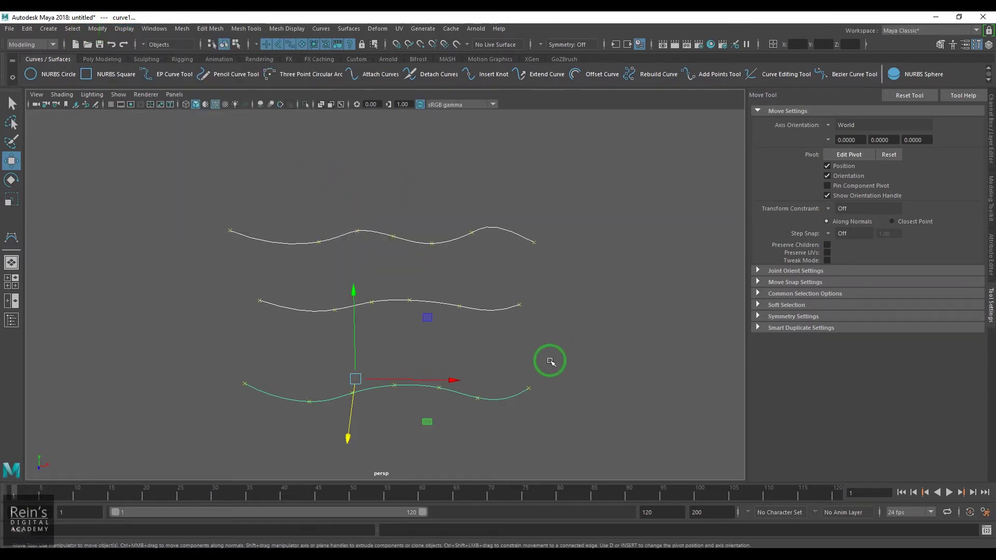
pyautogui.press('q')
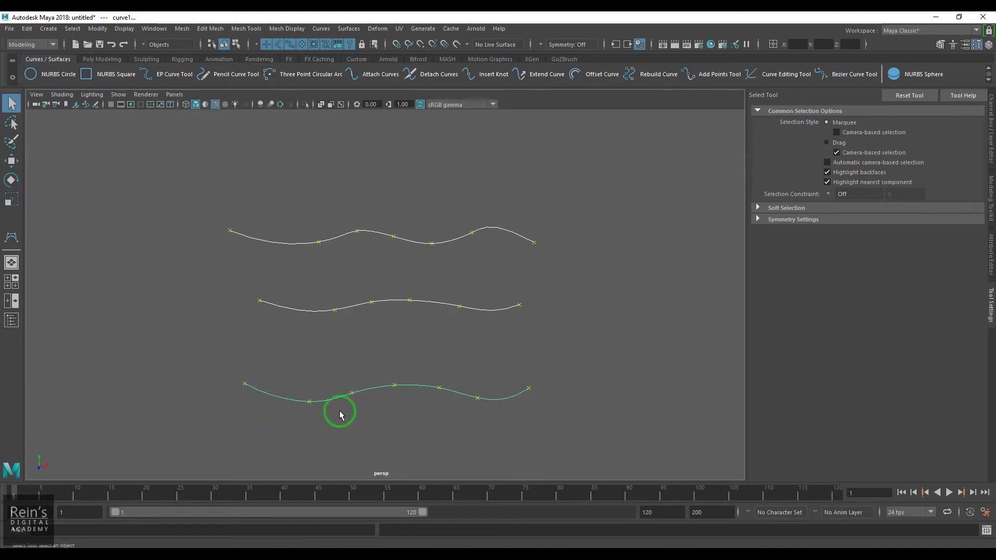
# Check each curve in the Attribute Editor (6 spans, degree 3), then select all three
pyautogui.click(458, 306)
pyautogui.moveTo(350, 362); pyautogui.dragTo(383, 422)
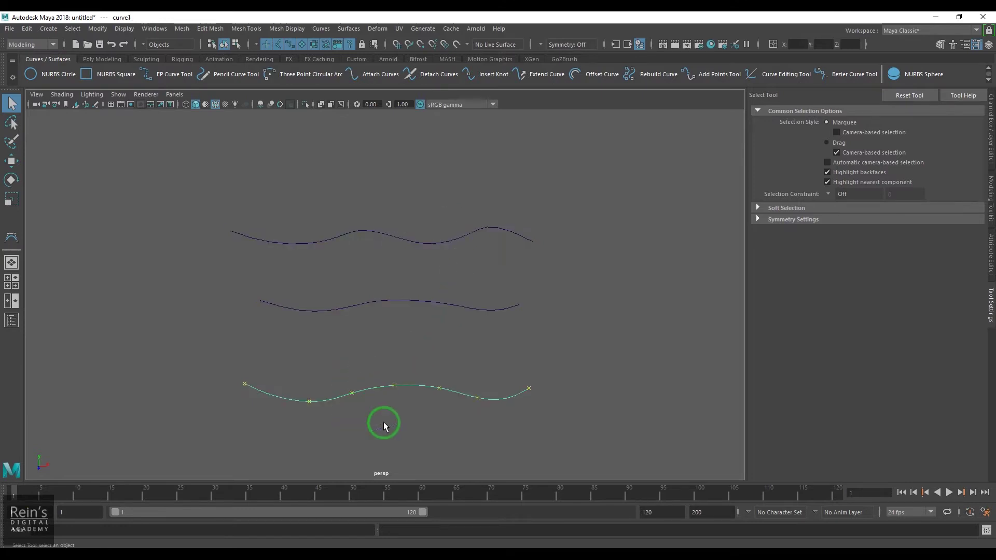
pyautogui.click(989, 262)
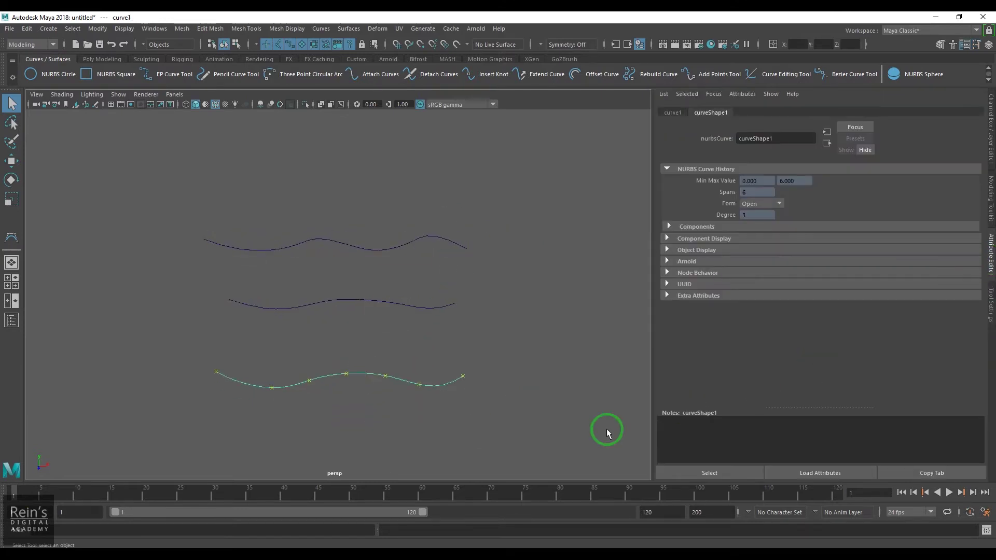
pyautogui.moveTo(344, 276); pyautogui.dragTo(370, 340)
pyautogui.click(378, 248)
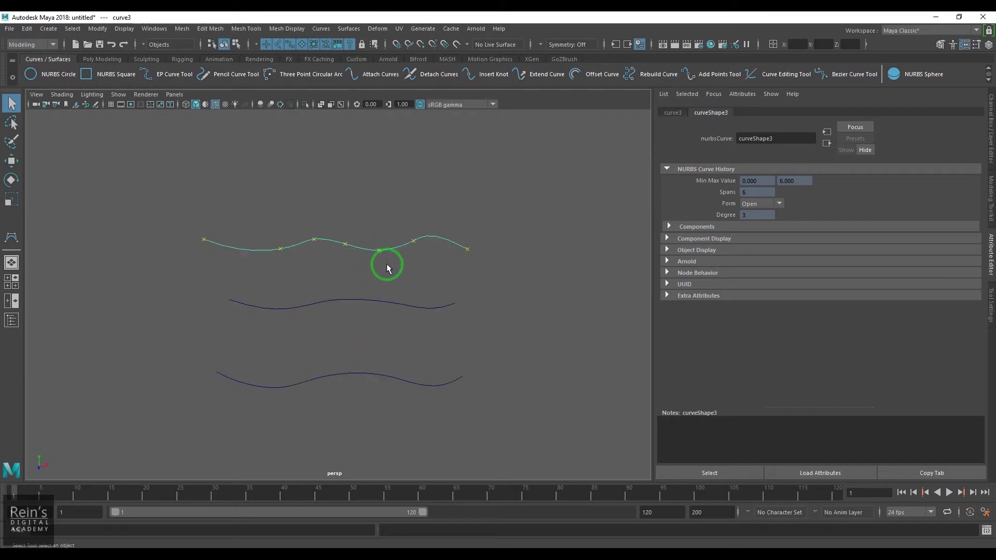
pyautogui.click(369, 383)
pyautogui.keyDown('shift'); pyautogui.moveTo(399, 333); pyautogui.dragTo(418, 289); pyautogui.keyUp('shift')
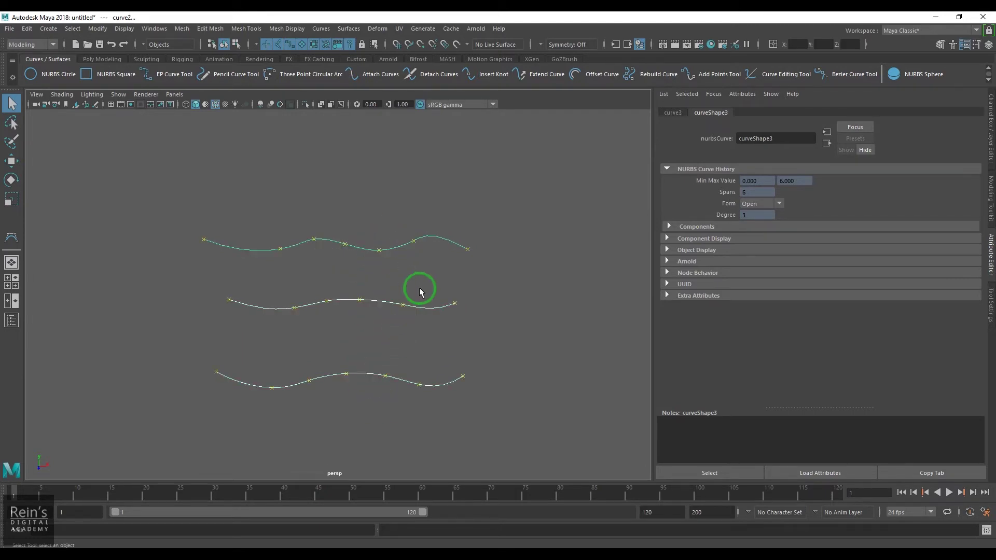
# Reset the Rebuild Curve options and rebuild the three curves with 7 spans
pyautogui.click(322, 29)
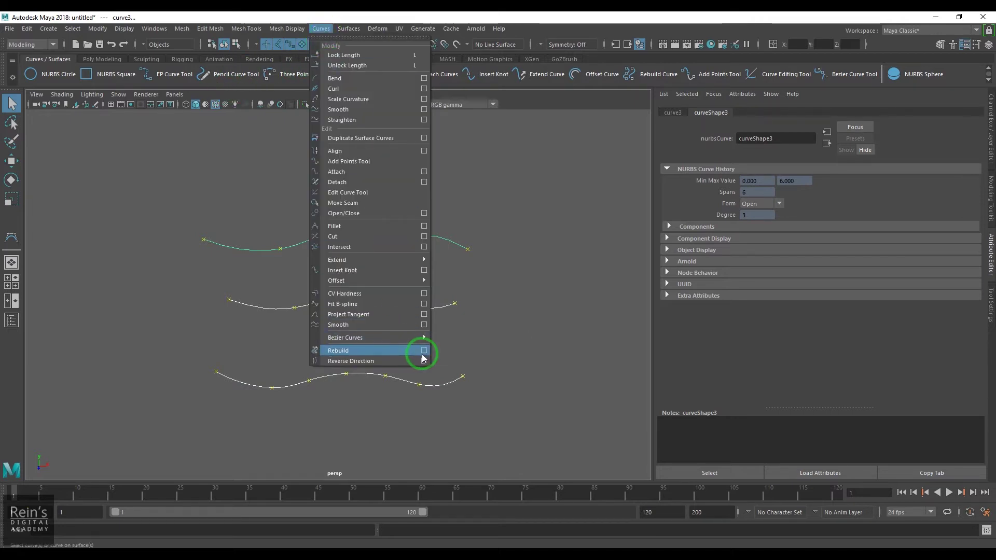
pyautogui.click(425, 353)
pyautogui.click(525, 175)
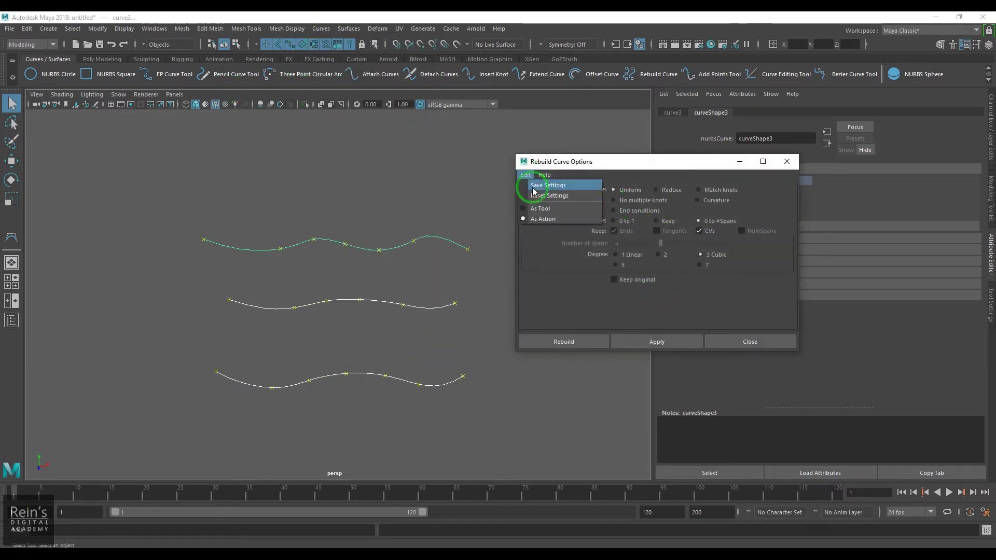
pyautogui.click(534, 195)
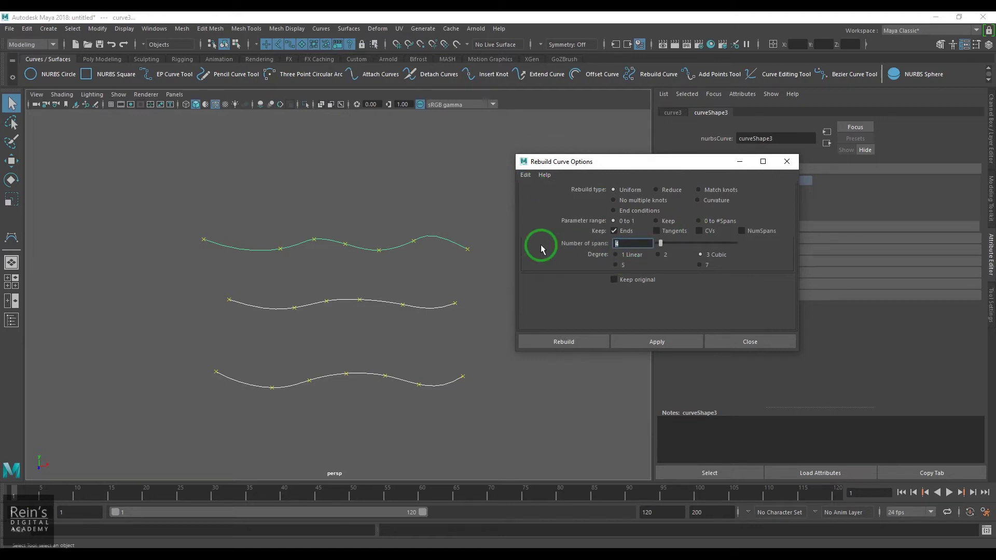
pyautogui.write('7')
pyautogui.press('Return')
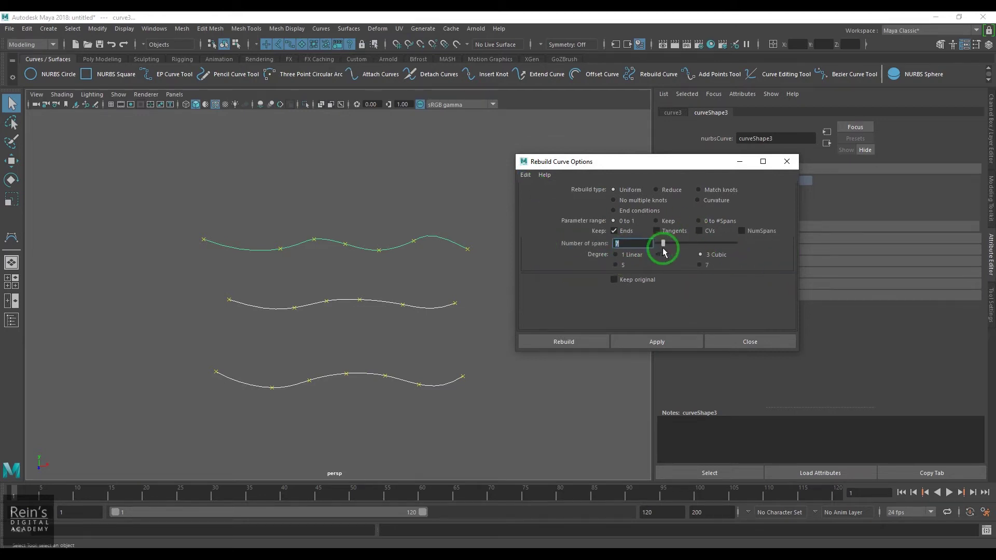
pyautogui.click(575, 340)
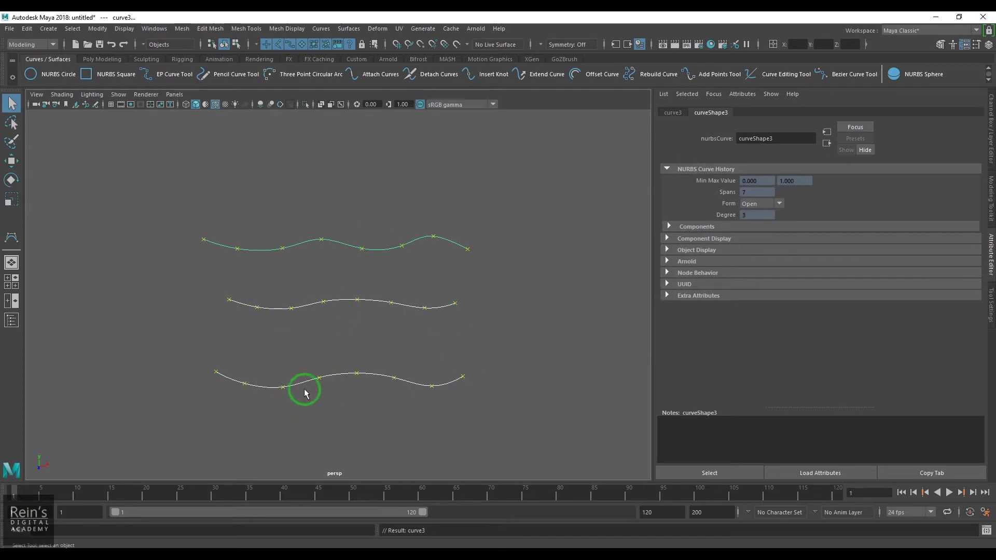
# Loft a cubic NURBS surface across the rebuilt curves, then deselect it
pyautogui.click(320, 29)
pyautogui.moveTo(349, 29)
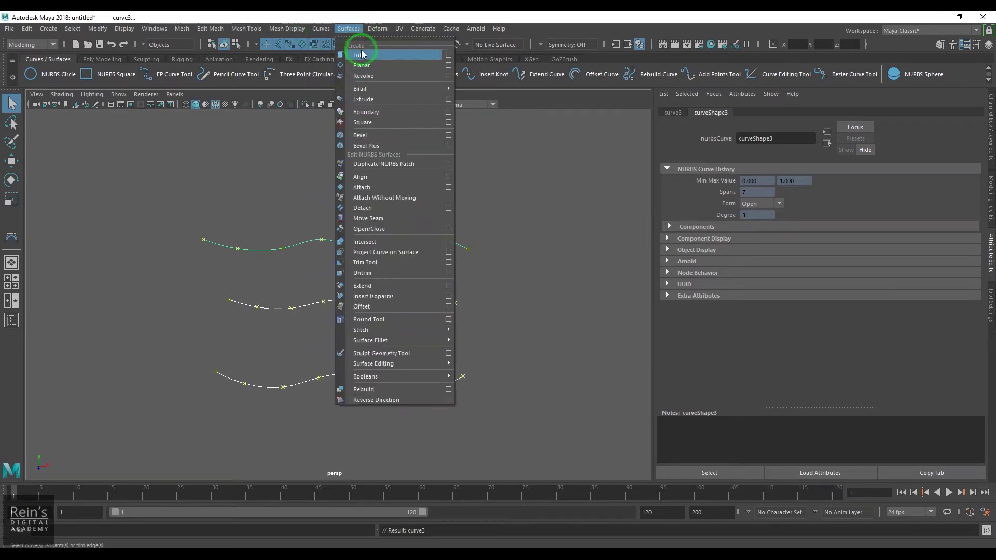
pyautogui.click(449, 55)
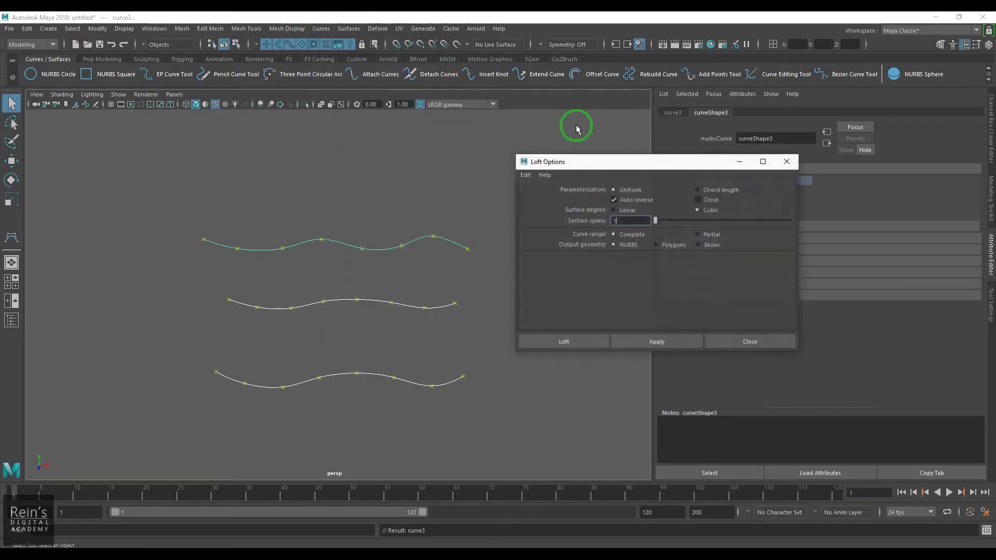
pyautogui.click(562, 344)
pyautogui.click(500, 355)
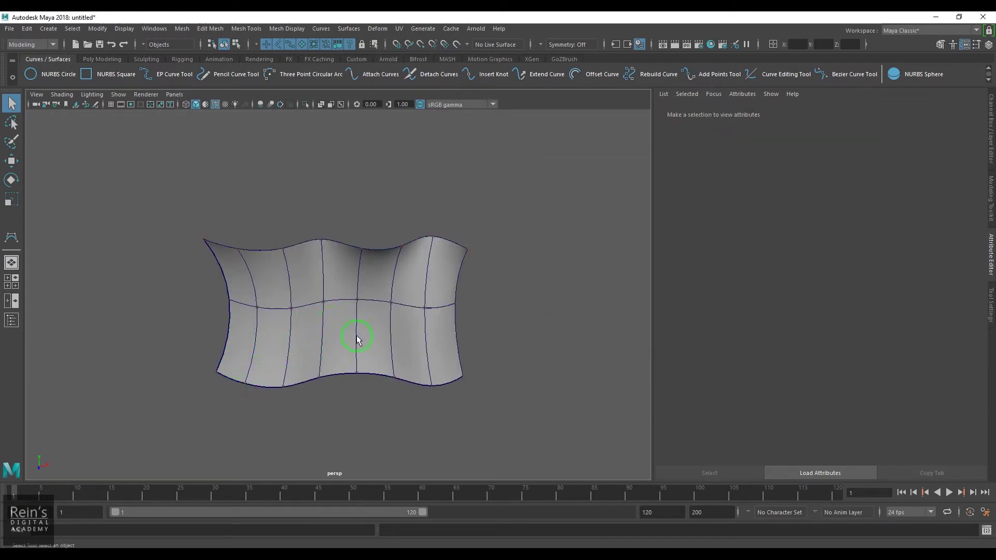
pyautogui.keyDown('alt'); pyautogui.moveTo(384, 360); pyautogui.dragTo(313, 399); pyautogui.keyUp('alt')
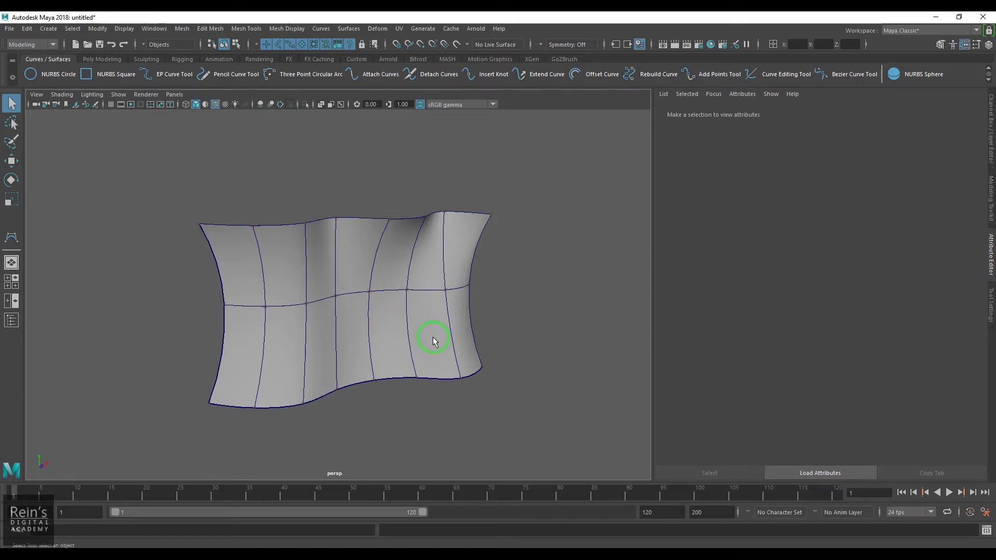
pyautogui.keyDown('alt'); pyautogui.moveTo(456, 334); pyautogui.dragTo(294, 415); pyautogui.keyUp('alt')
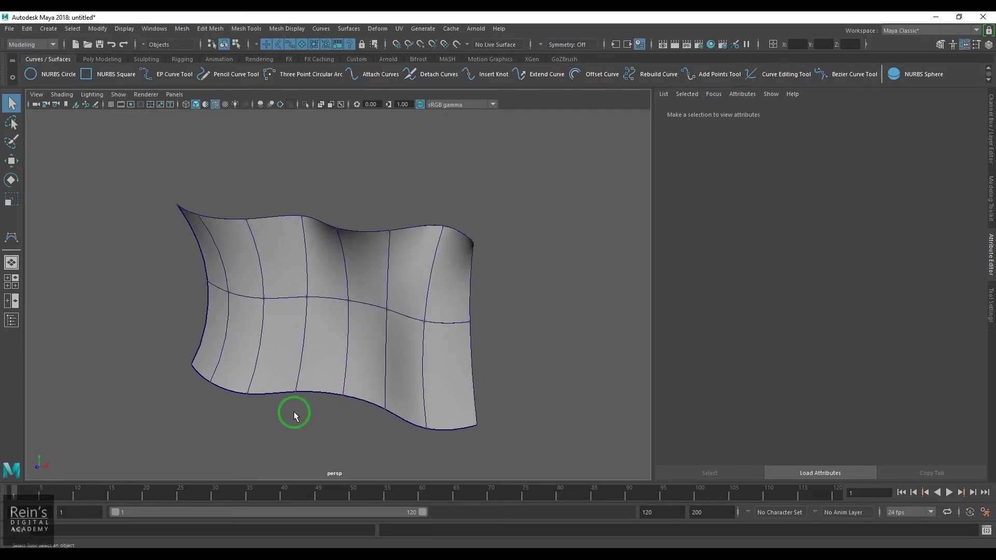
pyautogui.click(312, 338)
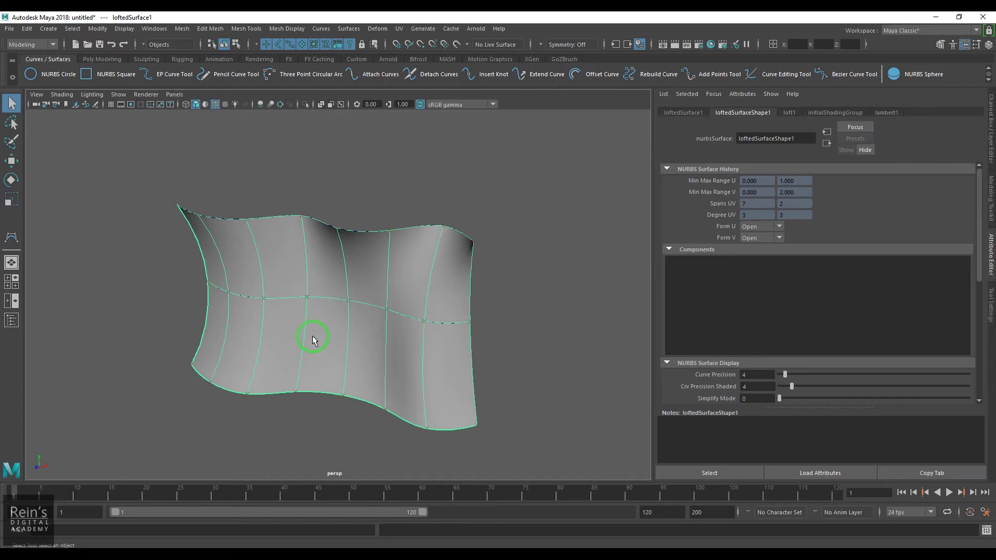
# In the loft1 attributes, try Section Spans 2 and 3, then set it back to 1
pyautogui.click(790, 113)
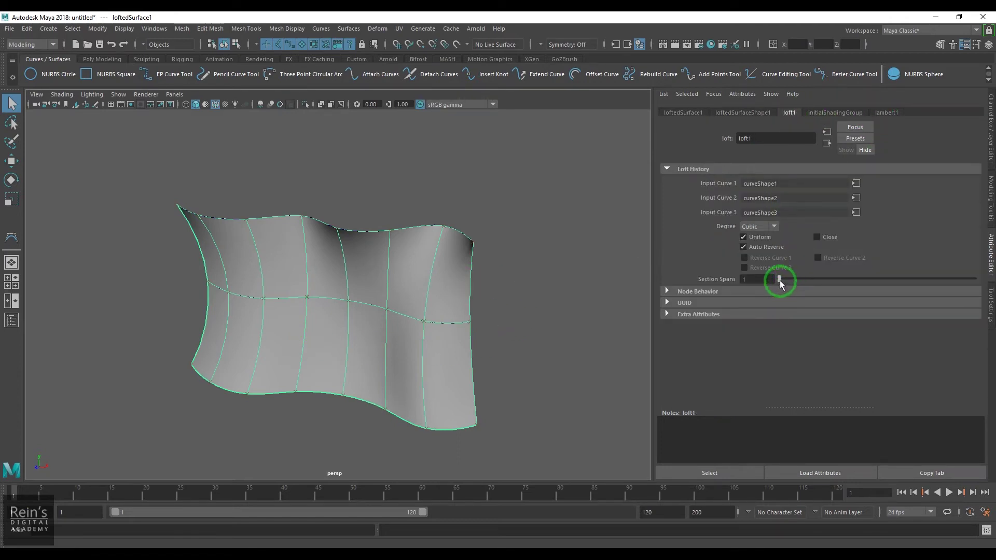
pyautogui.moveTo(781, 283); pyautogui.dragTo(801, 281)
pyautogui.scroll(5, 389, 308)
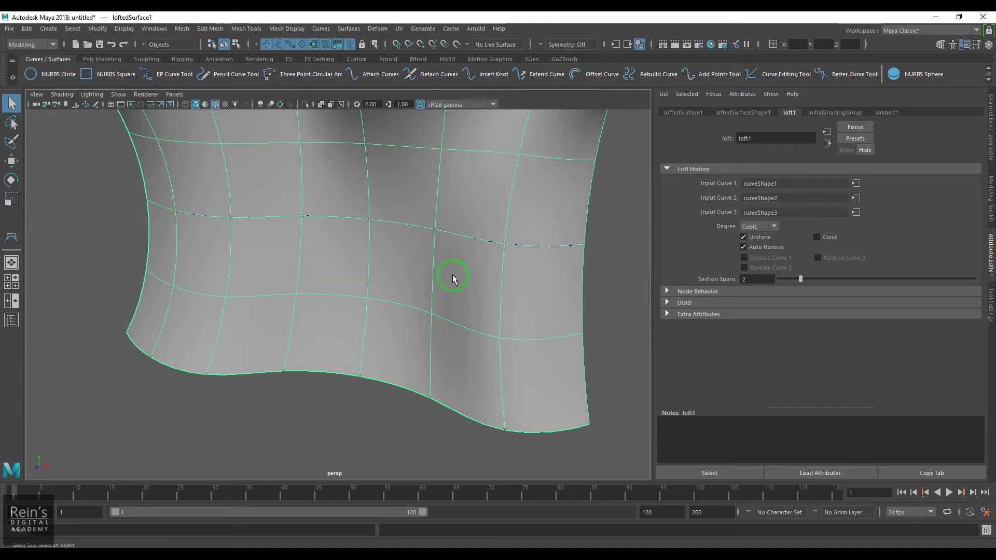
pyautogui.moveTo(808, 280); pyautogui.dragTo(817, 283)
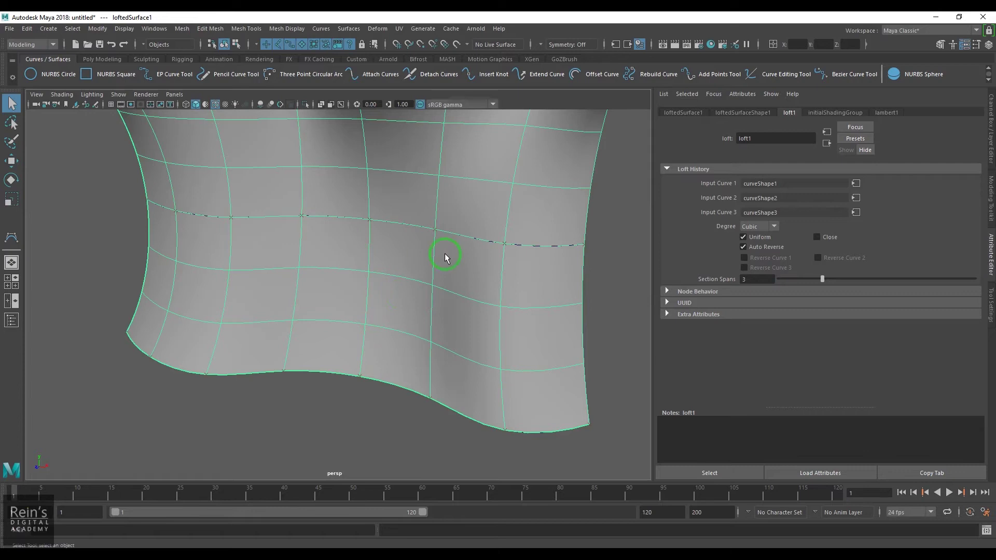
pyautogui.moveTo(794, 282); pyautogui.dragTo(778, 278)
# Select curve1 and frame the view on it
pyautogui.keyDown('alt'); pyautogui.moveTo(228, 381); pyautogui.dragTo(192, 333); pyautogui.keyUp('alt')
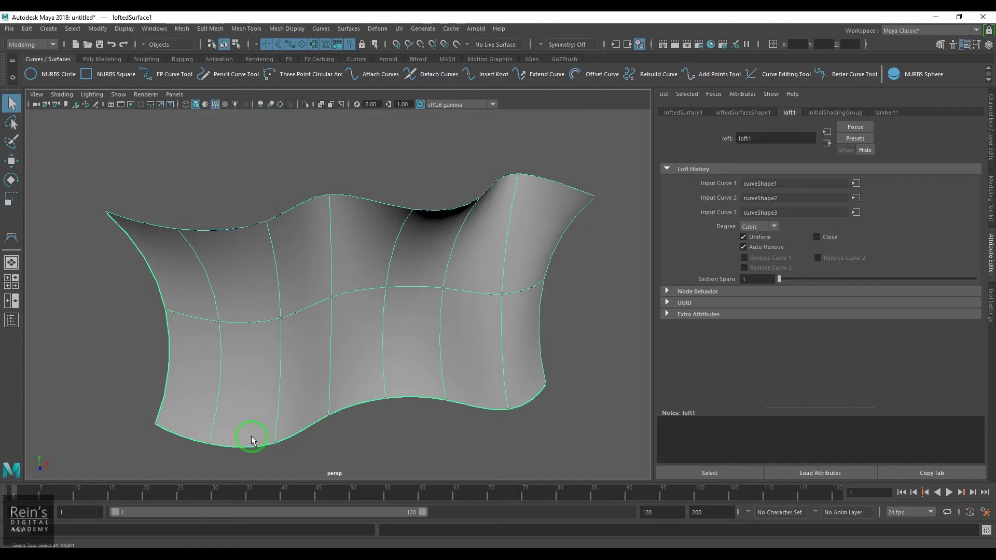
pyautogui.click(290, 436)
pyautogui.press('f')
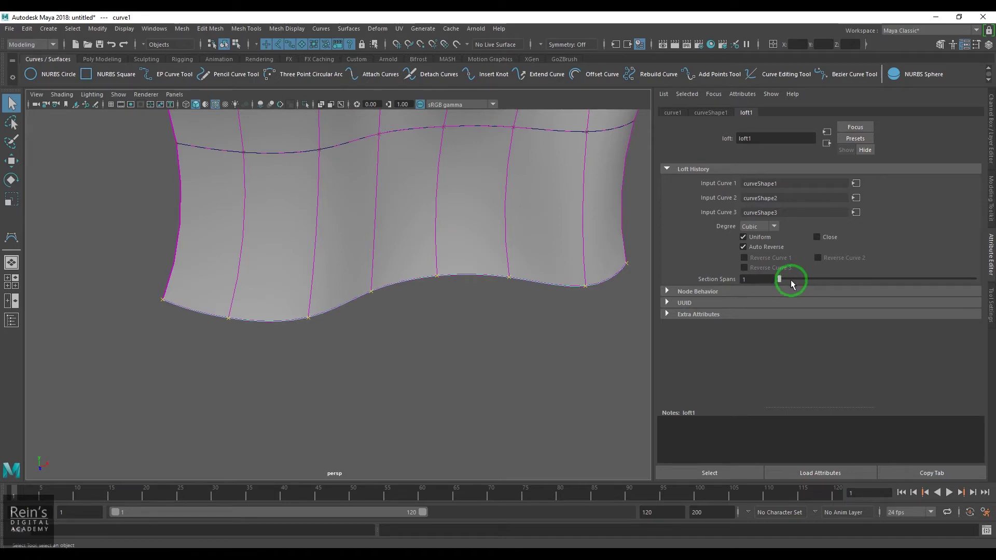
pyautogui.scroll(-3, 347, 363)
pyautogui.keyDown('alt'); pyautogui.moveTo(349, 340); pyautogui.dragTo(318, 373); pyautogui.keyUp('alt')
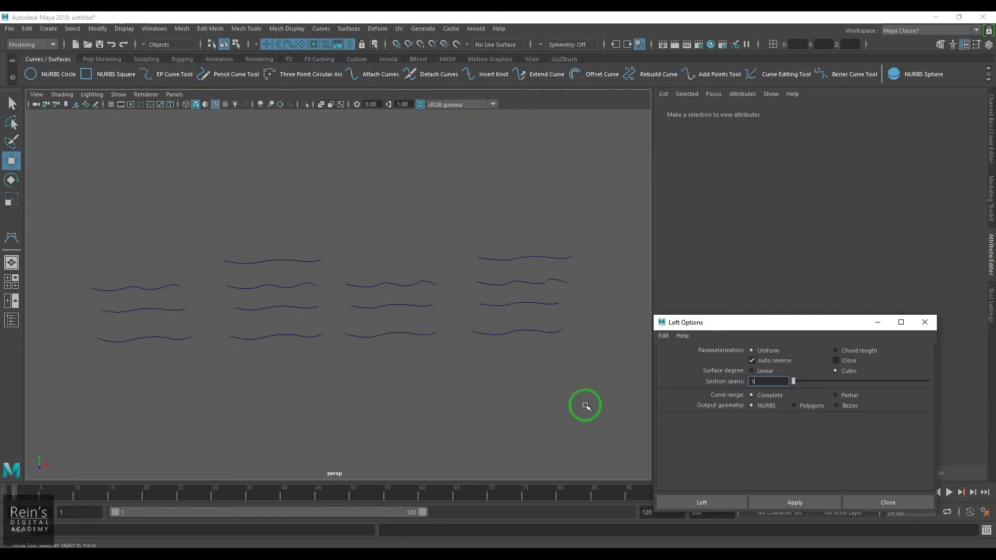
# Turn on automatic curve direction reversal in Loft Options and select the group's three curves
pyautogui.moveTo(774, 323); pyautogui.dragTo(676, 272)
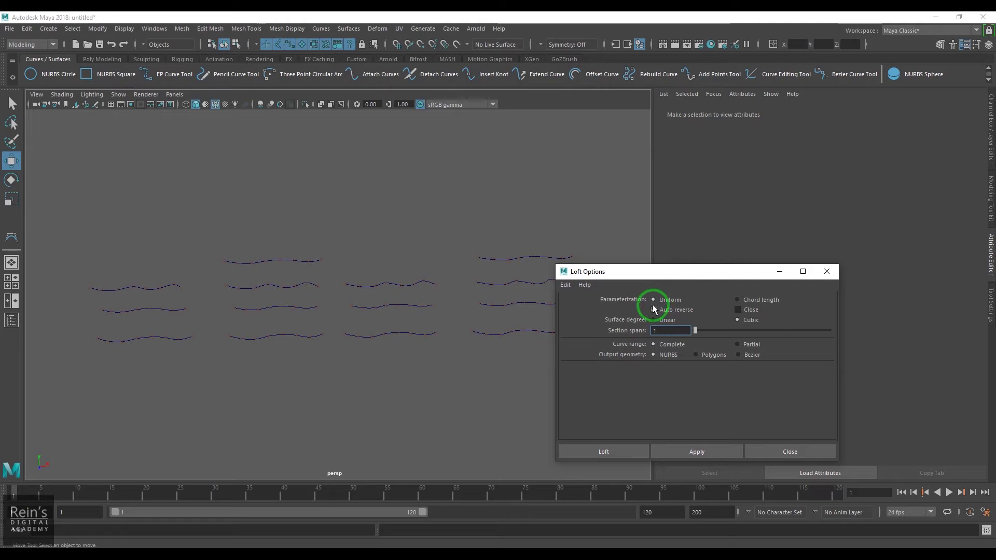
pyautogui.click(653, 309)
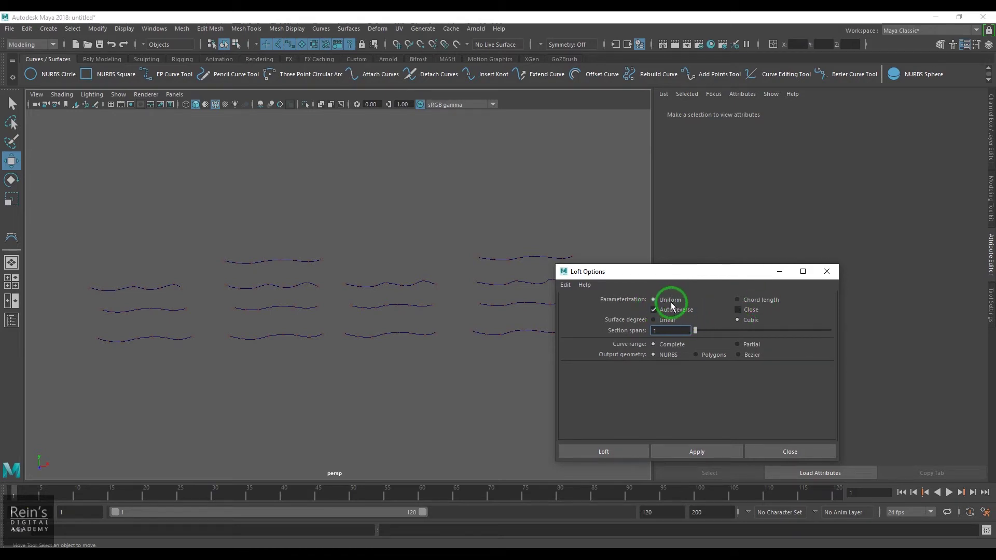
pyautogui.keyDown('alt'); pyautogui.moveTo(345, 383); pyautogui.dragTo(378, 395, button='right'); pyautogui.keyUp('alt')
pyautogui.moveTo(381, 351); pyautogui.dragTo(412, 435)
pyautogui.keyDown('shift'); pyautogui.click(411, 303); pyautogui.keyUp('shift')
pyautogui.keyDown('shift'); pyautogui.click(412, 235); pyautogui.keyUp('shift')
# Loft a cubic surface through the selected curves, frame it, and reselect it
pyautogui.hotkey('ctrl', 'z')
pyautogui.hotkey('ctrl', 'z')
pyautogui.hotkey('shift', 'z')
pyautogui.hotkey('shift', 'z')
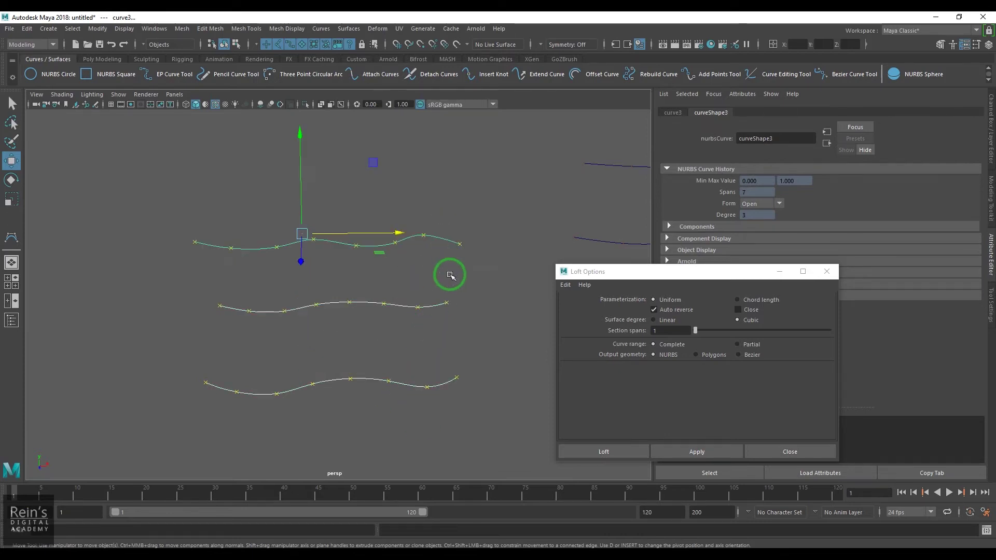
pyautogui.click(690, 449)
pyautogui.keyDown('alt'); pyautogui.moveTo(392, 418); pyautogui.dragTo(429, 367); pyautogui.keyUp('alt')
pyautogui.press('f')
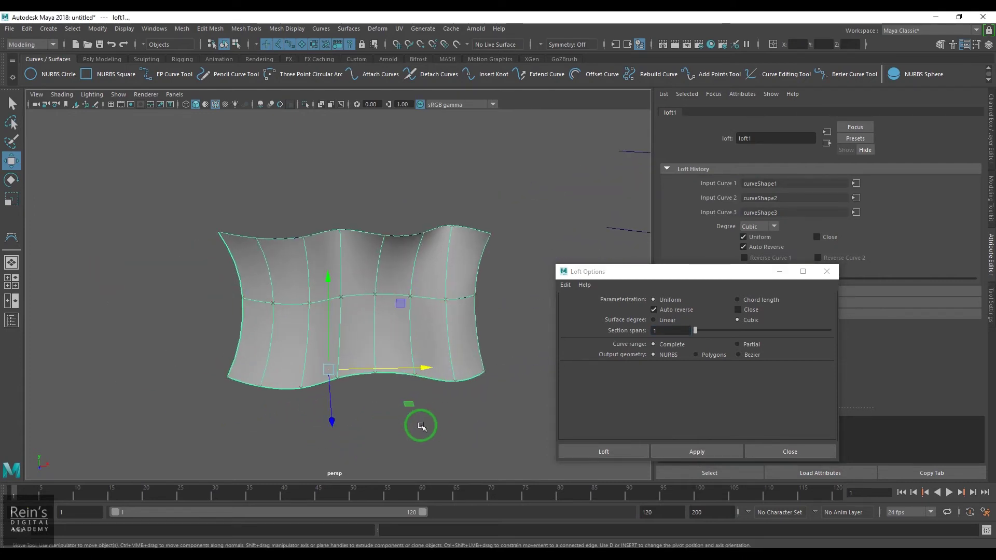
pyautogui.click(430, 345)
# Turn on Surface Origins display to show the lofted surface's U/V origin markers
pyautogui.click(124, 29)
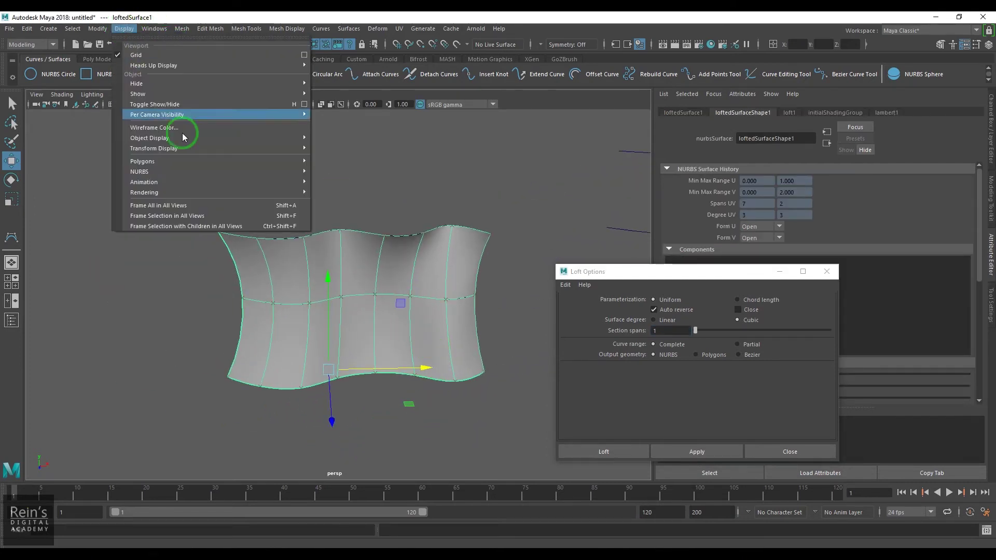
pyautogui.moveTo(223, 172)
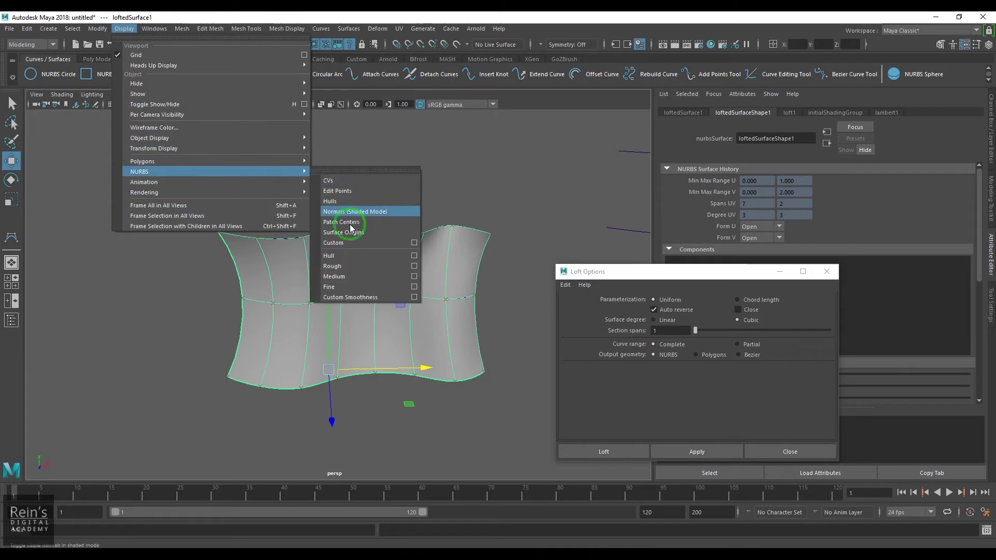
pyautogui.click(365, 233)
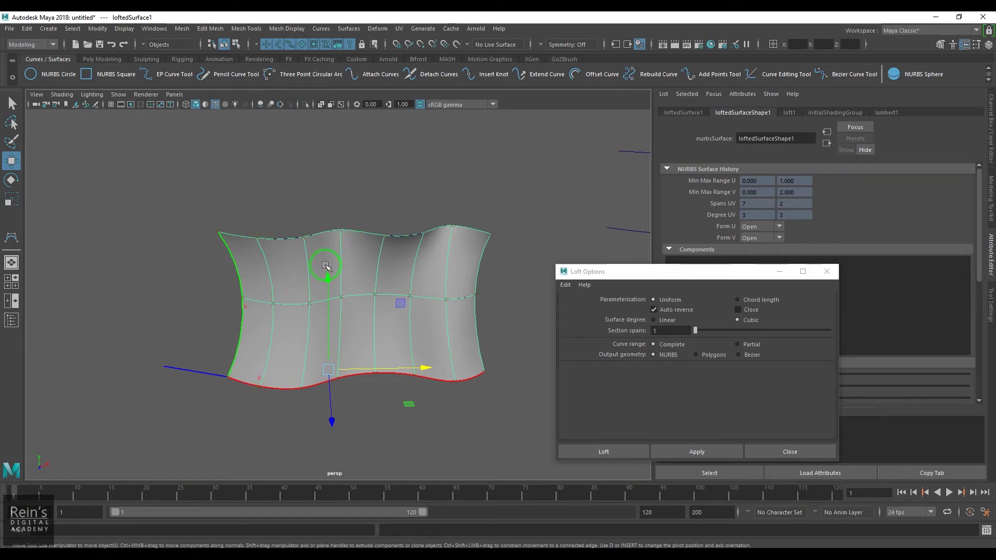
pyautogui.click(213, 187)
pyautogui.click(267, 267)
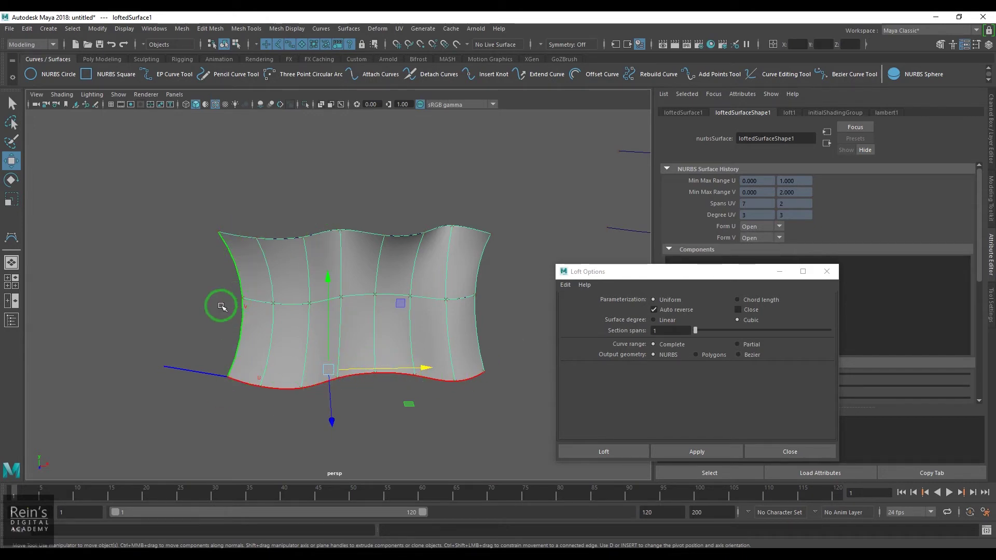
# Check the U range and the 0 to 2 V range, then delete the surface
pyautogui.moveTo(589, 271); pyautogui.dragTo(588, 505)
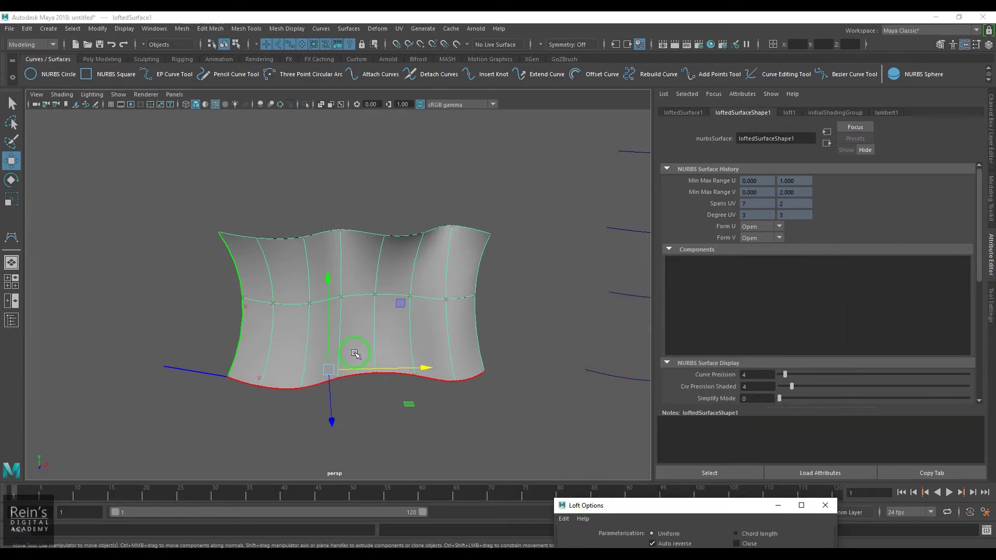
pyautogui.scroll(2, 358, 345)
pyautogui.click(757, 181)
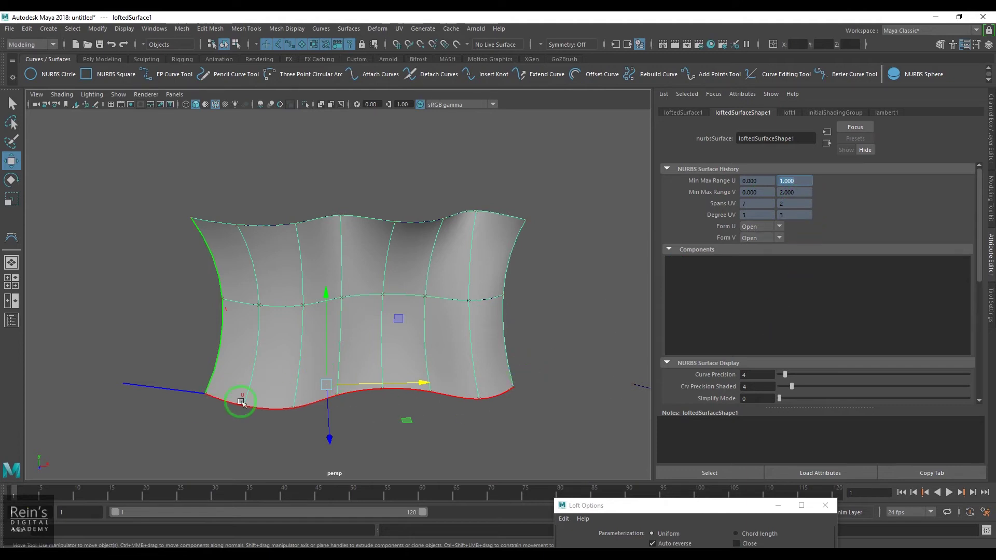
pyautogui.click(750, 194)
pyautogui.click(796, 192)
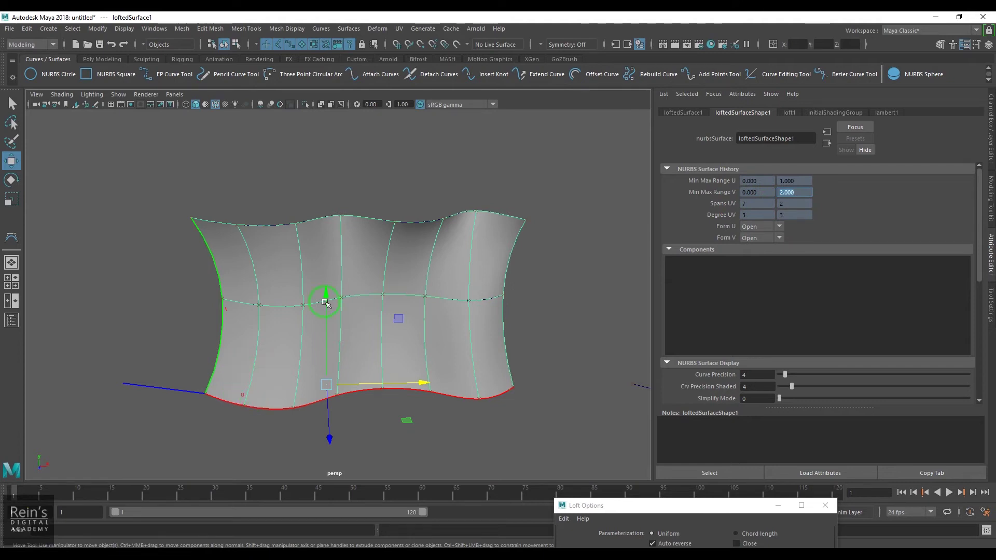
pyautogui.press('Delete')
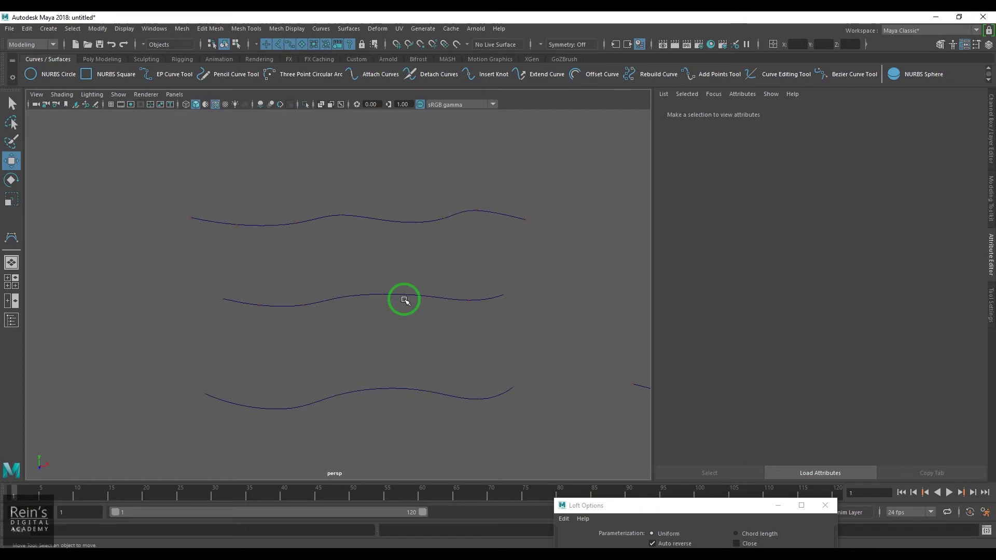
# Restore the deleted surface, recheck its V range maximum of 2, and deselect it
pyautogui.hotkey('ctrl', 'z')
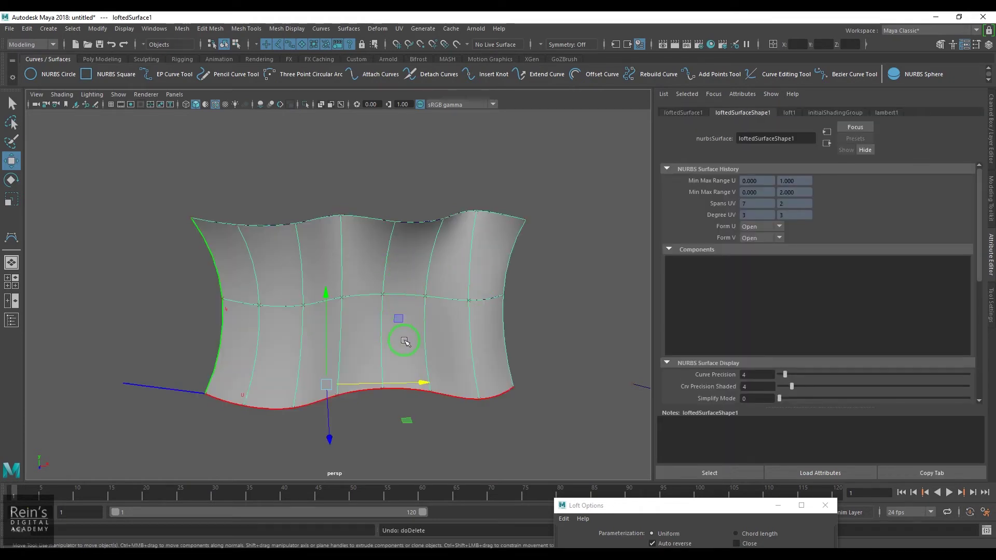
pyautogui.click(795, 191)
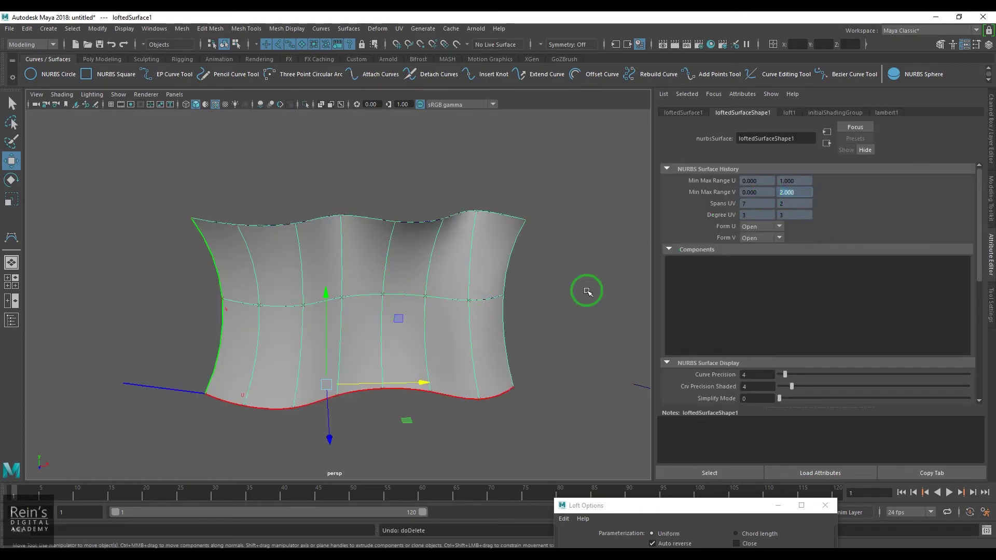
pyautogui.scroll(-5, 522, 406)
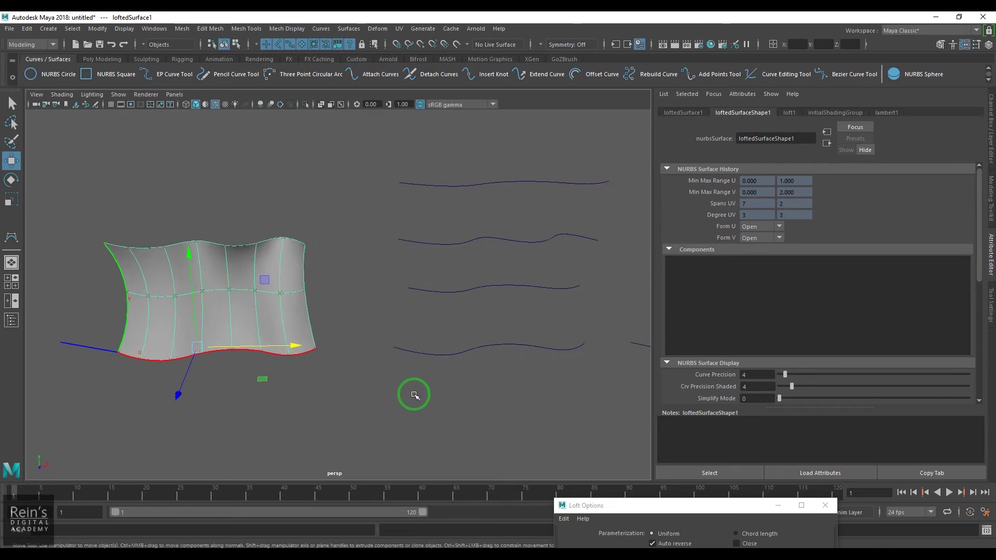
pyautogui.click(452, 349)
# Loft loftedSurface2 through four wavy curves selected from bottom to top
pyautogui.keyDown('shift'); pyautogui.click(522, 240); pyautogui.keyUp('shift')
pyautogui.keyDown('shift'); pyautogui.click(529, 182); pyautogui.keyUp('shift')
pyautogui.moveTo(499, 323); pyautogui.dragTo(462, 393)
pyautogui.keyDown('shift'); pyautogui.click(568, 285); pyautogui.keyUp('shift')
pyautogui.keyDown('shift'); pyautogui.click(535, 237); pyautogui.keyUp('shift')
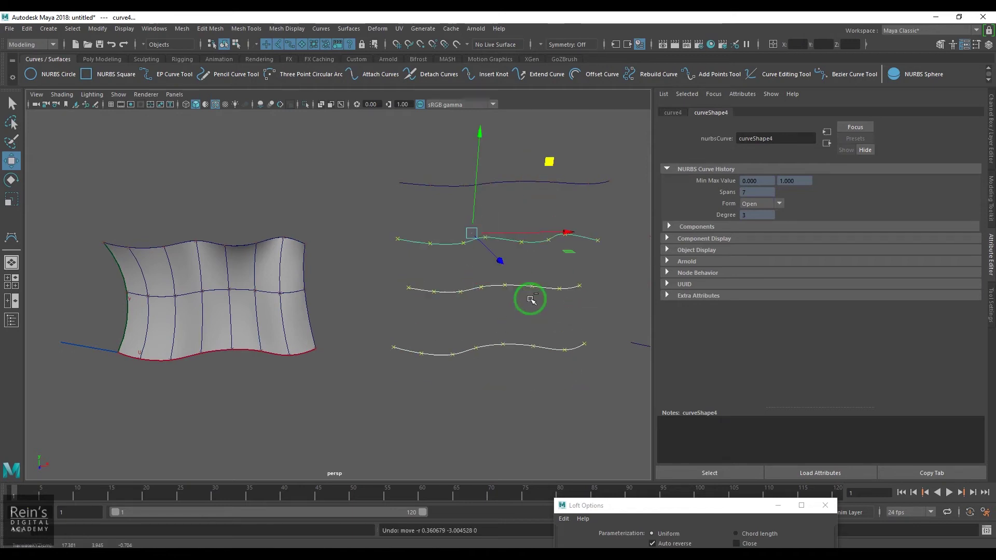
pyautogui.keyDown('shift'); pyautogui.click(602, 187); pyautogui.keyUp('shift')
pyautogui.moveTo(690, 524); pyautogui.dragTo(747, 195)
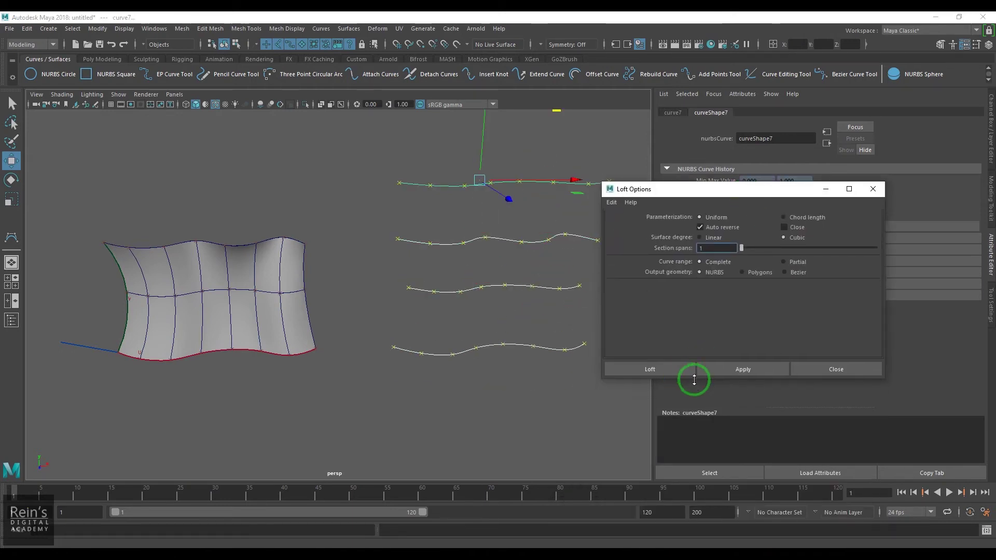
pyautogui.click(664, 376)
pyautogui.keyDown('alt'); pyautogui.moveTo(551, 412); pyautogui.dragTo(440, 445, button='middle'); pyautogui.keyUp('alt')
pyautogui.click(413, 345)
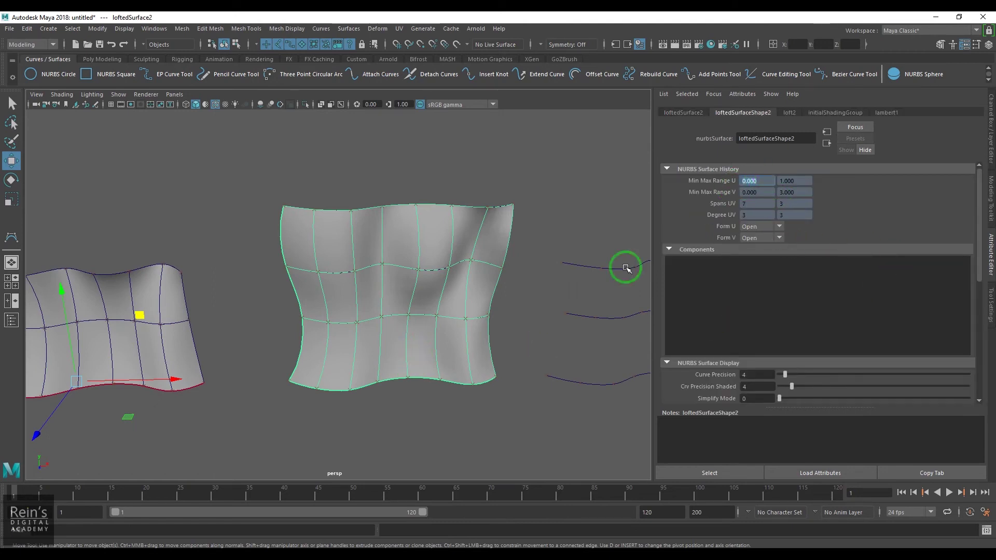
# Show Surface Origins on loftedSurface2 and confirm its V range of 0 to 3.000
pyautogui.click(125, 28)
pyautogui.moveTo(193, 96)
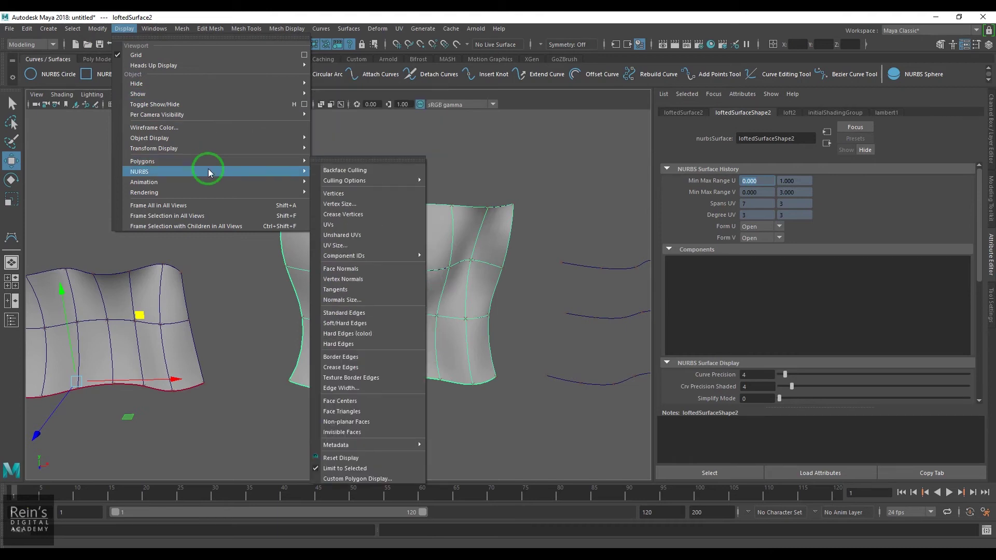
pyautogui.moveTo(208, 169)
pyautogui.click(351, 231)
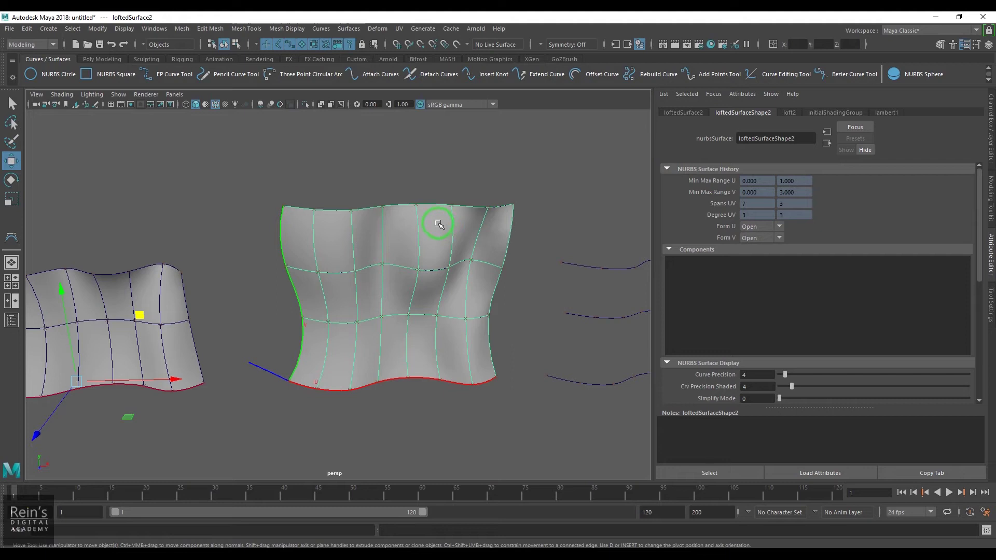
pyautogui.click(740, 193)
pyautogui.moveTo(782, 201); pyautogui.dragTo(771, 198)
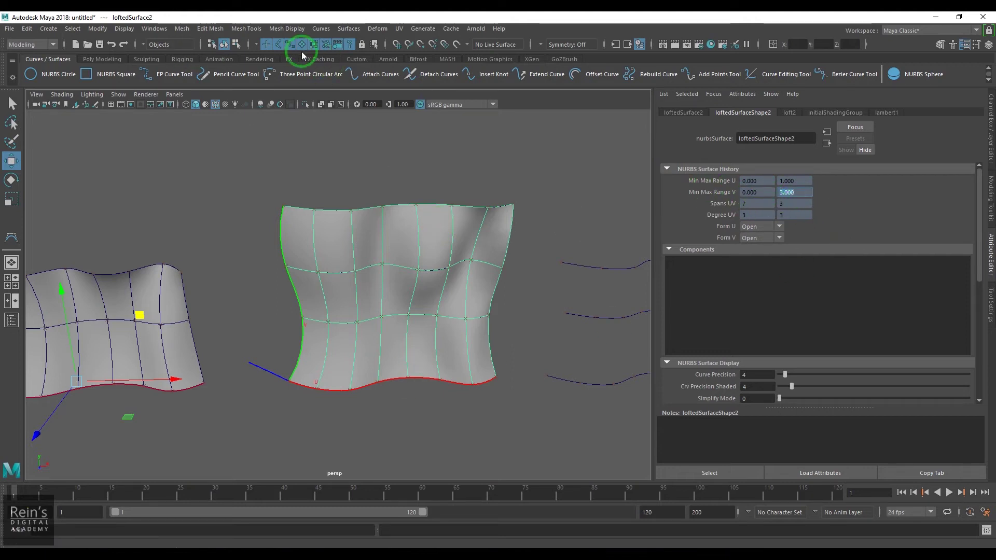
# Open the Loft options window and move it aside
pyautogui.click(348, 29)
pyautogui.click(448, 55)
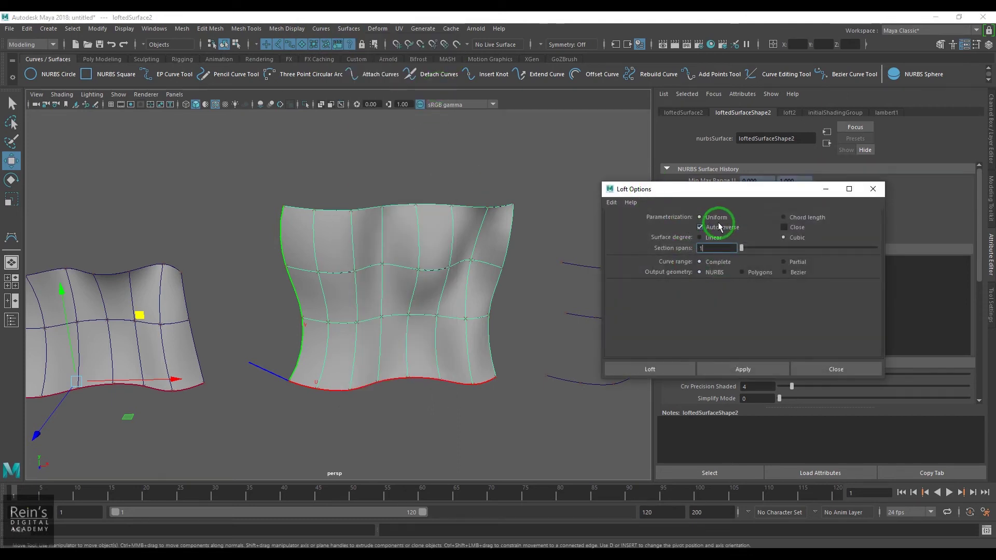
pyautogui.moveTo(740, 191); pyautogui.dragTo(693, 300)
pyautogui.click(826, 189)
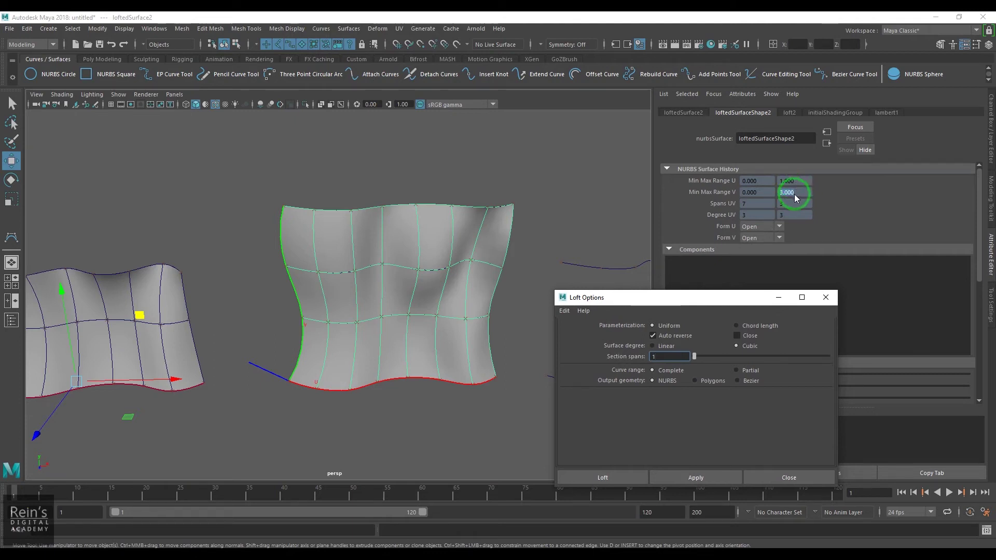
pyautogui.keyDown('alt'); pyautogui.moveTo(399, 359); pyautogui.dragTo(200, 295, button='middle'); pyautogui.keyUp('alt')
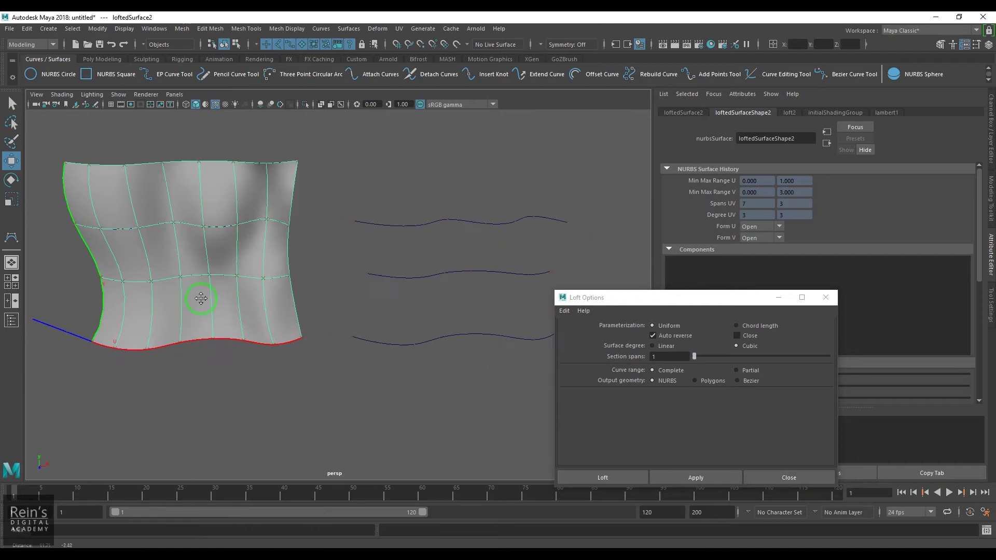
# Set loft parameterization to Chord length
pyautogui.click(462, 330)
pyautogui.keyDown('shift'); pyautogui.click(472, 267); pyautogui.keyUp('shift')
pyautogui.keyDown('shift'); pyautogui.click(490, 215); pyautogui.keyUp('shift')
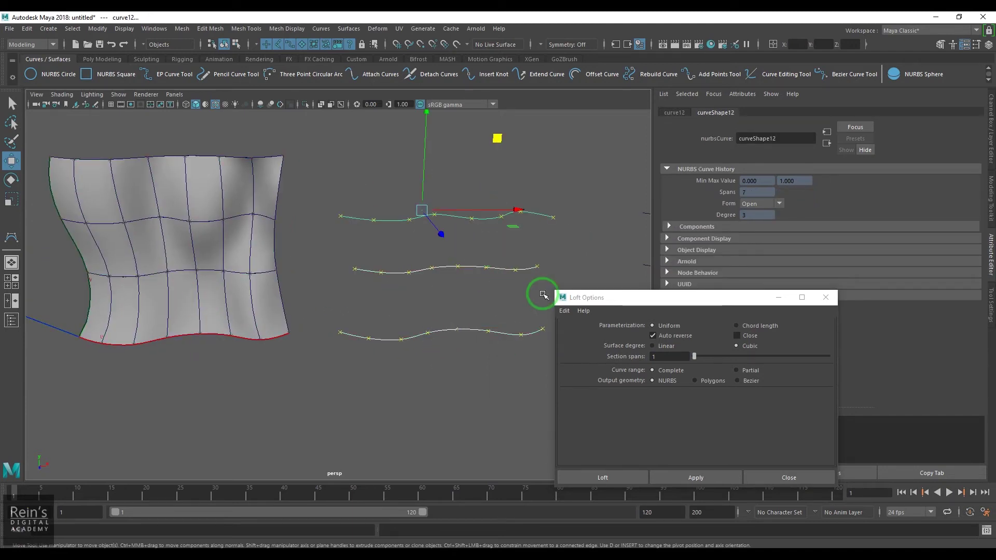
pyautogui.click(249, 399)
pyautogui.scroll(-2, 311, 357)
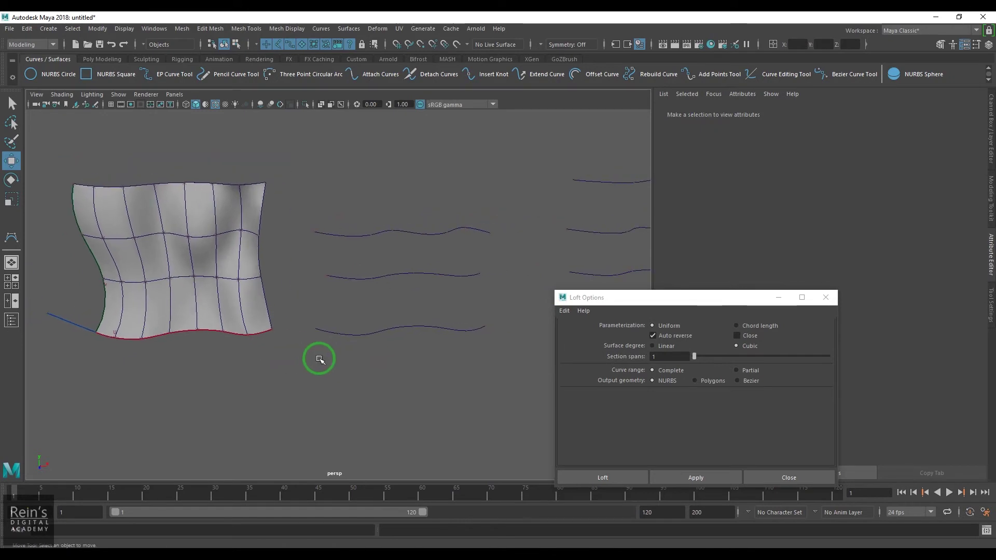
pyautogui.scroll(2, 319, 359)
pyautogui.click(750, 323)
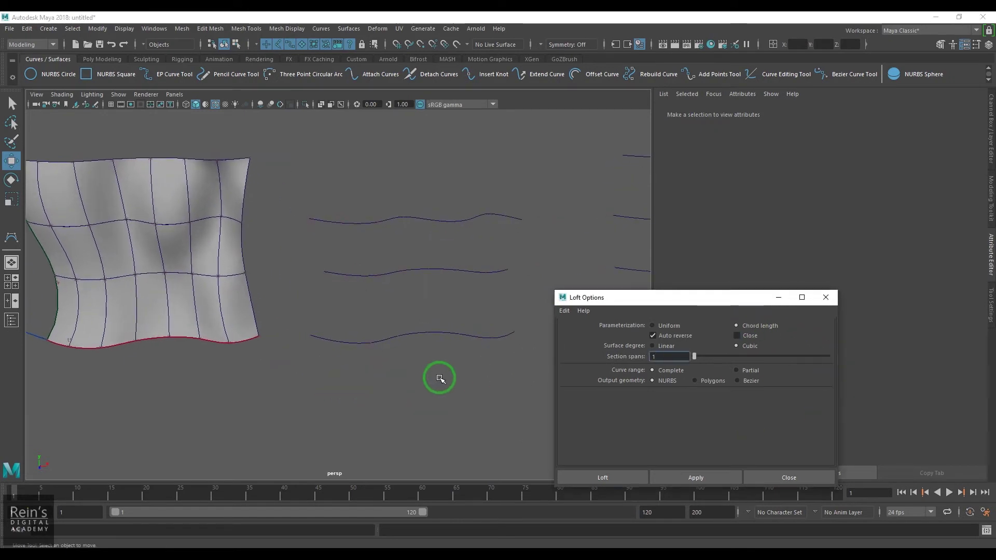
# Loft loftedSurface3 through the three remaining curves with chord length spacing
pyautogui.click(441, 336)
pyautogui.keyDown('shift'); pyautogui.click(476, 270); pyautogui.keyUp('shift')
pyautogui.keyDown('shift'); pyautogui.click(490, 216); pyautogui.keyUp('shift')
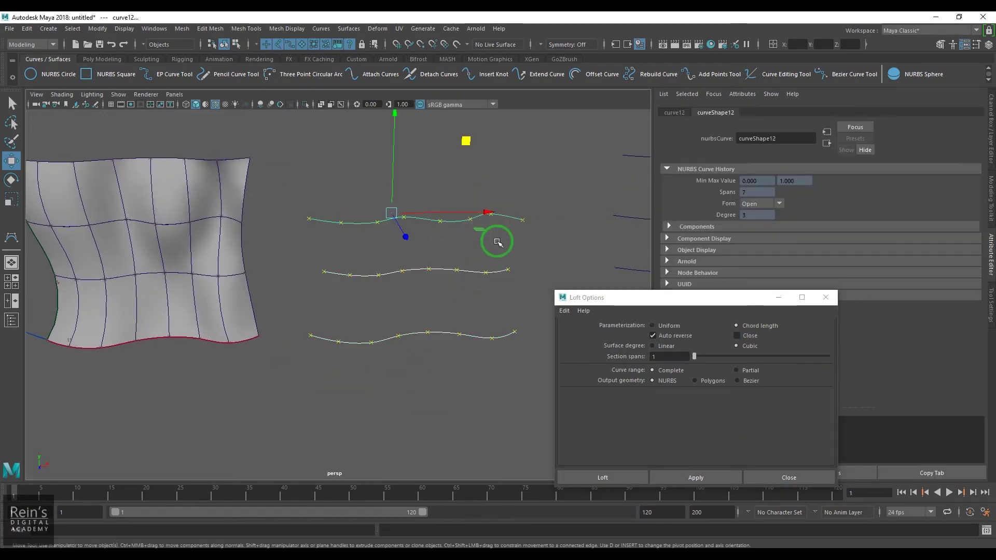
pyautogui.keyDown('alt'); pyautogui.moveTo(484, 244); pyautogui.dragTo(343, 311, button='middle'); pyautogui.keyUp('alt')
pyautogui.click(707, 478)
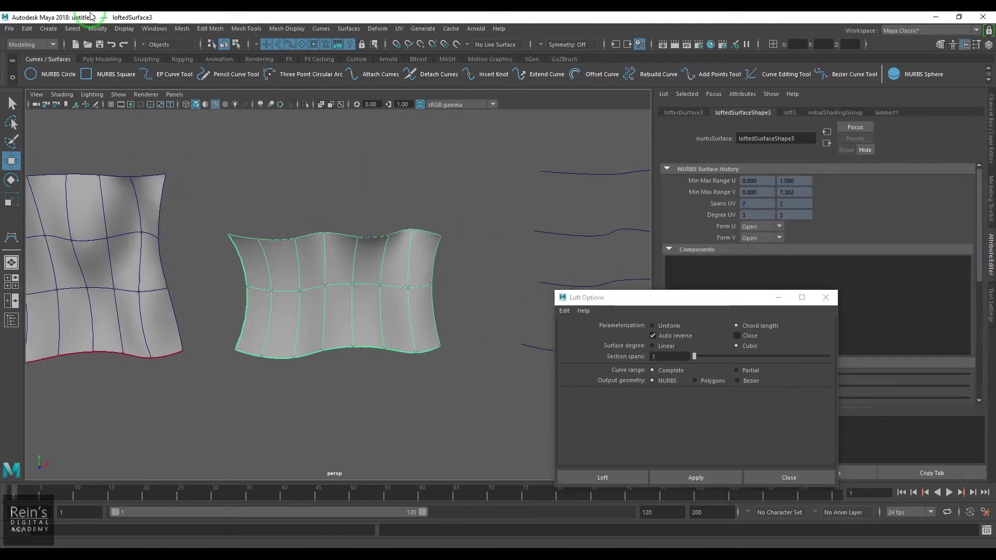
# Display Surface Origins on loftedSurface3 and move the Loft Options window down
pyautogui.click(124, 29)
pyautogui.moveTo(232, 171)
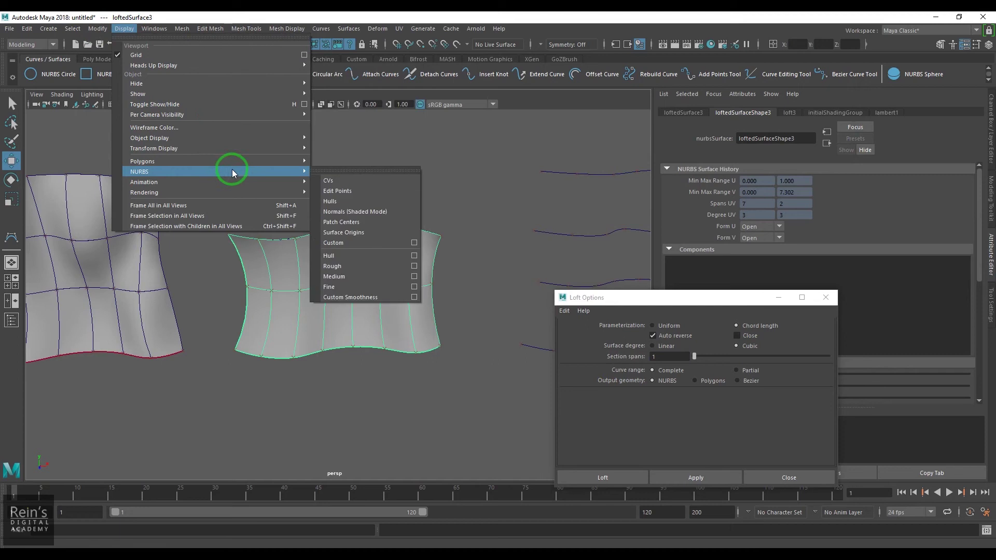
pyautogui.click(366, 232)
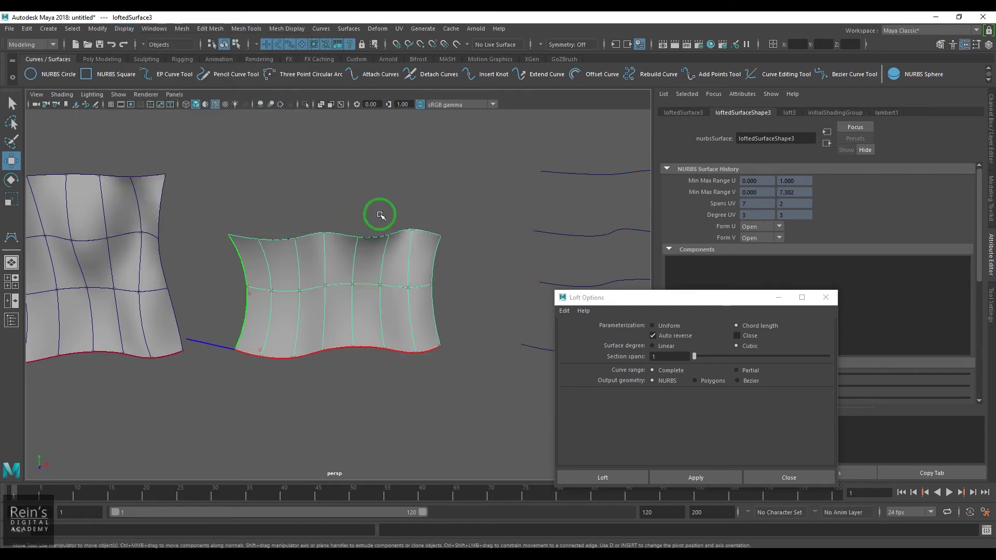
pyautogui.moveTo(713, 301); pyautogui.dragTo(751, 495)
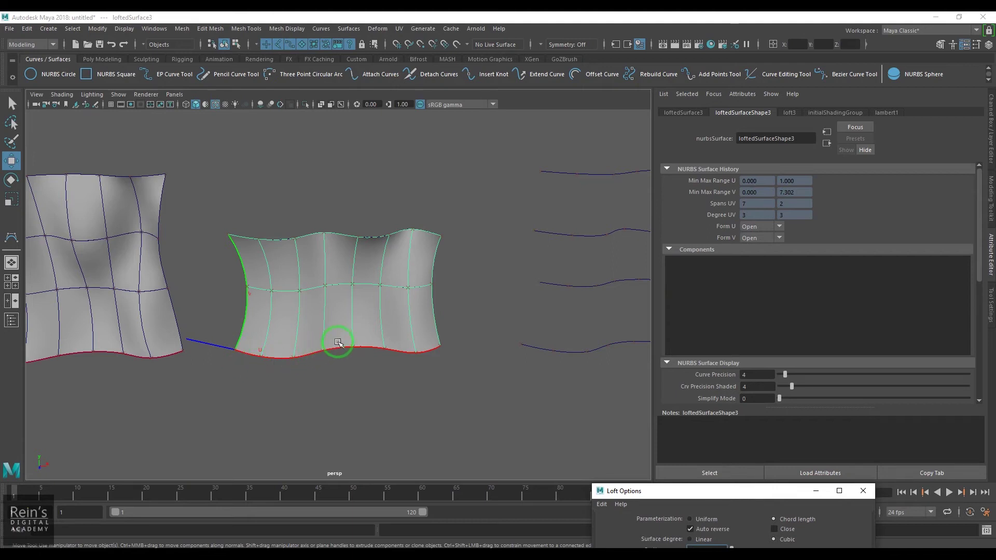
# Loft loftedSurface4 through the four right-hand curves selected bottom to top
pyautogui.click(787, 195)
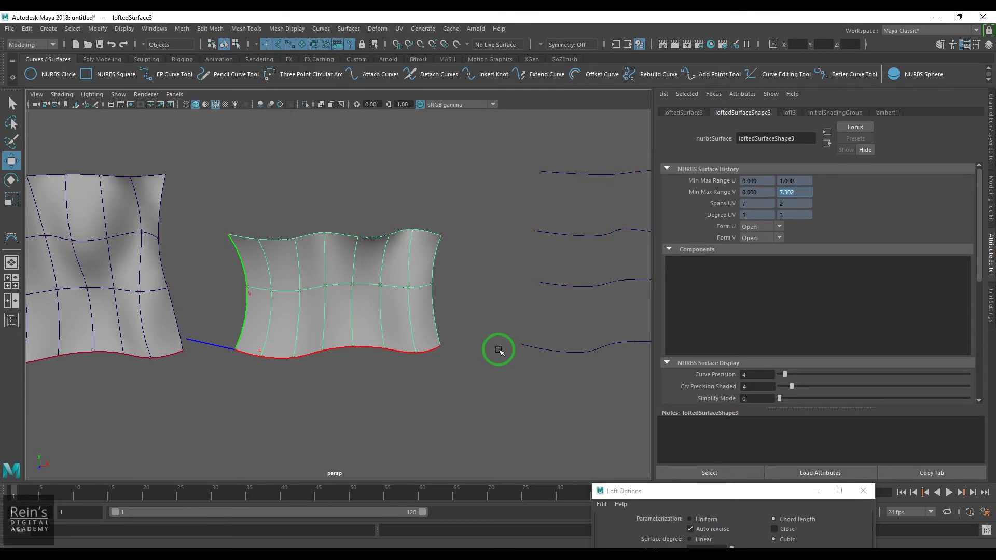
pyautogui.keyDown('alt'); pyautogui.moveTo(500, 349); pyautogui.dragTo(469, 371, button='middle'); pyautogui.keyUp('alt')
pyautogui.click(469, 372)
pyautogui.keyDown('shift'); pyautogui.click(525, 311); pyautogui.keyUp('shift')
pyautogui.keyDown('shift'); pyautogui.click(525, 255); pyautogui.keyUp('shift')
pyautogui.keyDown('shift'); pyautogui.click(536, 196); pyautogui.keyUp('shift')
pyautogui.keyDown('alt'); pyautogui.moveTo(484, 307); pyautogui.dragTo(428, 333, button='middle'); pyautogui.keyUp('alt')
pyautogui.moveTo(675, 491); pyautogui.dragTo(697, 173)
pyautogui.click(656, 459)
# Select loftedSurface4 and the first lofted surface to compare their attributes
pyautogui.click(573, 410)
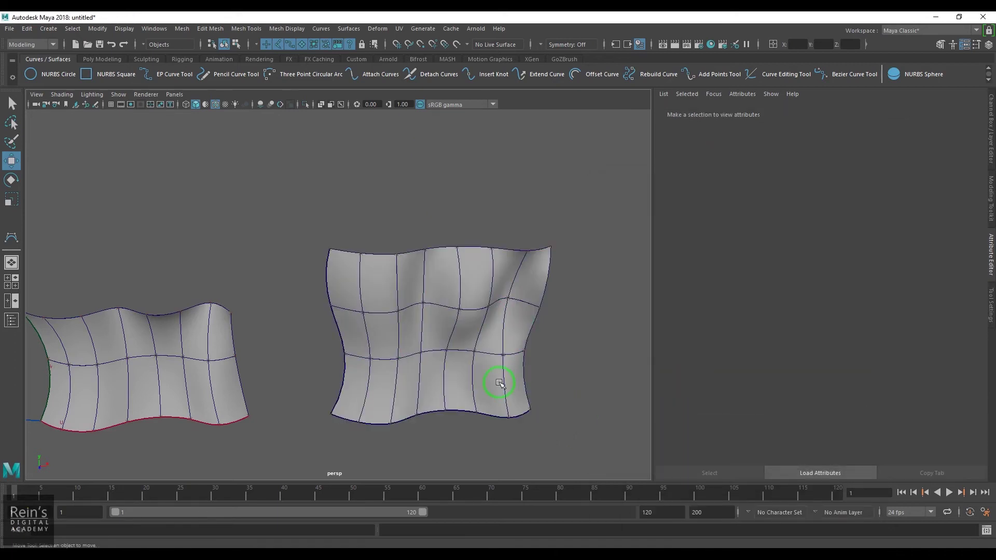
pyautogui.click(496, 384)
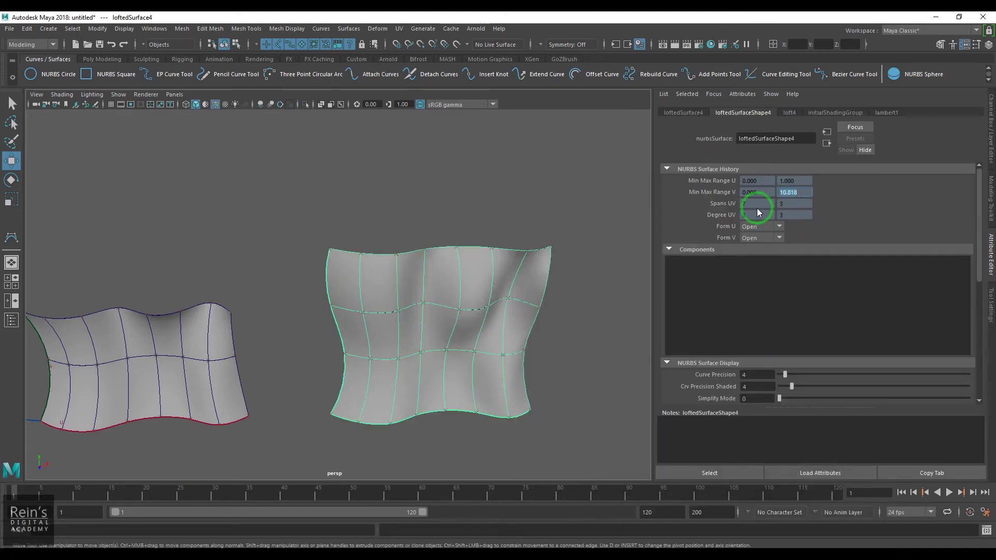
pyautogui.click(188, 390)
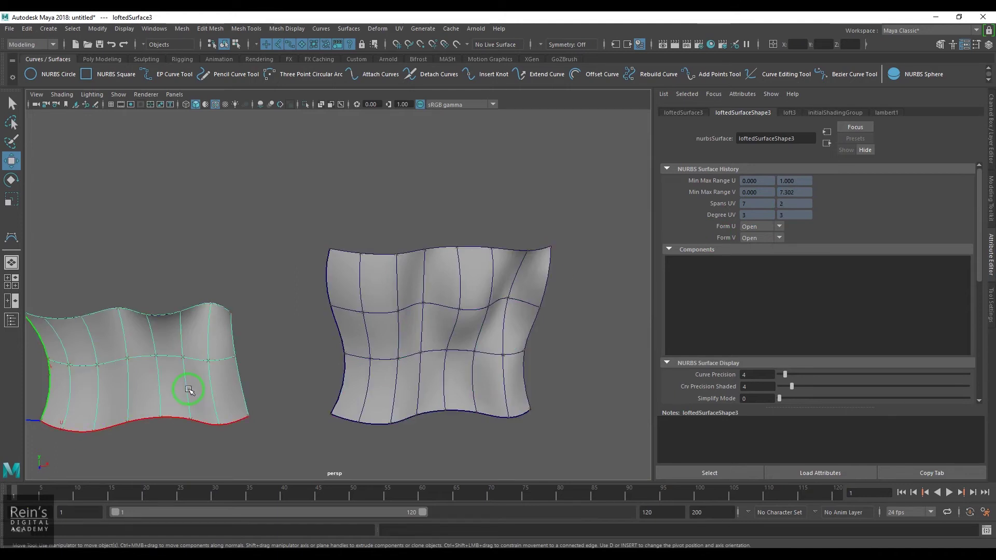
pyautogui.click(241, 439)
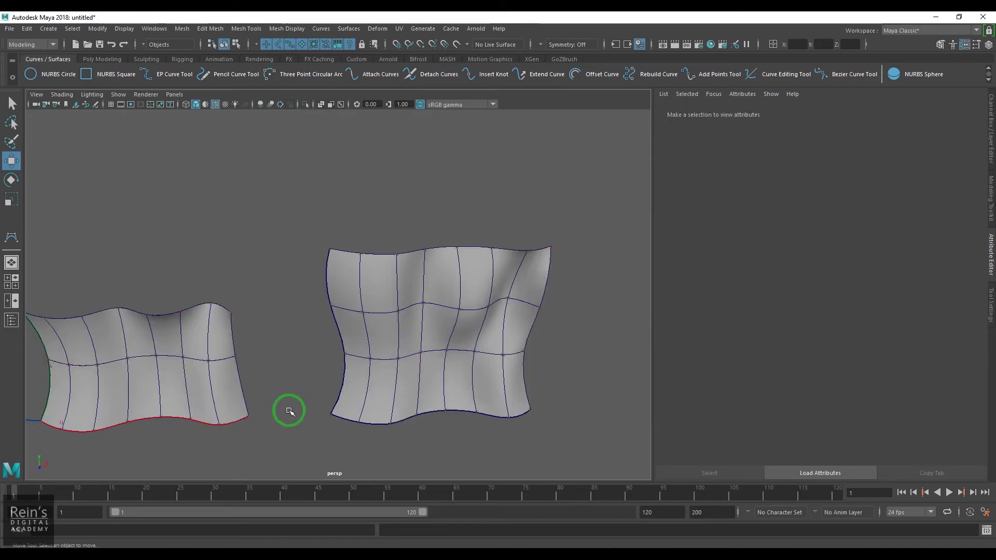
pyautogui.click(338, 175)
pyautogui.click(349, 28)
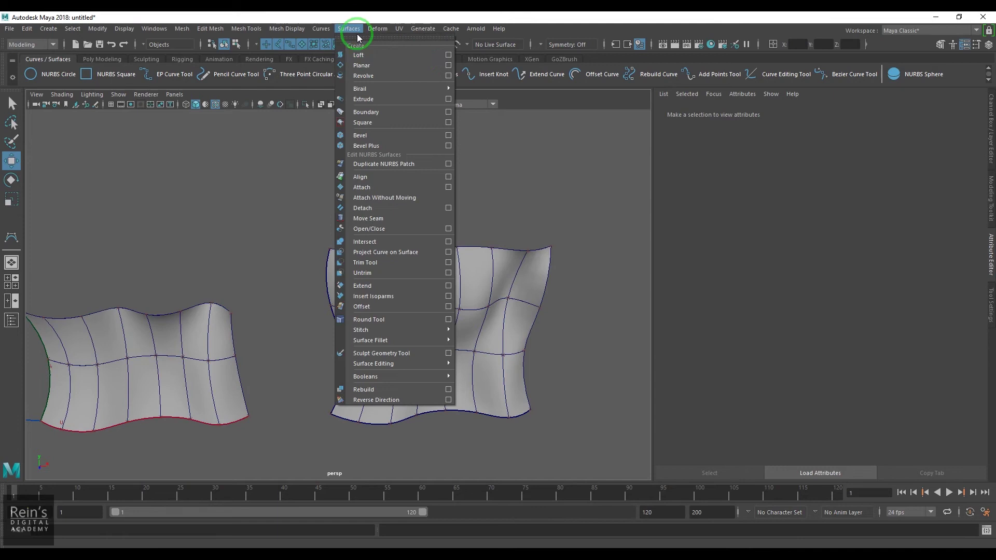
# Reset the loft settings to defaults and turn off Auto reverse
pyautogui.click(438, 56)
pyautogui.click(521, 361)
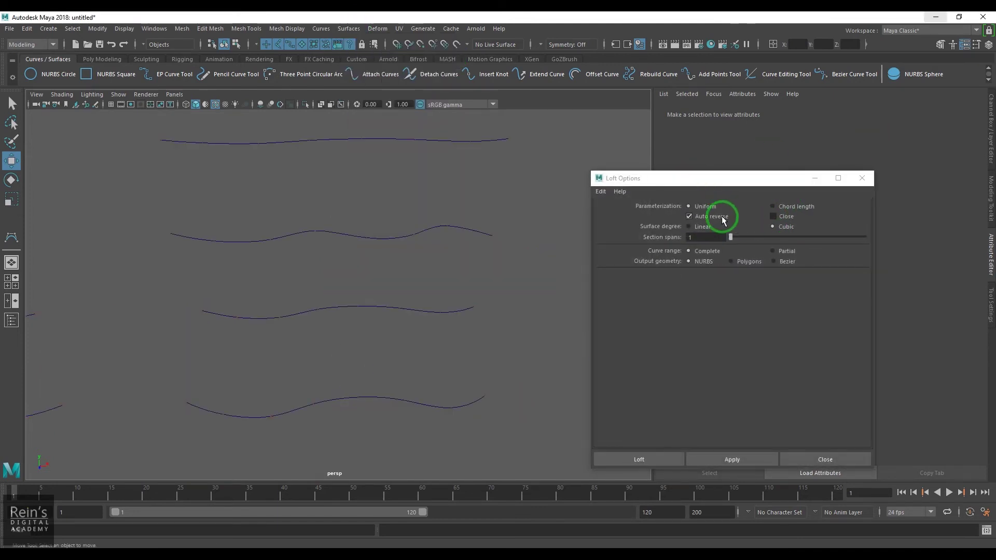
pyautogui.click(717, 218)
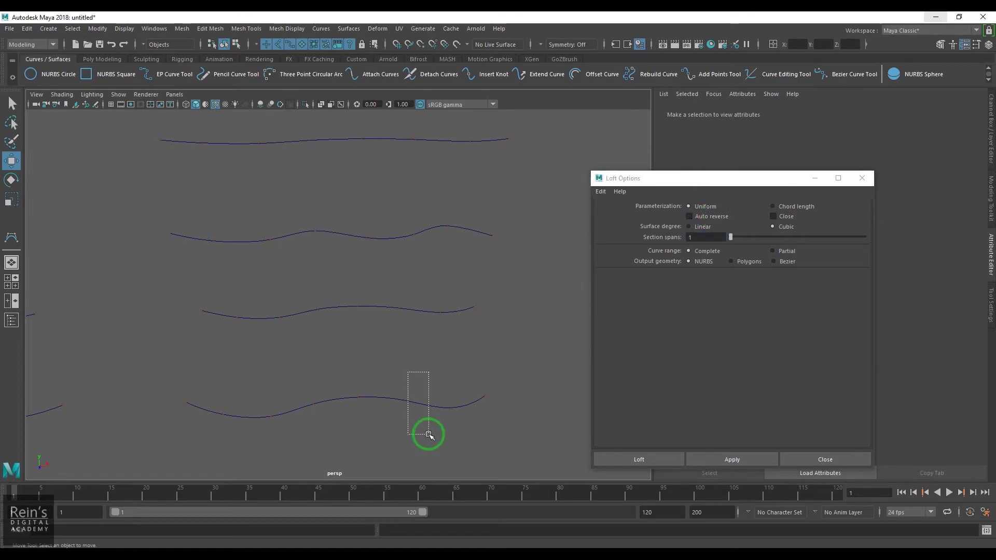
# Loft the selected curves as a test and remove the twisted result
pyautogui.moveTo(429, 434); pyautogui.dragTo(470, 298)
pyautogui.keyDown('shift'); pyautogui.click(462, 232); pyautogui.keyUp('shift')
pyautogui.keyDown('shift'); pyautogui.click(472, 135); pyautogui.keyUp('shift')
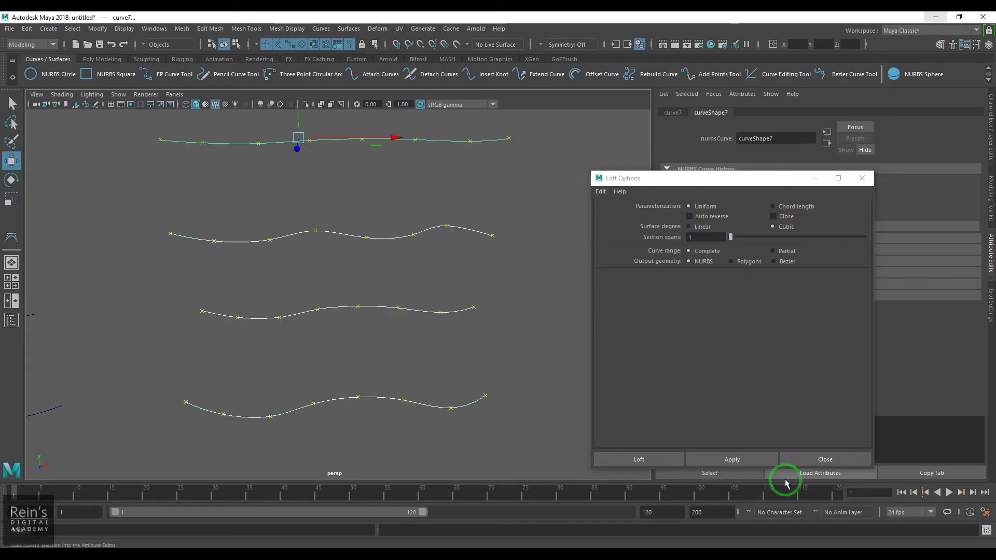
pyautogui.click(738, 460)
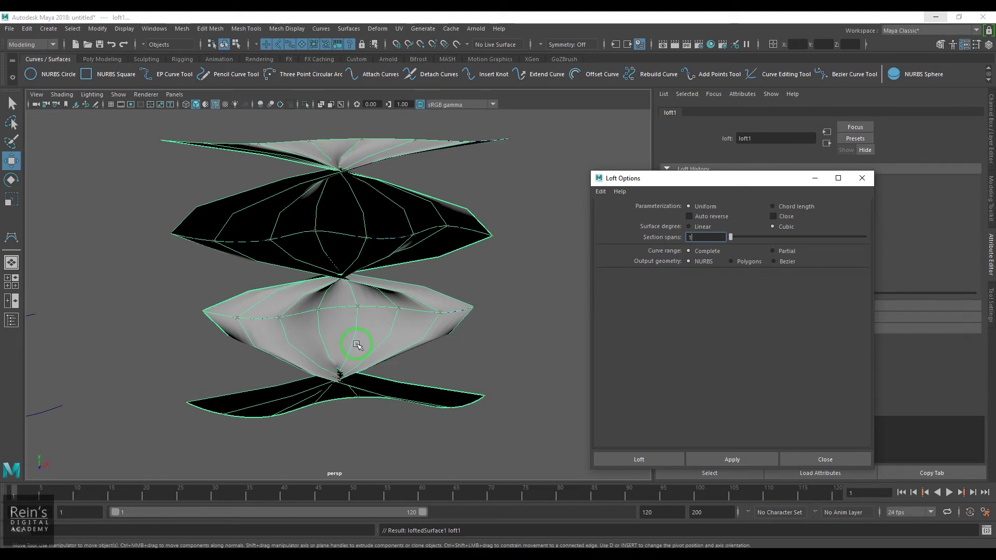
pyautogui.press('Delete')
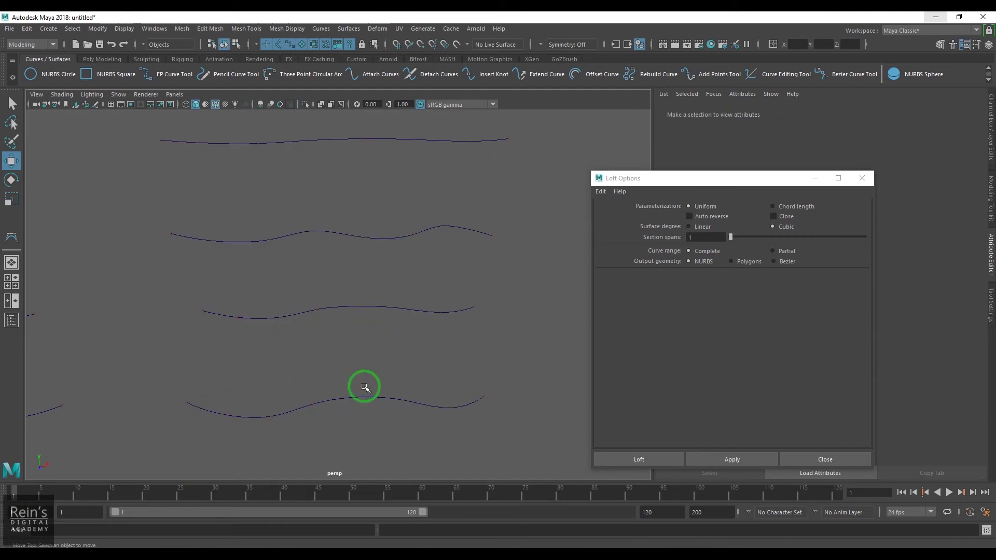
# Loft the bottom and third curves with Auto reverse off, then remove the twisted loft
pyautogui.moveTo(365, 387); pyautogui.dragTo(398, 459)
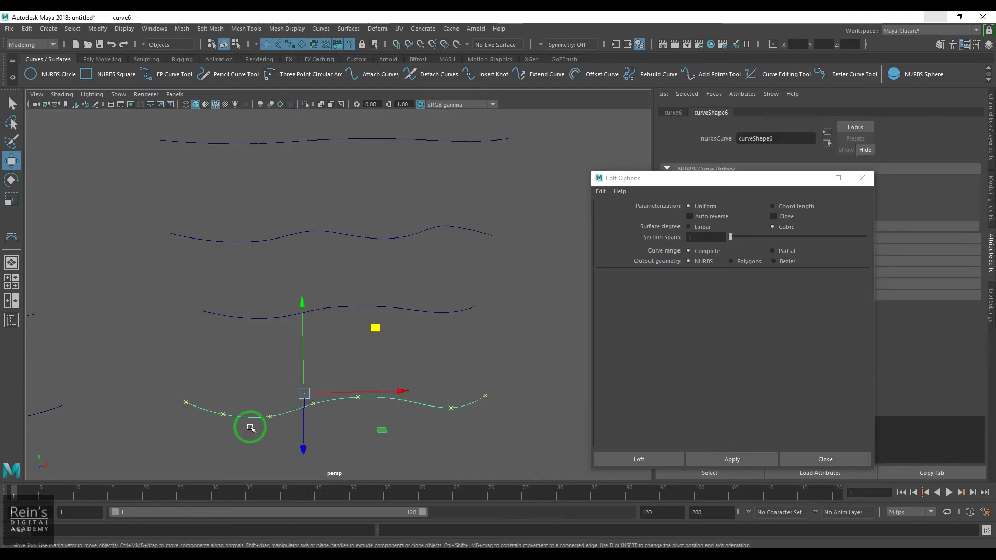
pyautogui.click(476, 308)
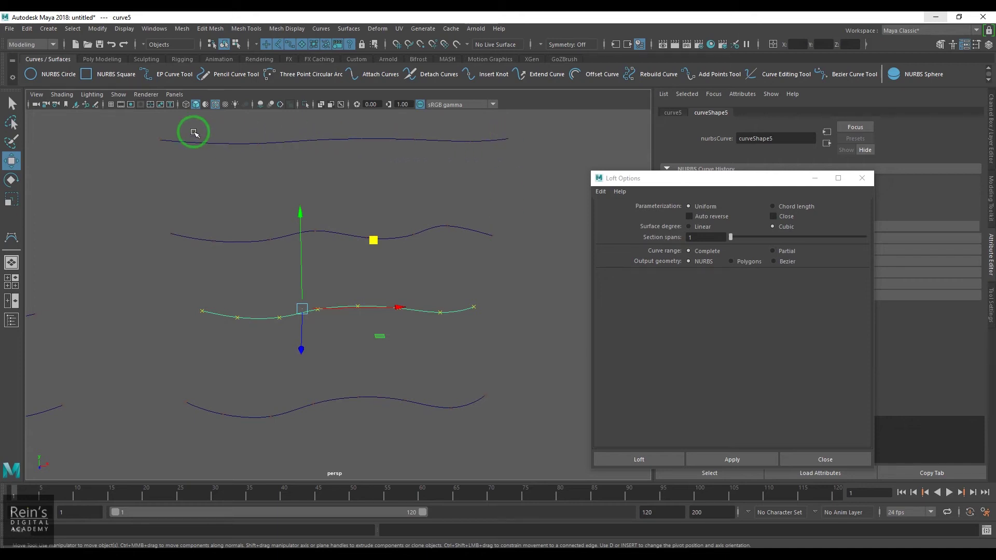
pyautogui.click(249, 416)
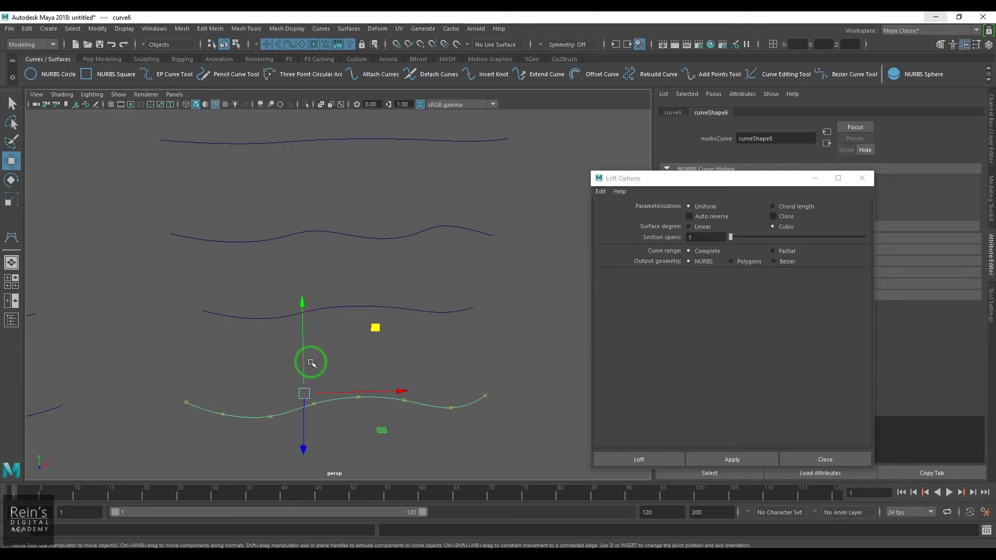
pyautogui.keyDown('shift'); pyautogui.click(348, 306); pyautogui.keyUp('shift')
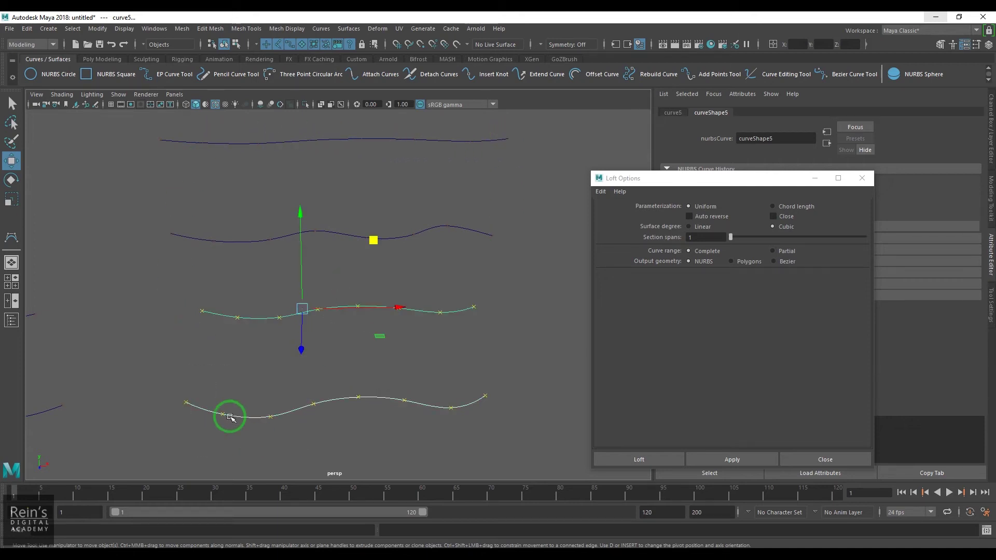
pyautogui.click(741, 461)
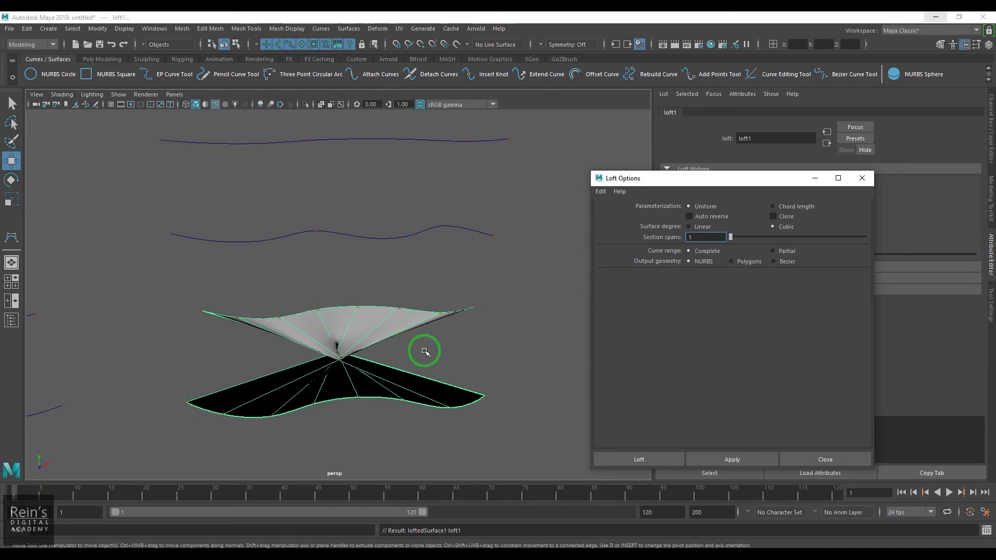
pyautogui.click(355, 337)
pyautogui.press('Delete')
# Turn Auto reverse back on, loft the same two curves, then remove the loft
pyautogui.click(371, 402)
pyautogui.keyDown('shift'); pyautogui.click(410, 307); pyautogui.keyUp('shift')
pyautogui.click(708, 216)
pyautogui.click(710, 459)
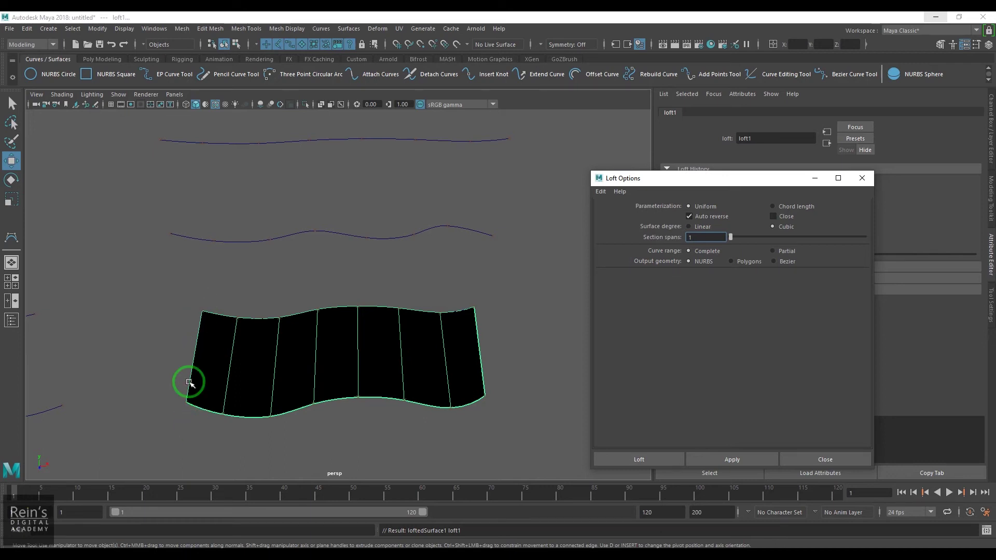
pyautogui.click(309, 369)
pyautogui.press('Delete')
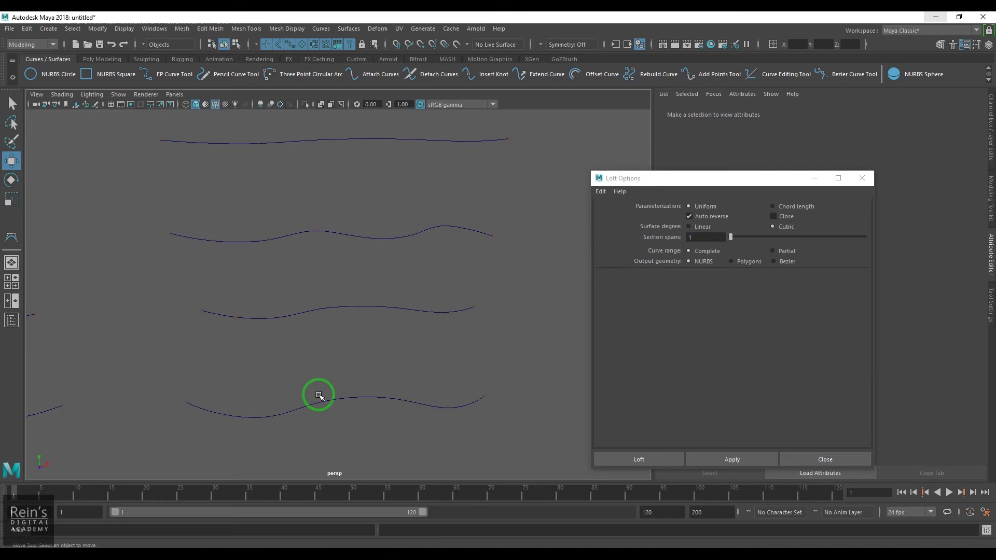
# With Auto reverse off, reverse the direction of the third curve
pyautogui.click(689, 216)
pyautogui.moveTo(412, 292); pyautogui.dragTo(426, 356)
pyautogui.click(362, 44)
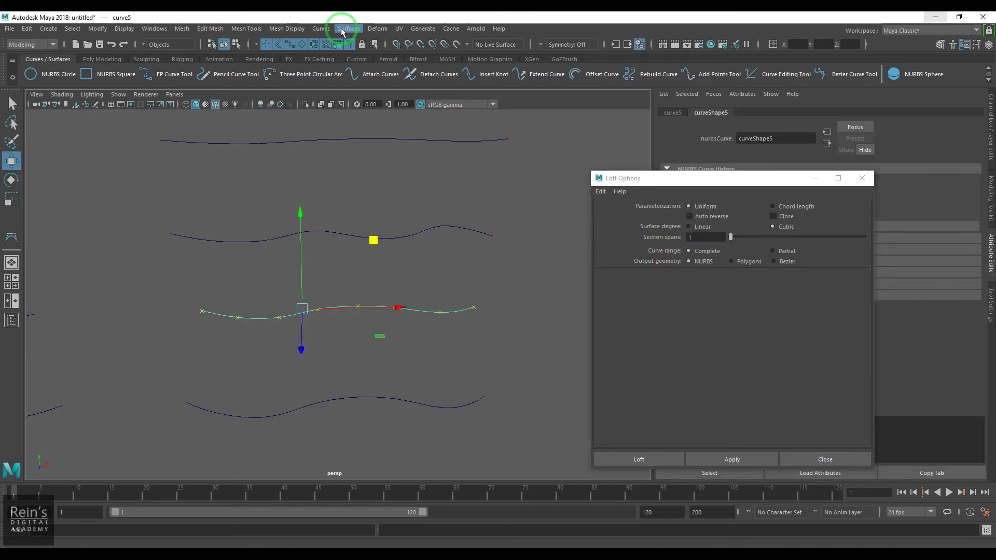
pyautogui.click(321, 28)
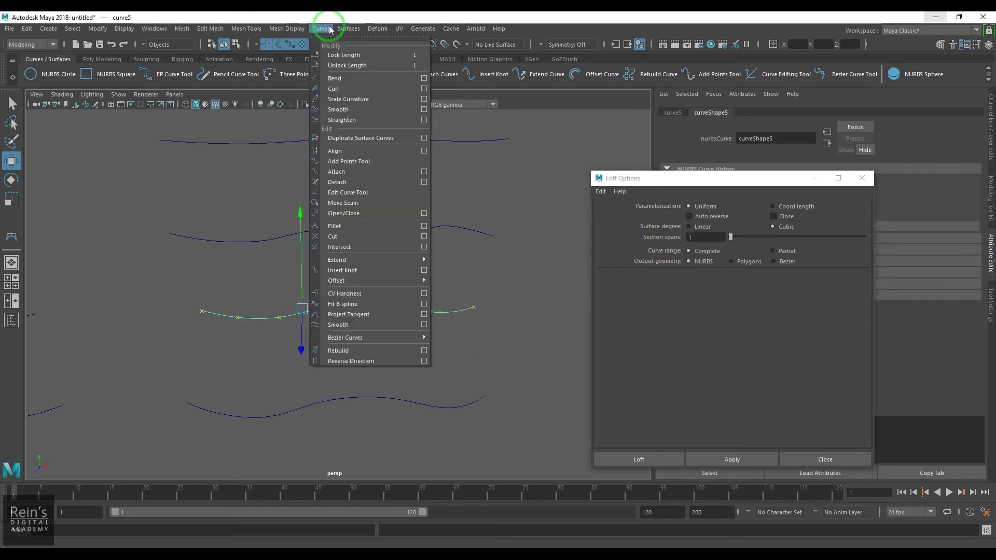
pyautogui.click(359, 362)
# Try several test lofts of the selected curves, undoing each one
pyautogui.moveTo(378, 434); pyautogui.dragTo(436, 269)
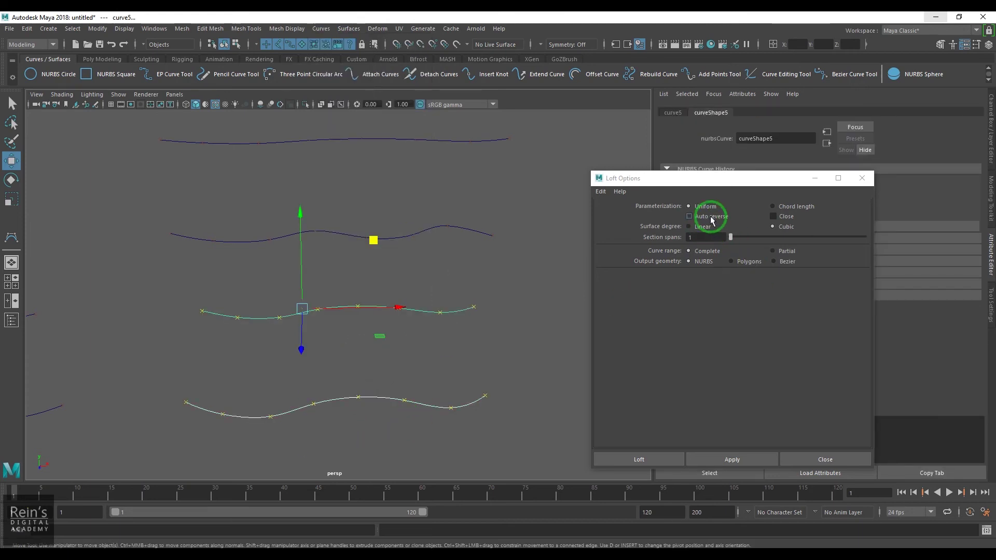
pyautogui.click(732, 460)
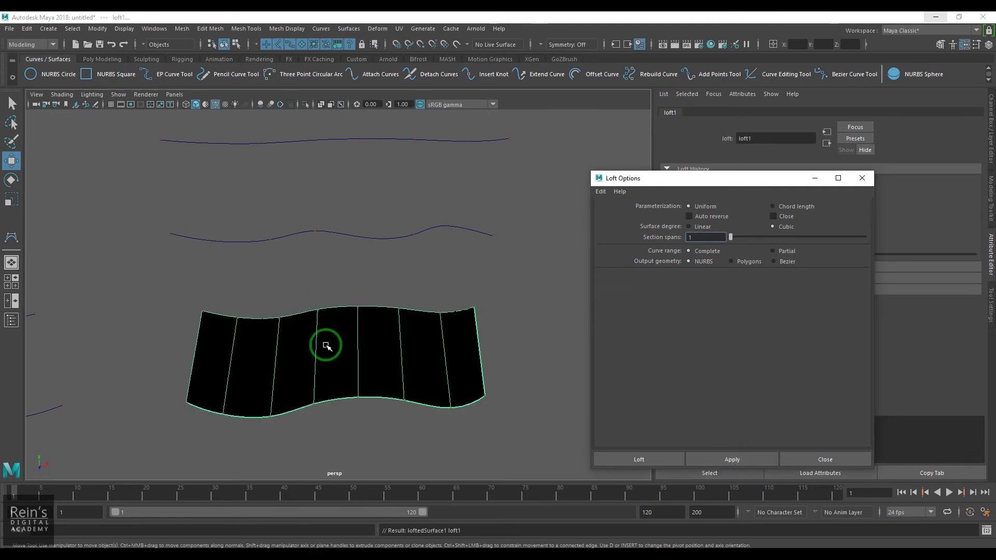
pyautogui.hotkey('ctrl', 'z')
pyautogui.hotkey('ctrl', 'z')
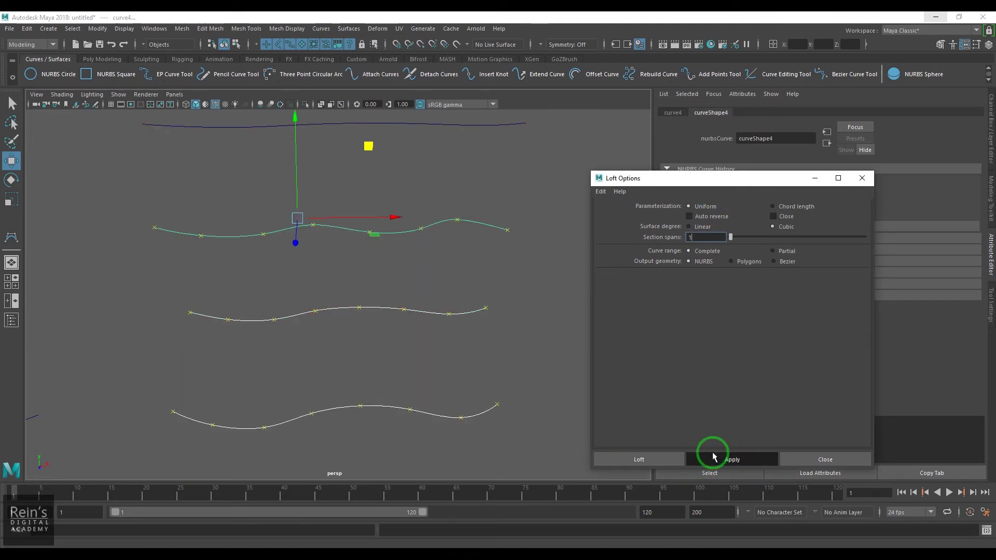
pyautogui.click(713, 457)
pyautogui.keyDown('alt'); pyautogui.moveTo(456, 318); pyautogui.dragTo(422, 367, button='middle'); pyautogui.keyUp('alt')
pyautogui.hotkey('ctrl', 'z')
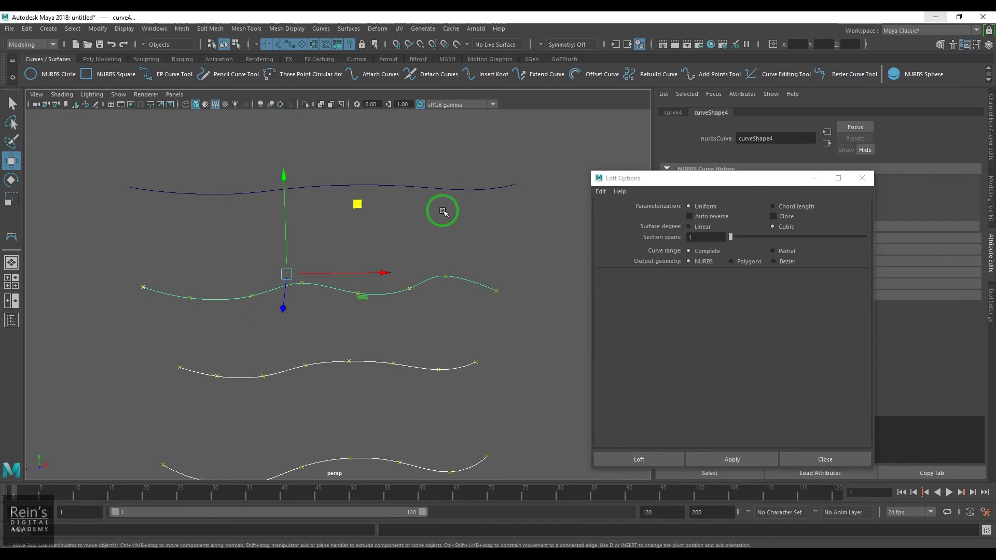
pyautogui.click(729, 456)
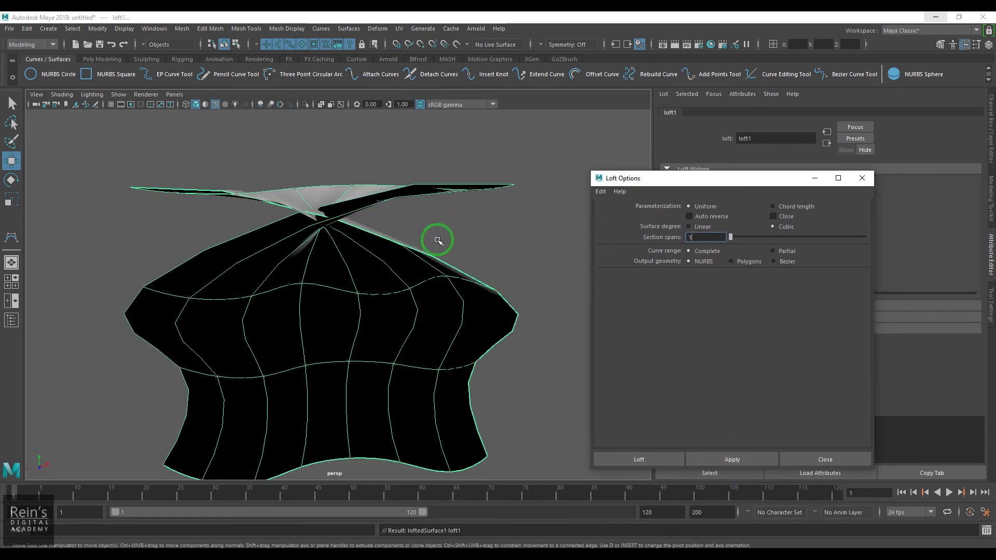
pyautogui.hotkey('ctrl', 'z')
pyautogui.hotkey('ctrl', 'z')
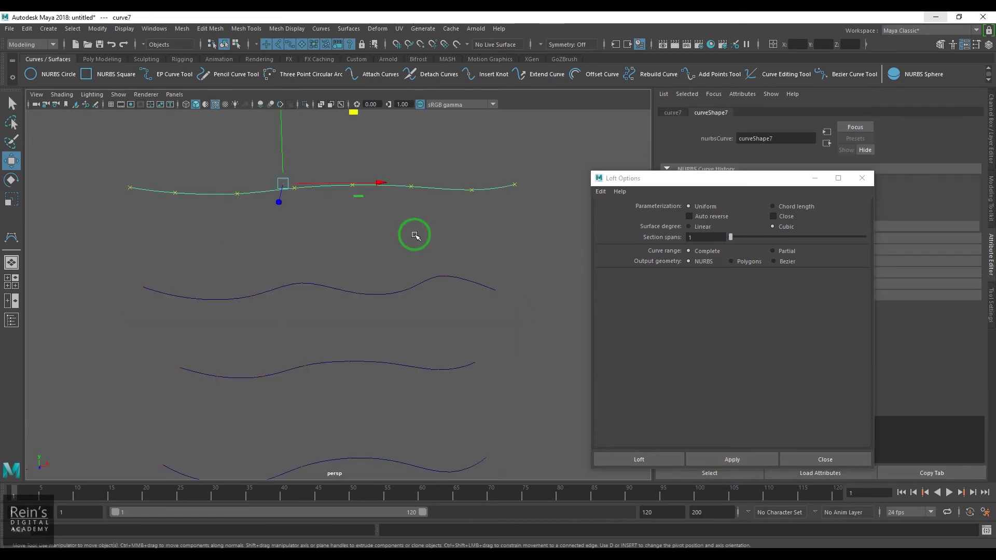
# Reverse the top curve, then loft all four curves bottom-up into loft1
pyautogui.click(321, 29)
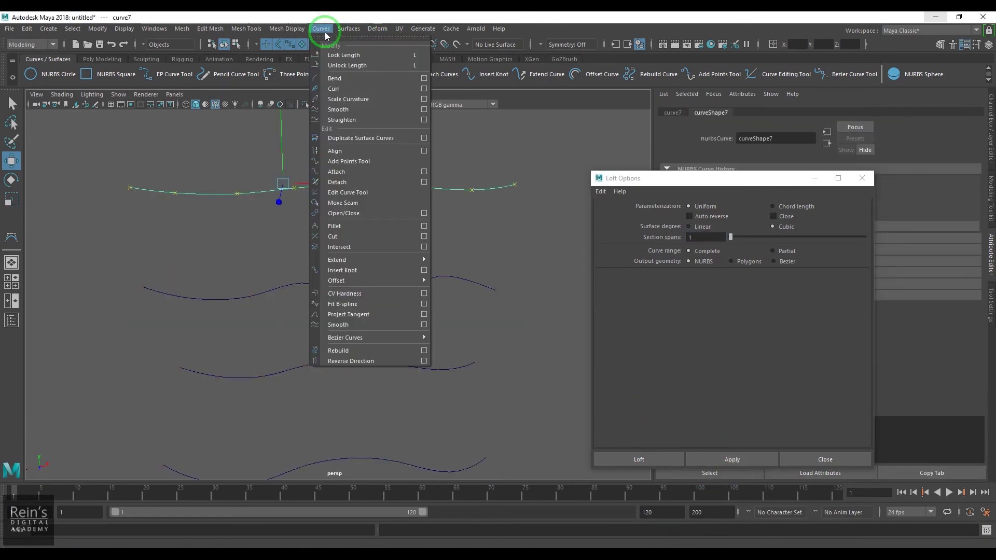
pyautogui.click(358, 361)
pyautogui.click(410, 460)
pyautogui.keyDown('shift'); pyautogui.click(438, 370); pyautogui.keyUp('shift')
pyautogui.keyDown('shift'); pyautogui.click(445, 276); pyautogui.keyUp('shift')
pyautogui.keyDown('shift'); pyautogui.moveTo(428, 121); pyautogui.dragTo(447, 211); pyautogui.keyUp('shift')
pyautogui.click(739, 459)
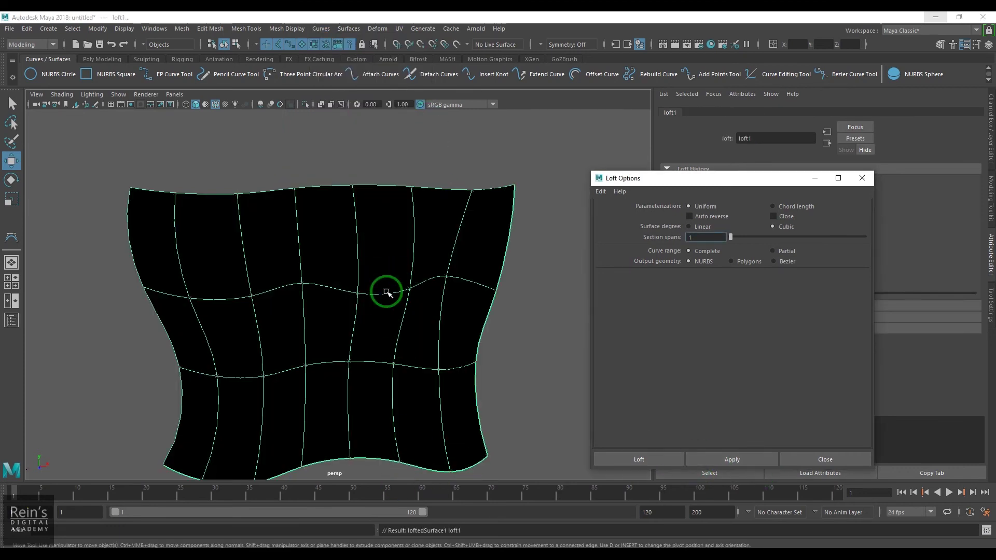
pyautogui.keyDown('alt'); pyautogui.moveTo(445, 311); pyautogui.dragTo(387, 319, button='right'); pyautogui.keyUp('alt')
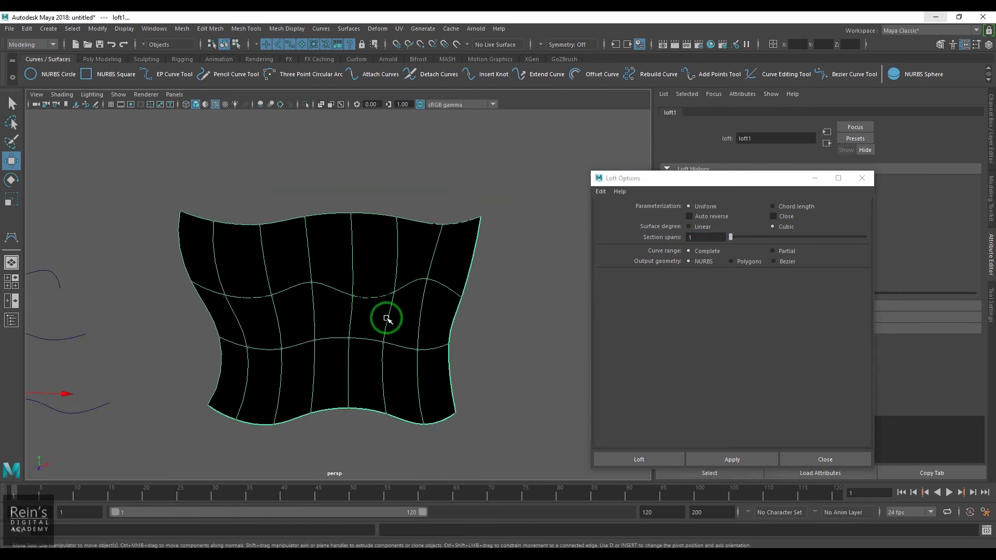
# Delete the lofted surface and reselect the four wavy curves
pyautogui.press('Delete')
pyautogui.moveTo(381, 386); pyautogui.dragTo(378, 452)
pyautogui.keyDown('shift'); pyautogui.click(417, 350); pyautogui.keyUp('shift')
pyautogui.keyDown('shift'); pyautogui.click(445, 289); pyautogui.keyUp('shift')
pyautogui.keyDown('shift'); pyautogui.moveTo(459, 253); pyautogui.dragTo(469, 213); pyautogui.keyUp('shift')
# Loft a closed surface with Close on, inspect it, then delete it
pyautogui.click(773, 217)
pyautogui.click(735, 426)
pyautogui.click(722, 460)
pyautogui.keyDown('alt'); pyautogui.moveTo(363, 319); pyautogui.dragTo(395, 416); pyautogui.keyUp('alt')
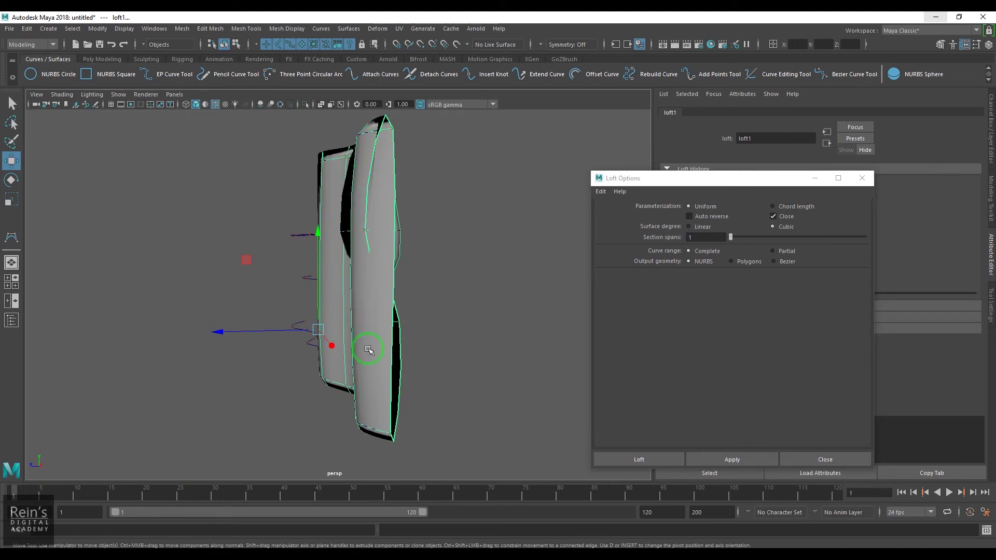
pyautogui.click(384, 382)
pyautogui.press('Delete')
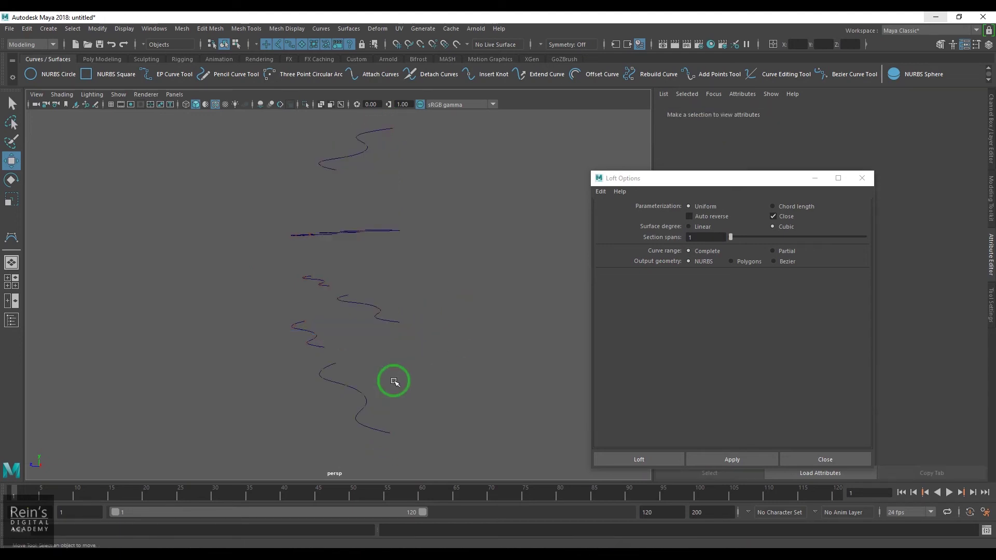
pyautogui.click(374, 387)
pyautogui.keyDown('alt'); pyautogui.moveTo(382, 350); pyautogui.dragTo(447, 371); pyautogui.keyUp('alt')
pyautogui.keyDown('shift'); pyautogui.click(409, 323); pyautogui.keyUp('shift')
pyautogui.keyDown('shift'); pyautogui.click(442, 257); pyautogui.keyUp('shift')
pyautogui.keyDown('shift'); pyautogui.click(476, 179); pyautogui.keyUp('shift')
pyautogui.moveTo(685, 185); pyautogui.dragTo(544, 202)
pyautogui.click(645, 235)
pyautogui.click(600, 474)
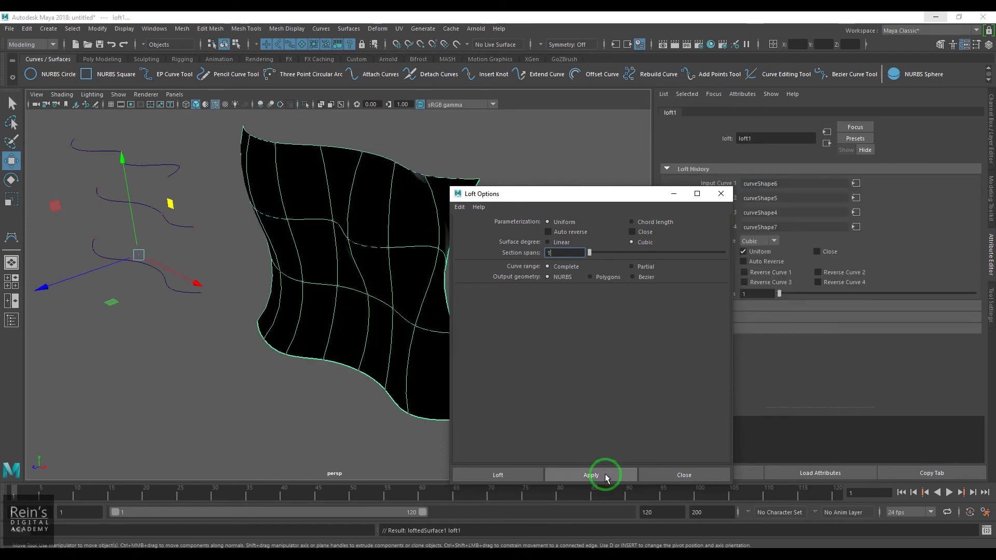
pyautogui.moveTo(601, 195); pyautogui.dragTo(619, 335)
pyautogui.click(461, 207)
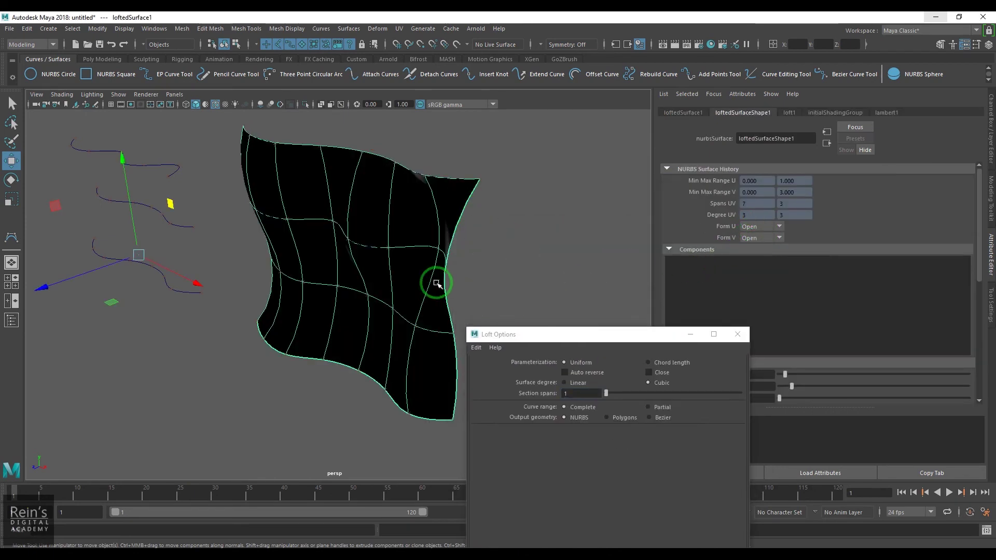
pyautogui.press('Delete')
pyautogui.click(386, 390)
pyautogui.moveTo(427, 313); pyautogui.dragTo(425, 342)
pyautogui.keyDown('shift'); pyautogui.moveTo(447, 248); pyautogui.dragTo(444, 276); pyautogui.keyUp('shift')
pyautogui.keyDown('shift'); pyautogui.moveTo(463, 156); pyautogui.dragTo(451, 201); pyautogui.keyUp('shift')
pyautogui.click(649, 373)
pyautogui.moveTo(647, 334); pyautogui.dragTo(663, 184)
pyautogui.click(529, 466)
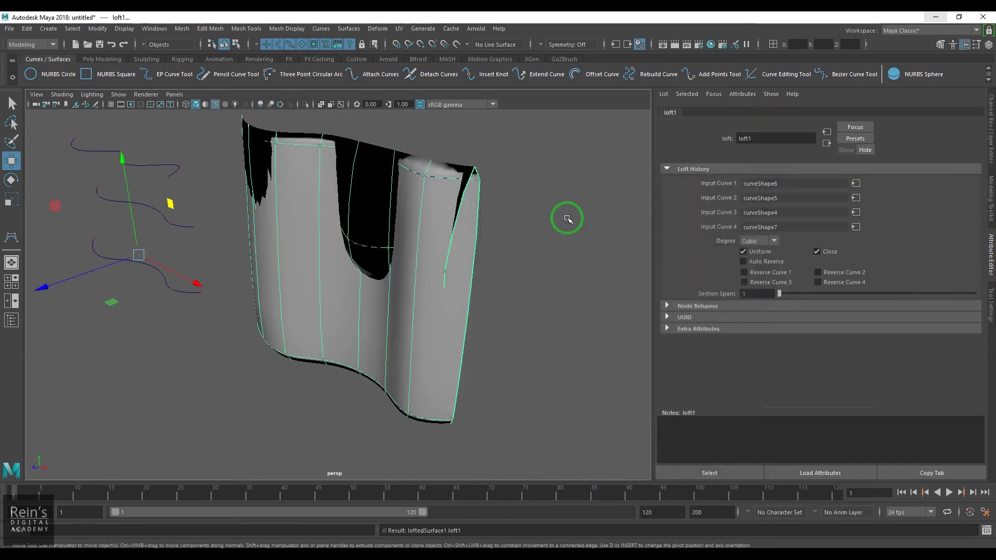
pyautogui.click(429, 327)
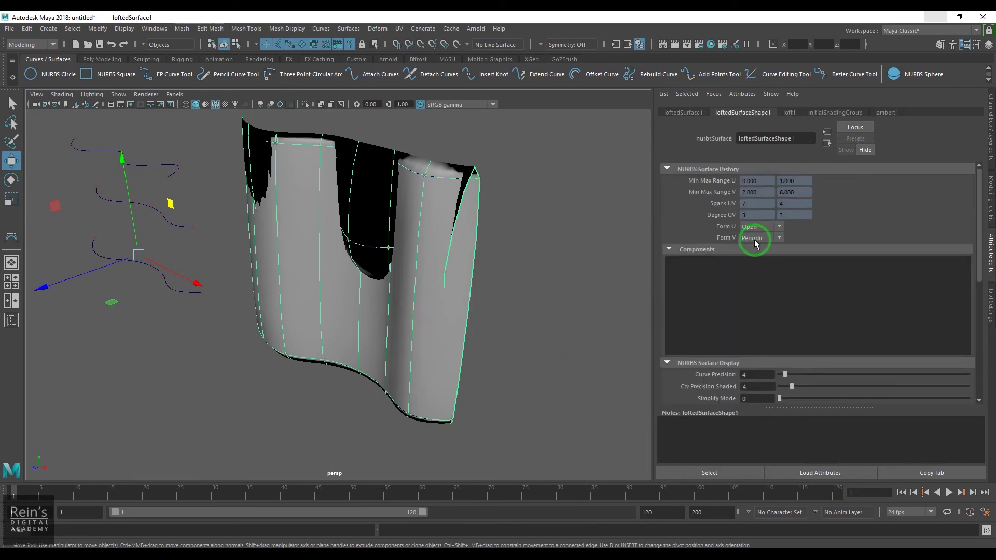
pyautogui.keyDown('alt'); pyautogui.moveTo(388, 322); pyautogui.dragTo(409, 307); pyautogui.keyUp('alt')
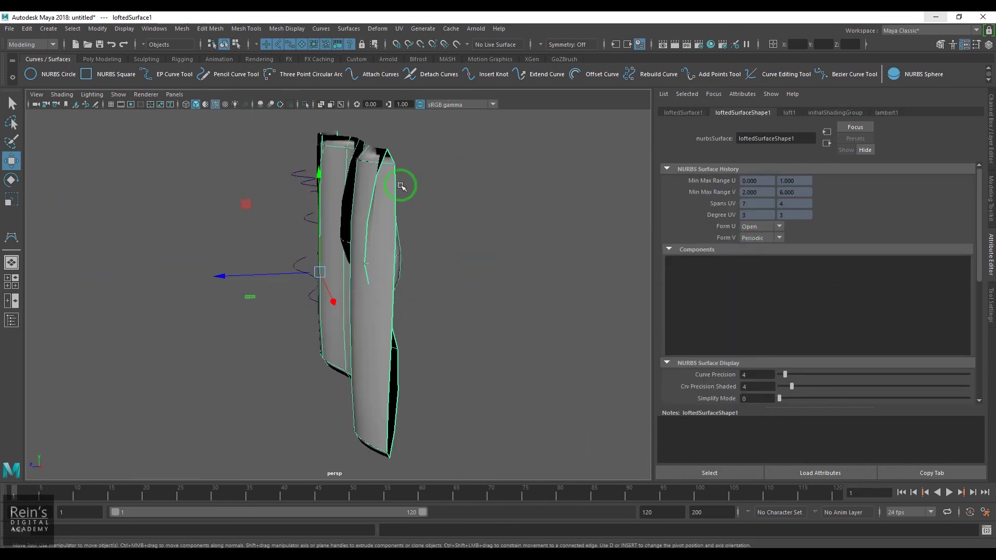
pyautogui.keyDown('alt'); pyautogui.moveTo(465, 274); pyautogui.dragTo(356, 205); pyautogui.keyUp('alt')
pyautogui.keyDown('alt'); pyautogui.moveTo(451, 229); pyautogui.dragTo(387, 263); pyautogui.keyUp('alt')
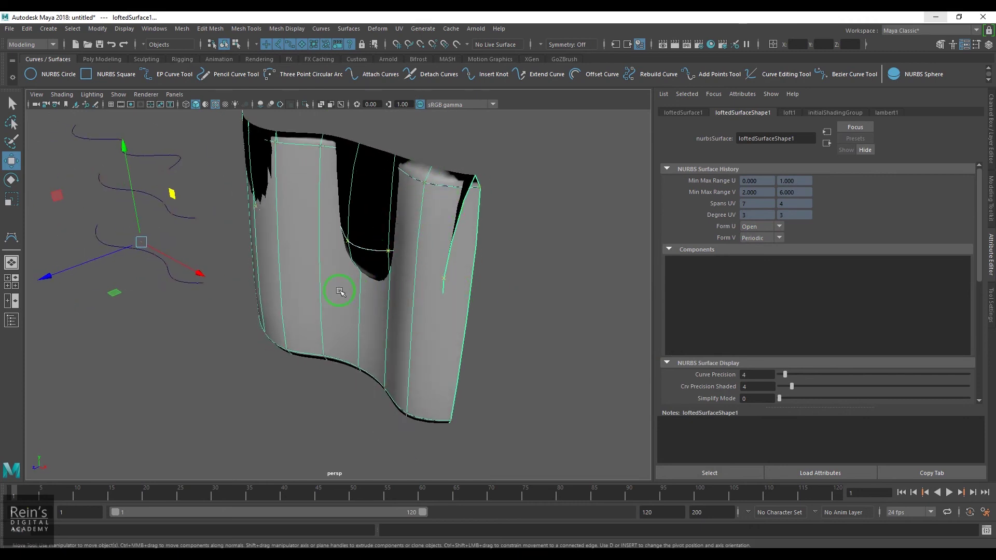
pyautogui.click(368, 247)
pyautogui.keyDown('alt'); pyautogui.moveTo(369, 247); pyautogui.dragTo(427, 280); pyautogui.keyUp('alt')
pyautogui.click(383, 411)
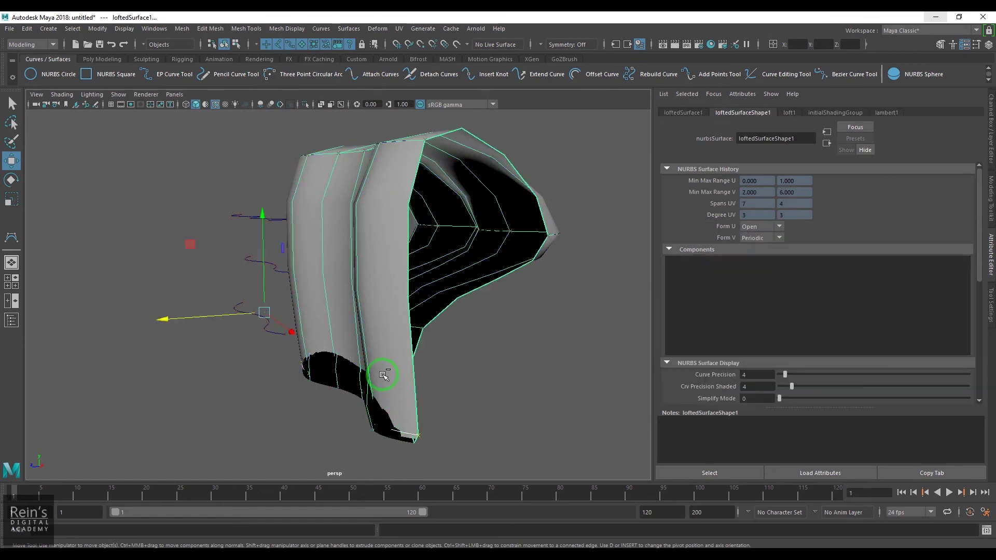
pyautogui.keyDown('ctrl'); pyautogui.click(384, 374); pyautogui.keyUp('ctrl')
pyautogui.hotkey('ctrl', 'z')
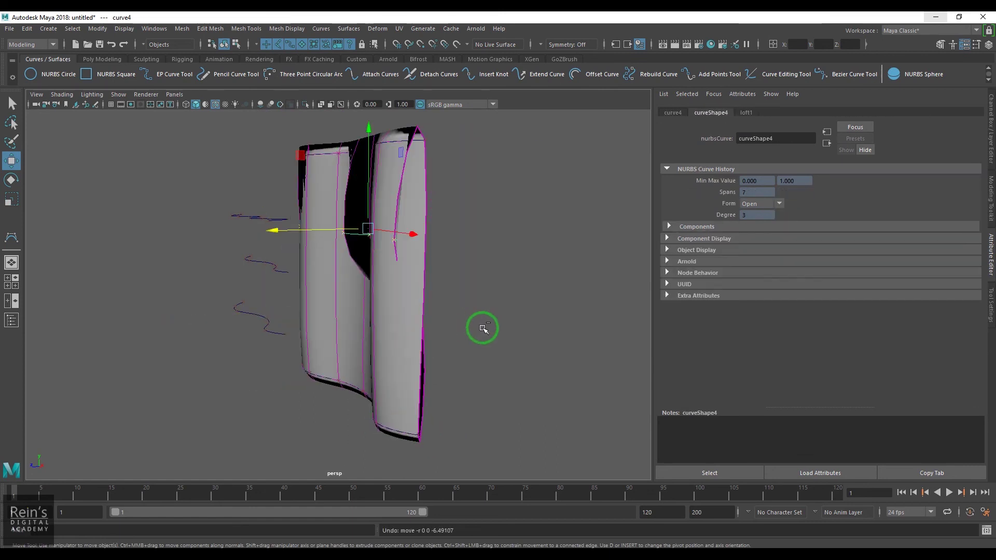
pyautogui.click(482, 328)
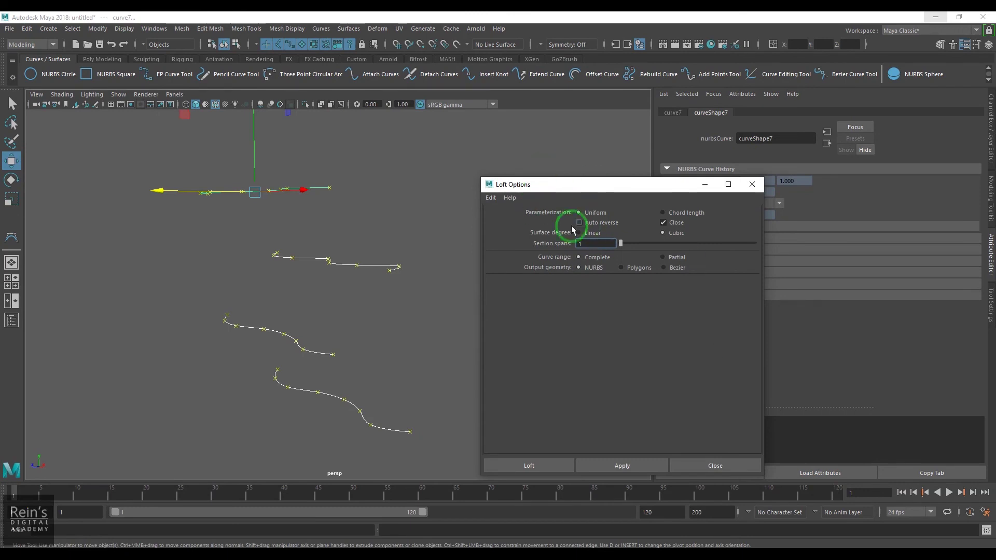
pyautogui.click(669, 234)
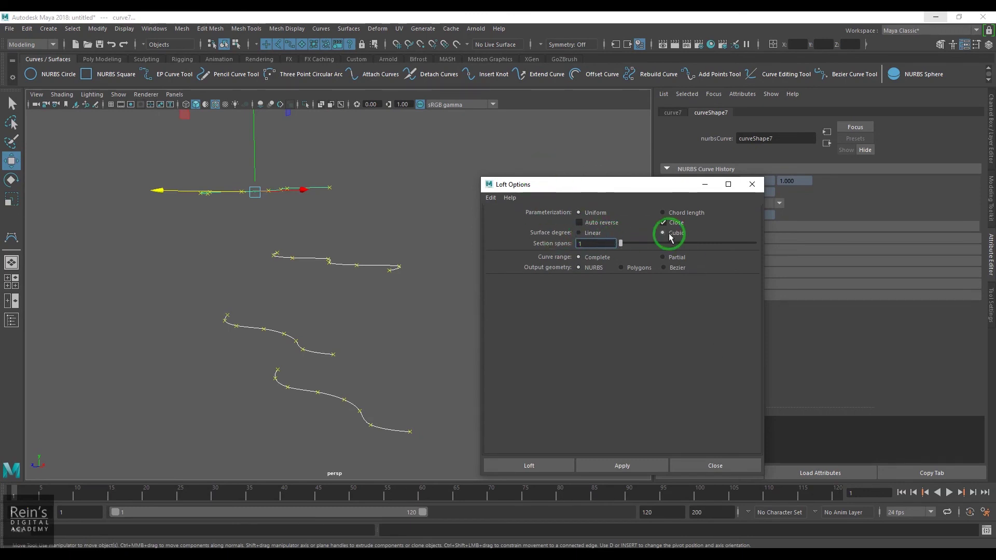
# Loft a closed surface with Linear surface degree
pyautogui.click(584, 234)
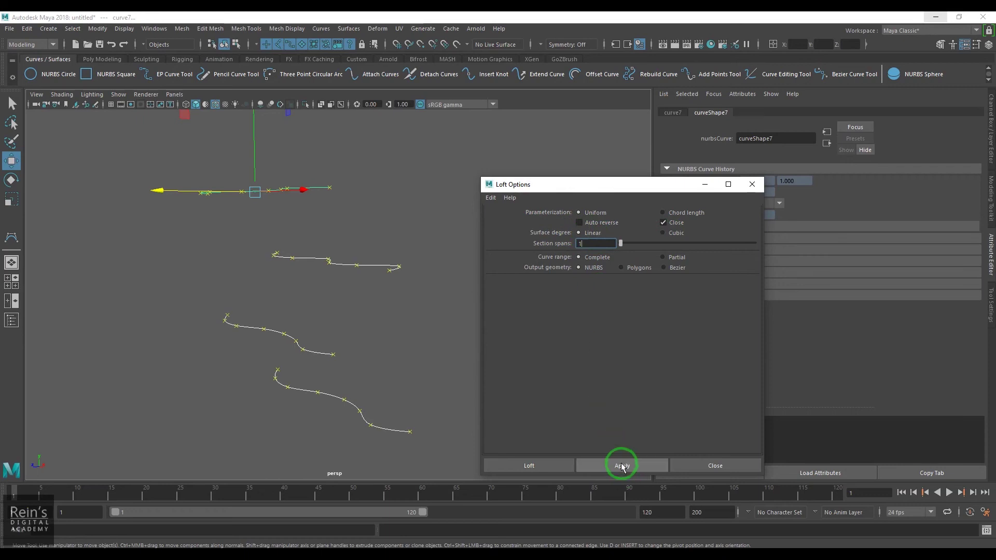
pyautogui.click(622, 466)
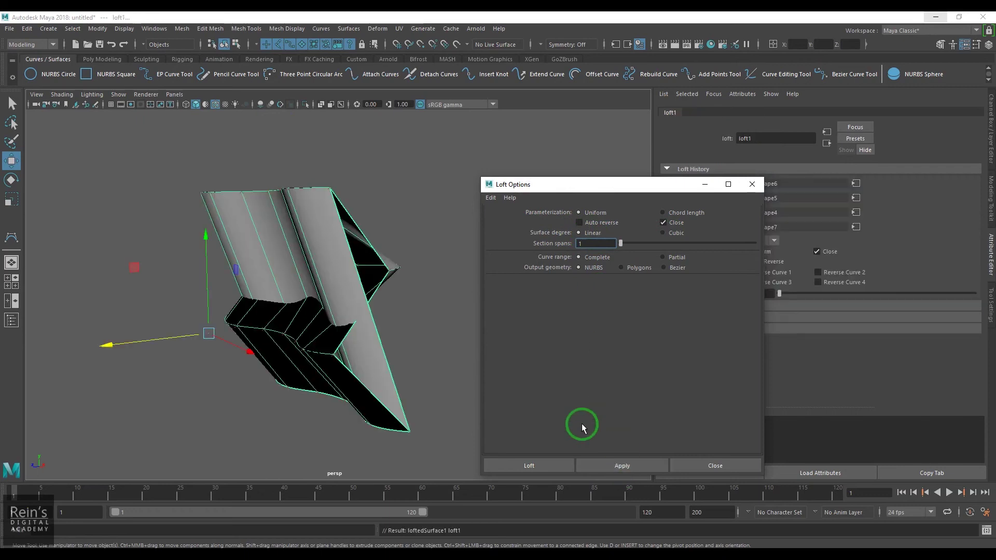
pyautogui.click(286, 314)
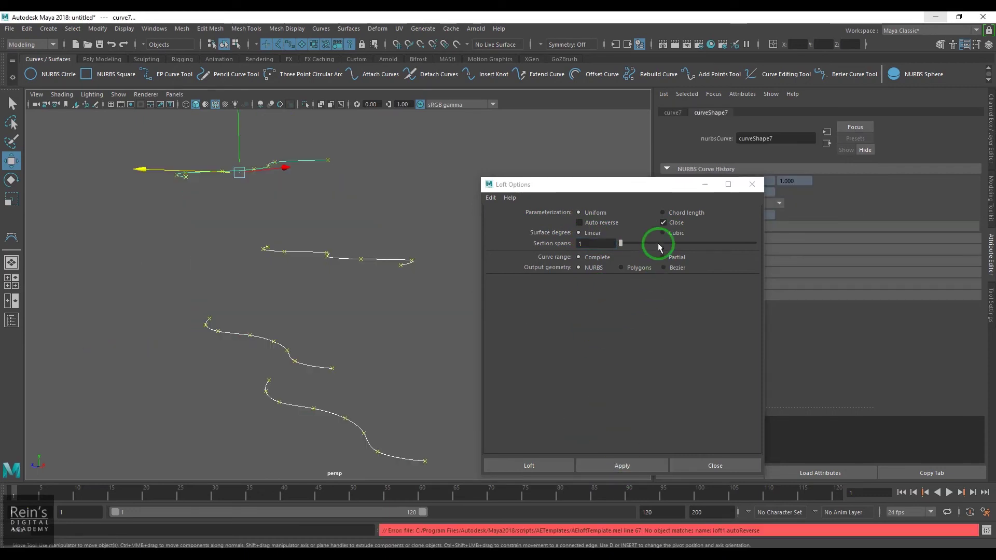
# Turn Close off and Auto reverse on, then loft an open faceted linear surface
pyautogui.click(663, 222)
pyautogui.click(600, 223)
pyautogui.click(622, 465)
pyautogui.moveTo(311, 358)
pyautogui.keyDown('alt'); pyautogui.mouseDown()
pyautogui.moveTo(382, 358)
pyautogui.moveTo(253, 360)
pyautogui.moveTo(198, 349)
pyautogui.moveTo(289, 344)
pyautogui.moveTo(260, 337)
pyautogui.moveTo(239, 202)
pyautogui.moveTo(275, 349)
pyautogui.moveTo(211, 340)
pyautogui.moveTo(182, 362)
pyautogui.moveTo(45, 333)
pyautogui.mouseUp(); pyautogui.keyUp('alt')
pyautogui.click(271, 363)
# Duplicate the curves to the left and raise one copied curve above the others
pyautogui.keyDown('alt'); pyautogui.moveTo(45, 334); pyautogui.dragTo(271, 359, button='middle'); pyautogui.keyUp('alt')
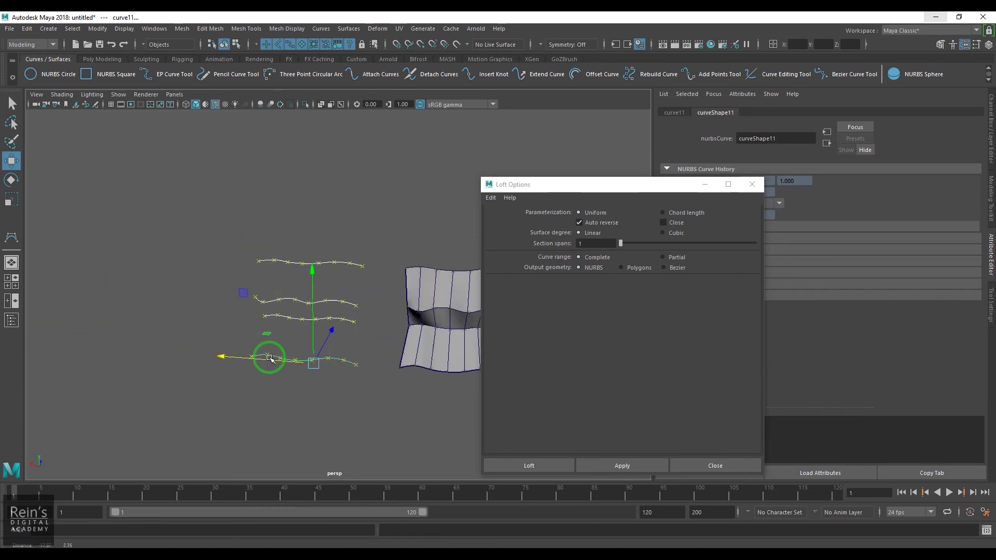
pyautogui.keyDown('alt'); pyautogui.moveTo(271, 400); pyautogui.dragTo(333, 391); pyautogui.keyUp('alt')
pyautogui.click(334, 391)
pyautogui.click(349, 356)
pyautogui.click(355, 326)
pyautogui.moveTo(354, 326); pyautogui.dragTo(363, 256)
# Loft the copied curves as a Cubic surface and frame it beside the linear one
pyautogui.click(656, 247)
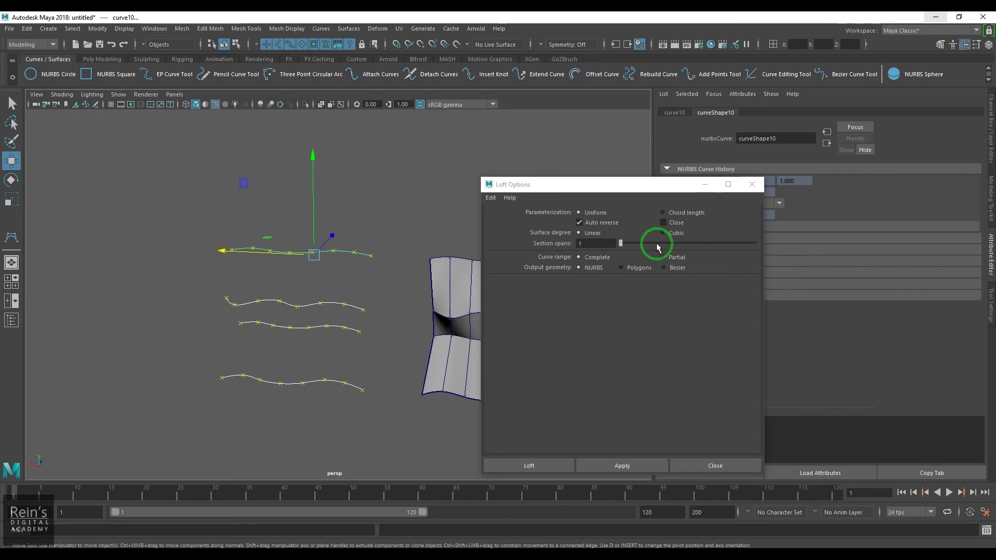
pyautogui.click(663, 233)
pyautogui.click(641, 464)
pyautogui.keyDown('alt'); pyautogui.moveTo(291, 430); pyautogui.dragTo(205, 397); pyautogui.keyUp('alt')
pyautogui.keyDown('alt'); pyautogui.moveTo(318, 405); pyautogui.dragTo(153, 371, button='middle'); pyautogui.keyUp('alt')
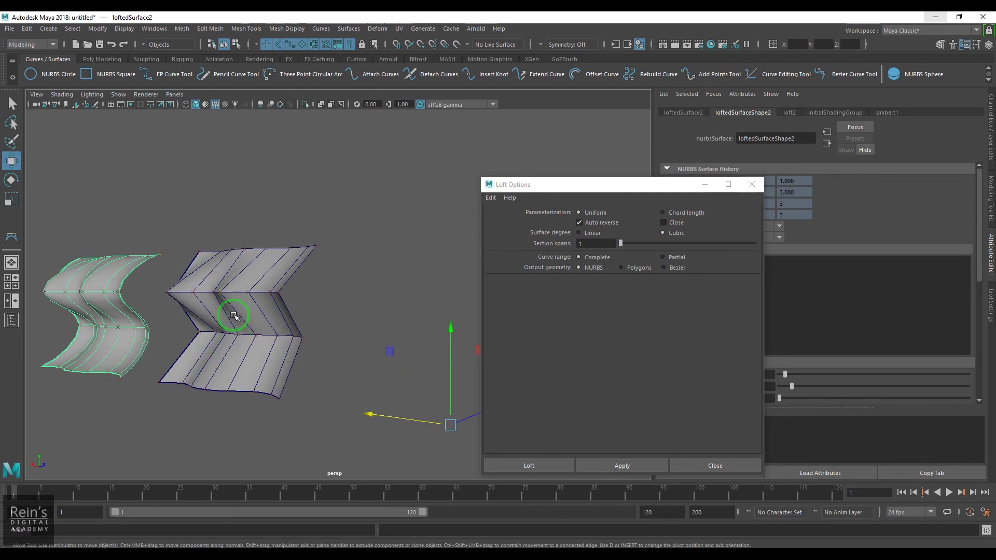
pyautogui.keyDown('alt'); pyautogui.moveTo(280, 357); pyautogui.dragTo(412, 349, button='middle'); pyautogui.keyUp('alt')
pyautogui.keyDown('alt'); pyautogui.moveTo(412, 349); pyautogui.dragTo(653, 268, button='right'); pyautogui.keyUp('alt')
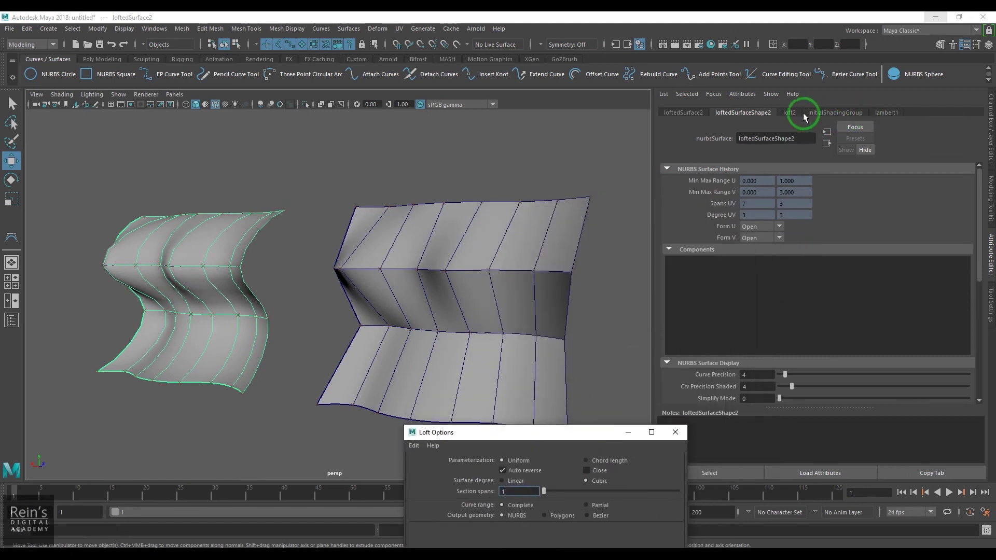
# Increase the section spans in the new surface's loft2 settings
pyautogui.click(804, 115)
pyautogui.moveTo(777, 294); pyautogui.dragTo(838, 307)
pyautogui.moveTo(520, 425); pyautogui.dragTo(599, 120)
pyautogui.keyDown('alt'); pyautogui.moveTo(318, 300); pyautogui.dragTo(614, 227); pyautogui.keyUp('alt')
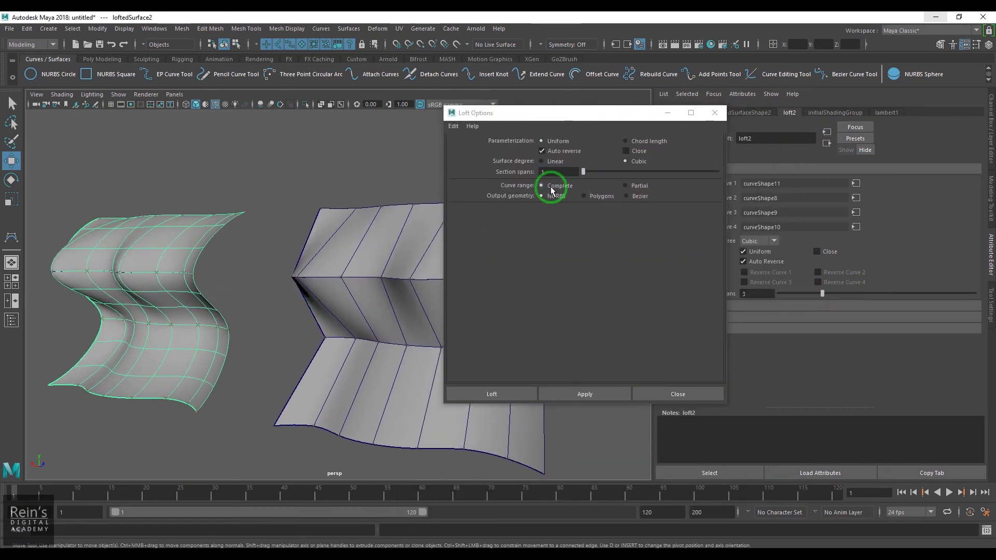
# Delete both the smooth and the faceted lofted surfaces
pyautogui.click(634, 187)
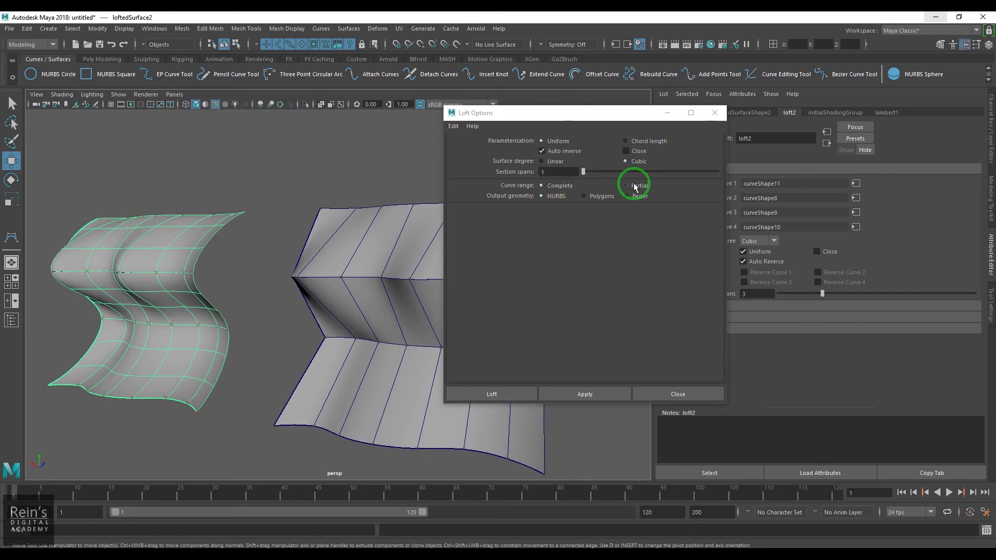
pyautogui.click(331, 373)
pyautogui.click(145, 358)
pyautogui.press('Delete')
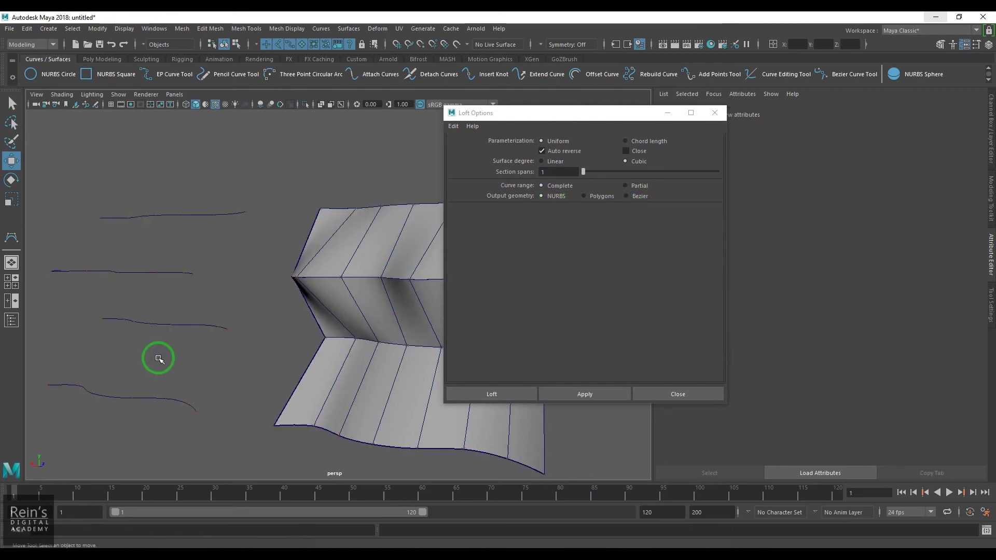
pyautogui.click(343, 347)
pyautogui.press('Delete')
# Select the four curves bottom to top and loft them with Curve range set to Partial
pyautogui.click(328, 373)
pyautogui.keyDown('shift'); pyautogui.click(368, 299); pyautogui.keyUp('shift')
pyautogui.keyDown('shift'); pyautogui.click(365, 255); pyautogui.keyUp('shift')
pyautogui.keyDown('shift'); pyautogui.click(392, 142); pyautogui.keyUp('shift')
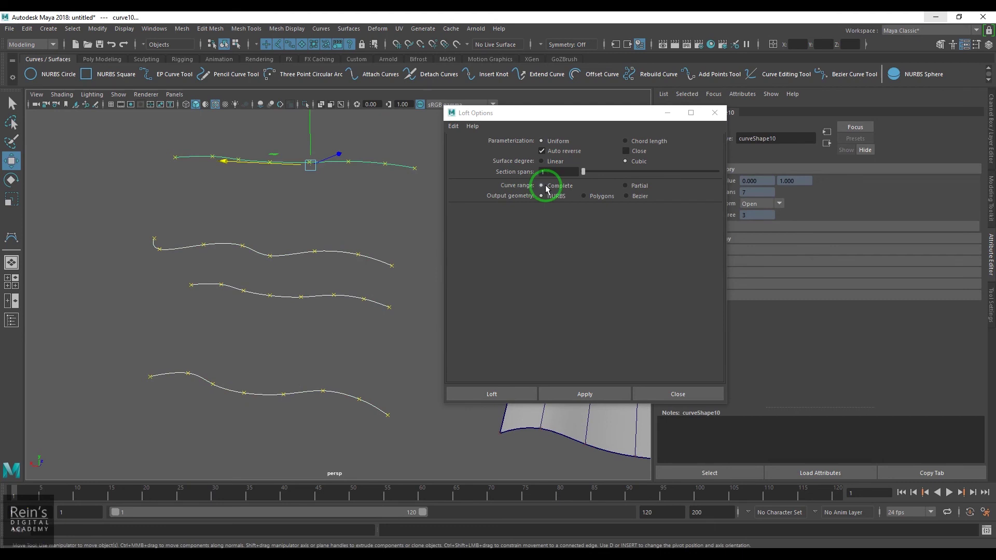
pyautogui.click(643, 186)
pyautogui.click(504, 389)
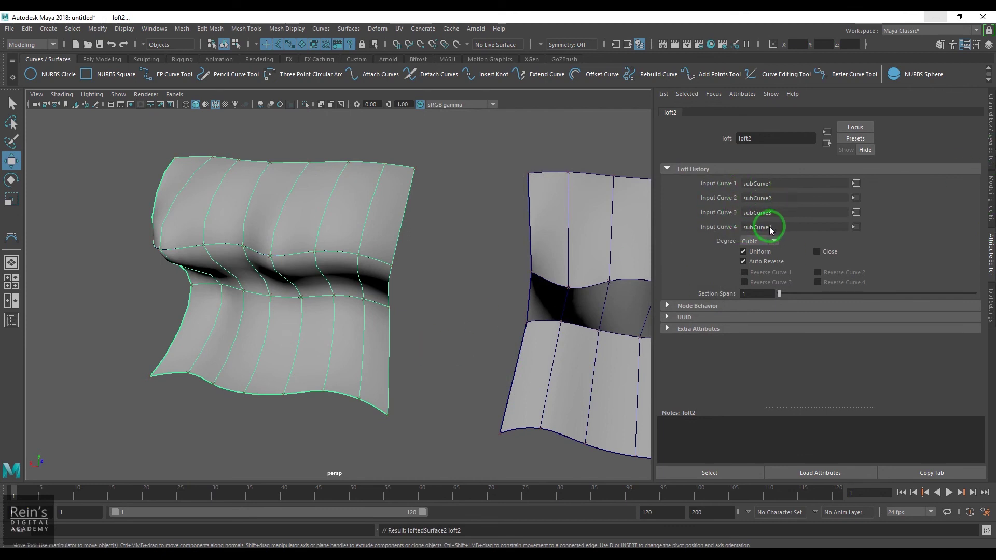
# Check the subCurve input nodes, then show loftedSurface2's loft2 and subCurve1-4 inputs in the Channel Box
pyautogui.click(854, 184)
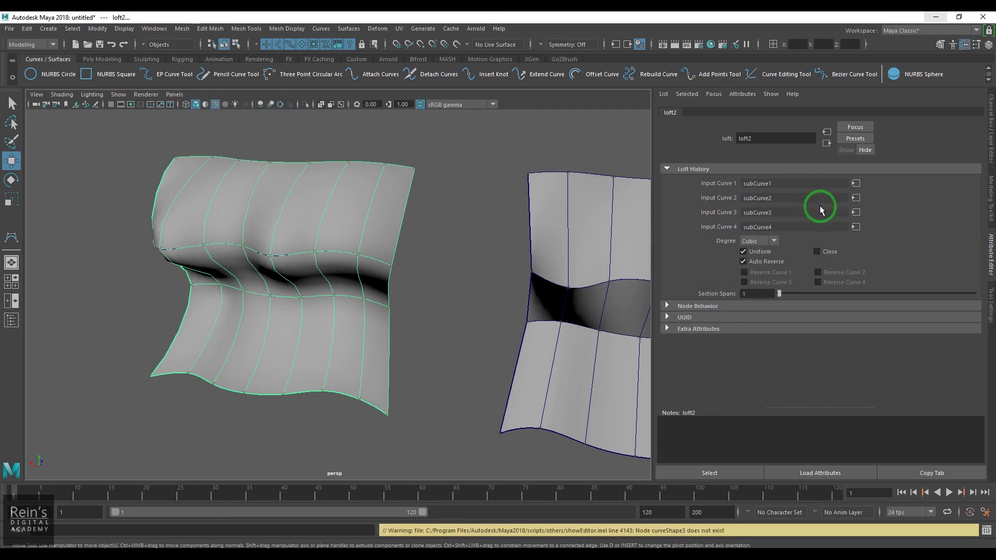
pyautogui.click(855, 199)
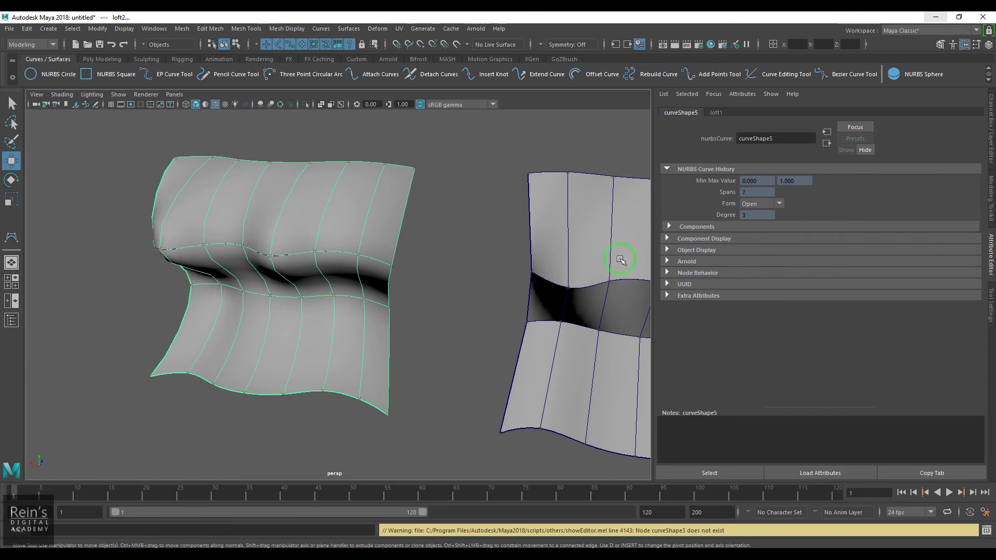
pyautogui.click(378, 223)
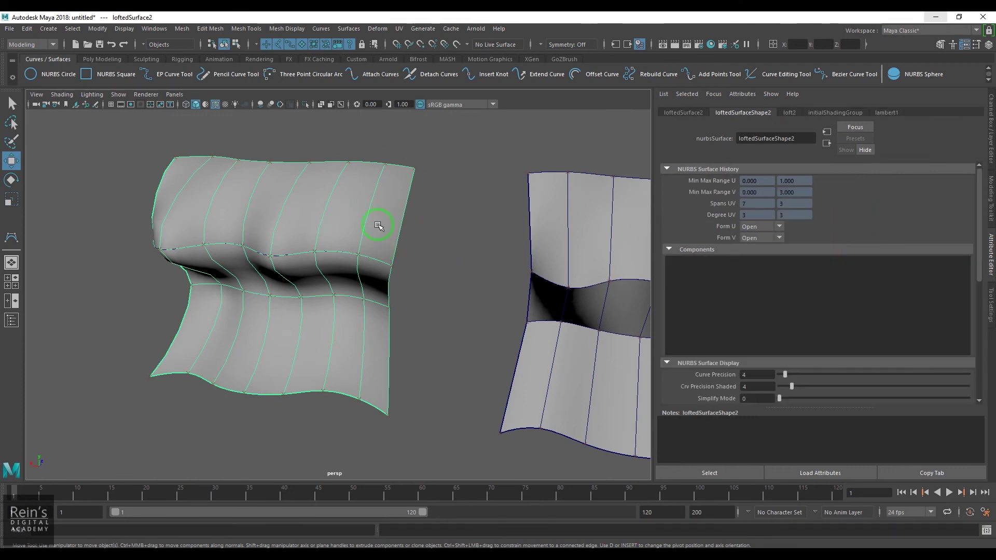
pyautogui.click(789, 113)
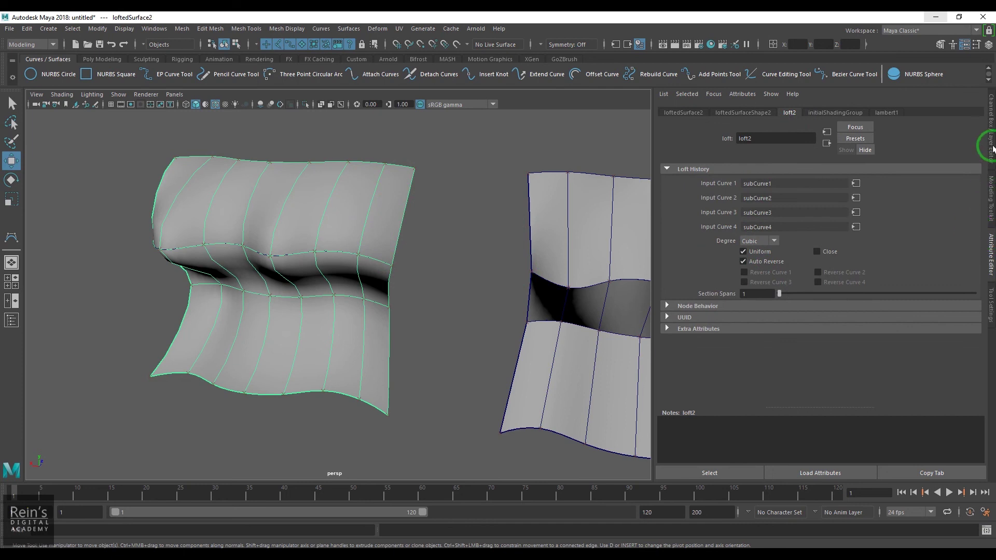
pyautogui.click(992, 148)
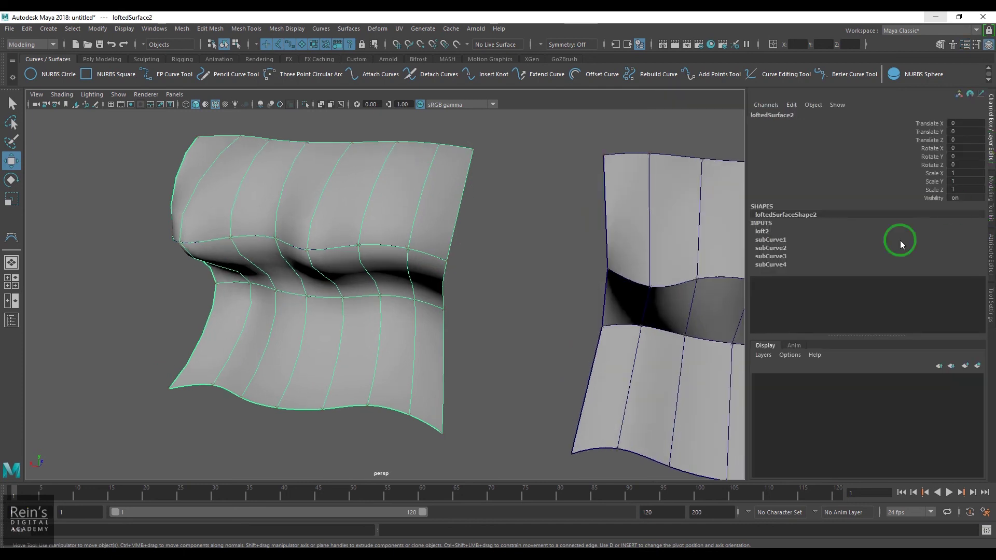
# Expand the subCurve range values and set subCurve1's Max Value to 0.5
pyautogui.click(773, 240)
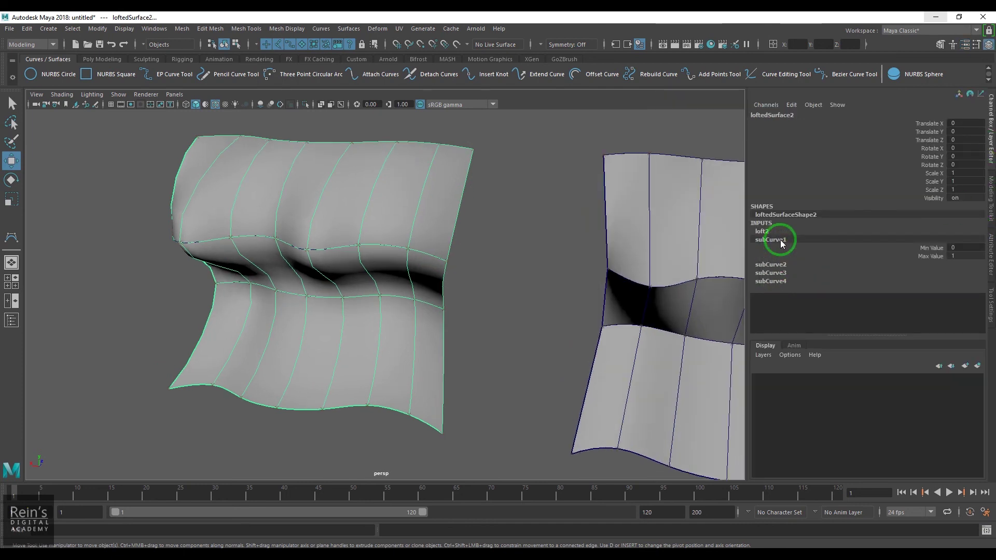
pyautogui.click(776, 265)
pyautogui.click(779, 280)
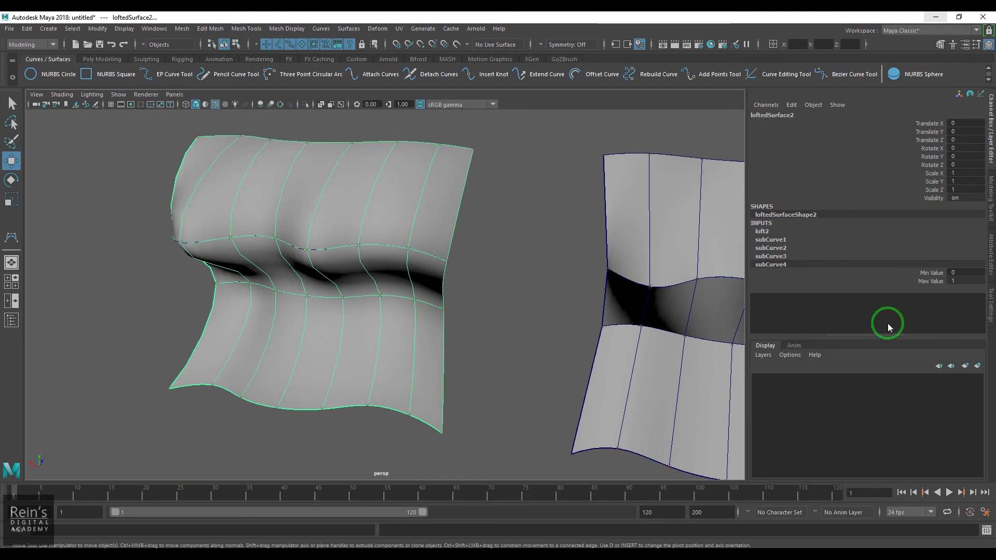
pyautogui.click(798, 240)
pyautogui.click(951, 248)
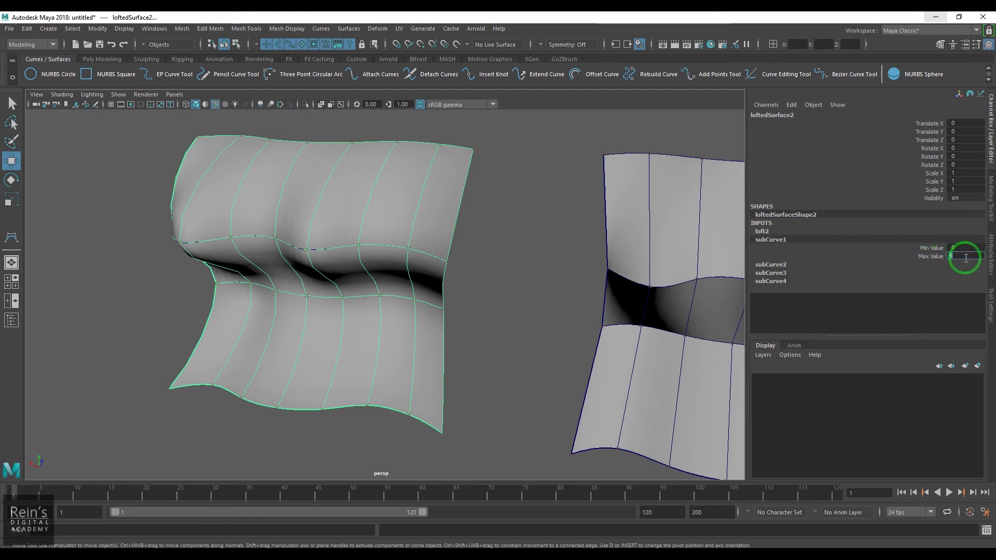
pyautogui.click(964, 254)
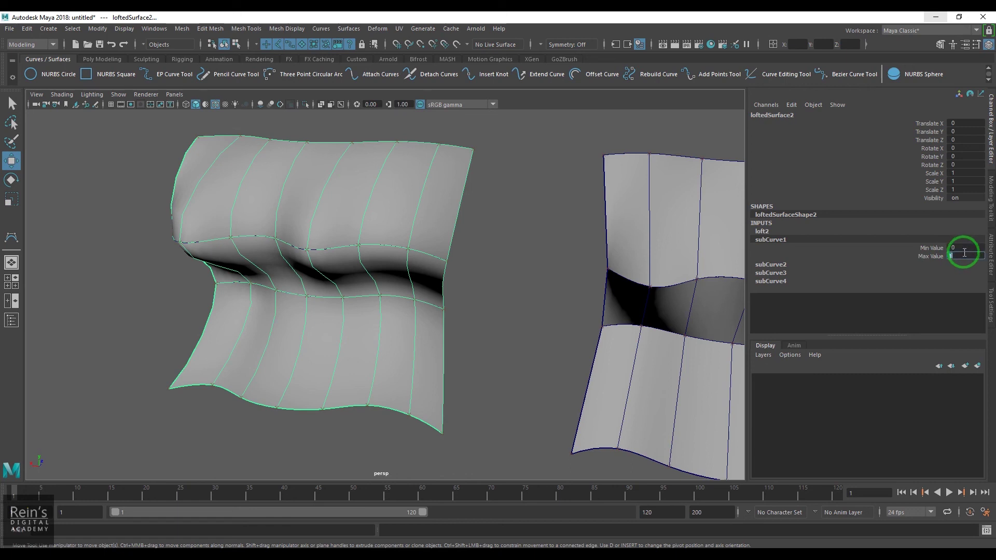
pyautogui.press('Return')
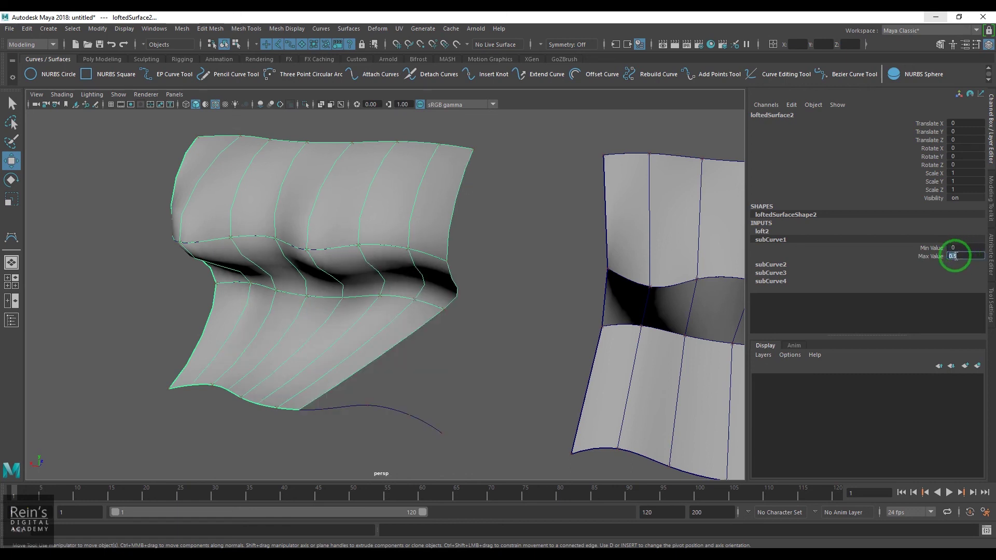
# Set subCurve1's Min Value to 0.25 and Max Value to 0.75
pyautogui.keyDown('alt'); pyautogui.moveTo(325, 400); pyautogui.dragTo(349, 349); pyautogui.keyUp('alt')
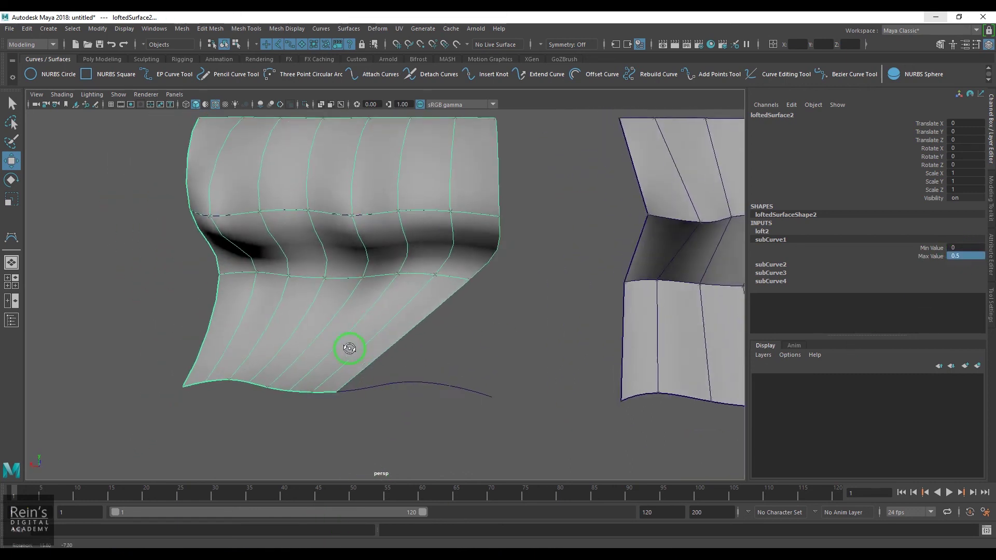
pyautogui.click(957, 248)
pyautogui.write('0.25')
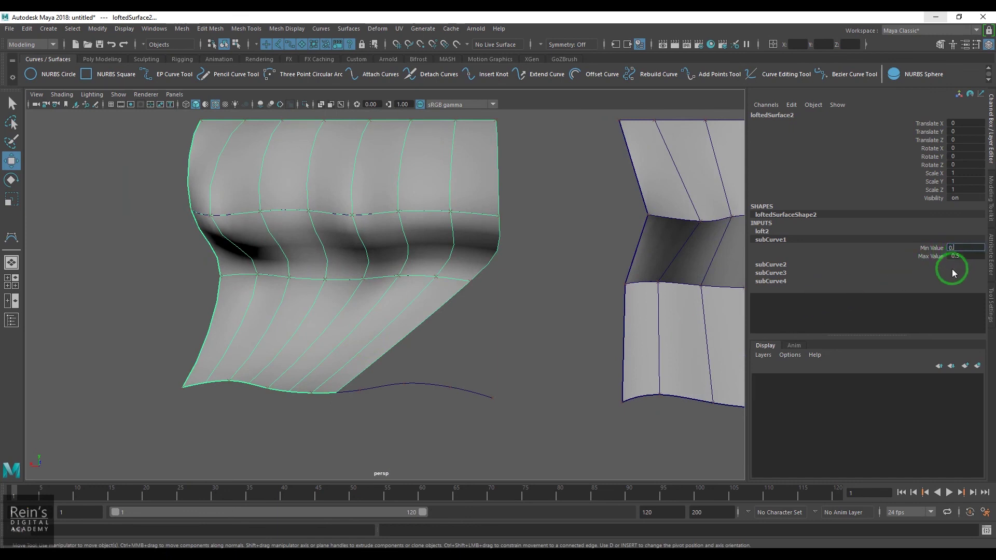
pyautogui.press('Return')
pyautogui.click(972, 255)
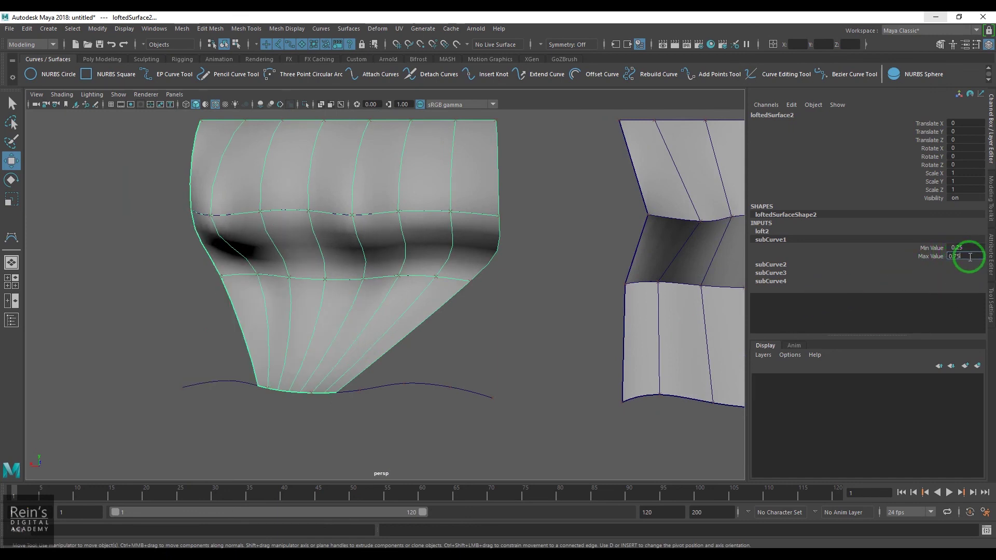
pyautogui.write('0.75')
pyautogui.press('Return')
# Reselect the loft and lower subCurve1's Max Value below 0.75, shortening the bottom edge
pyautogui.keyDown('alt'); pyautogui.moveTo(496, 407); pyautogui.dragTo(417, 406); pyautogui.keyUp('alt')
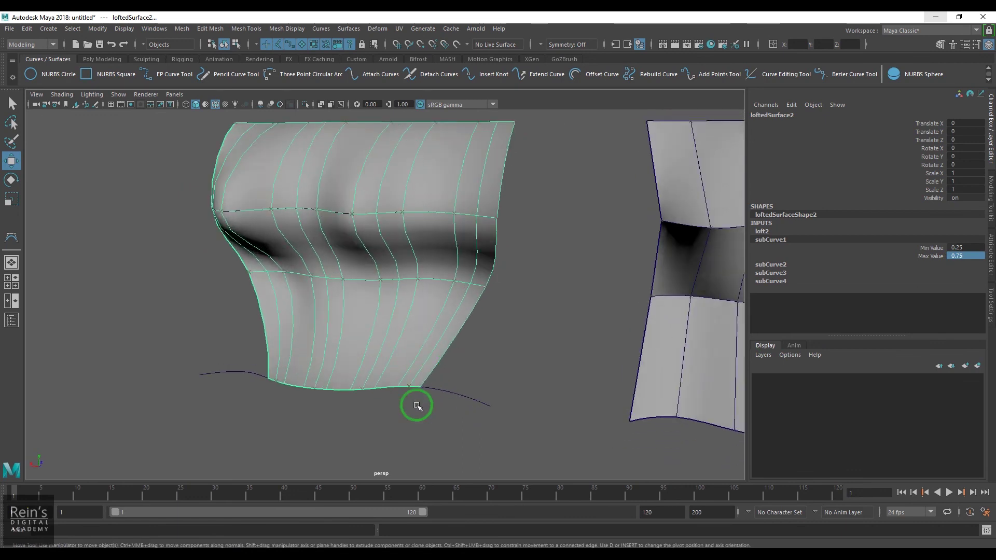
pyautogui.click(229, 372)
pyautogui.scroll(2, 222, 427)
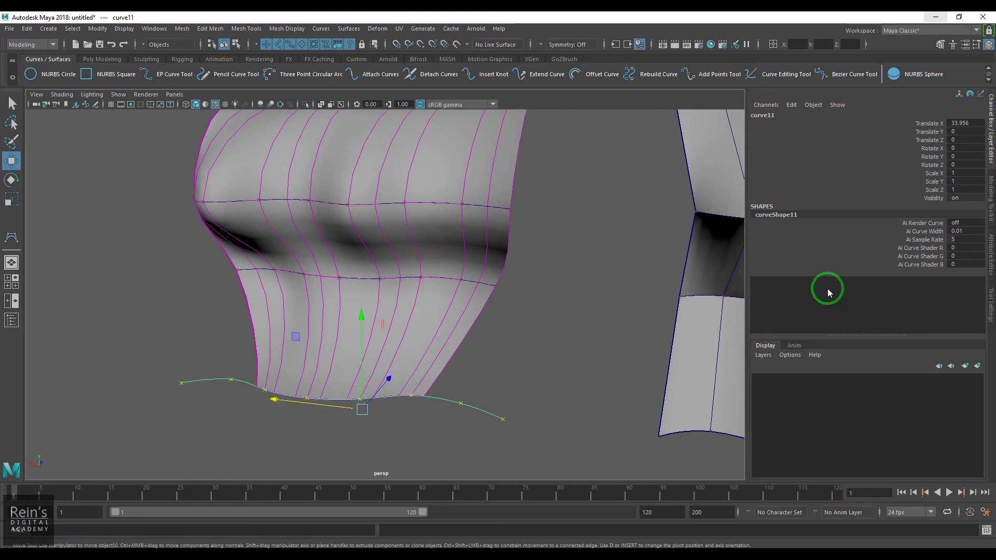
pyautogui.click(423, 334)
pyautogui.click(778, 240)
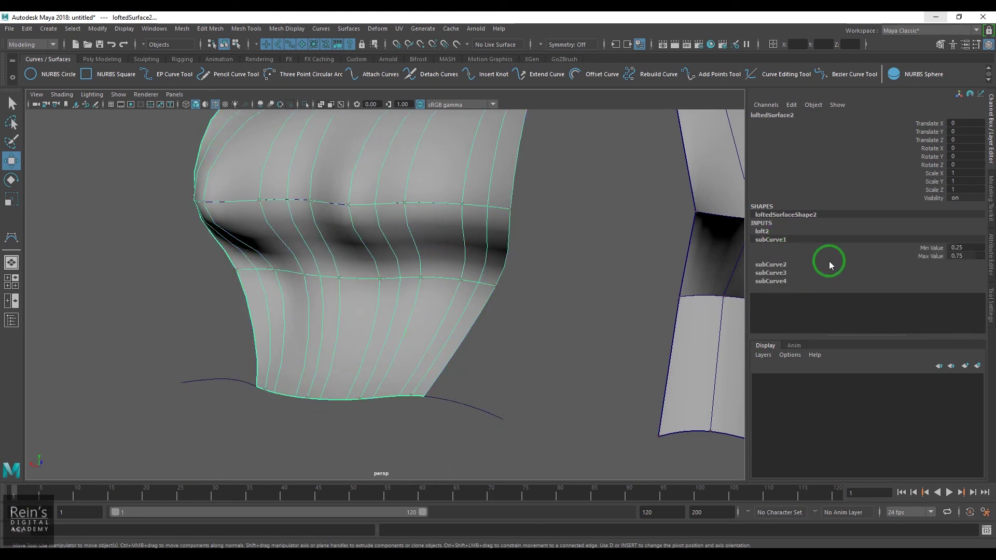
pyautogui.click(933, 256)
pyautogui.moveTo(490, 302)
pyautogui.mouseDown(button='middle')
pyautogui.moveTo(476, 306)
pyautogui.moveTo(493, 304)
pyautogui.moveTo(486, 313)
pyautogui.mouseUp(button='middle')
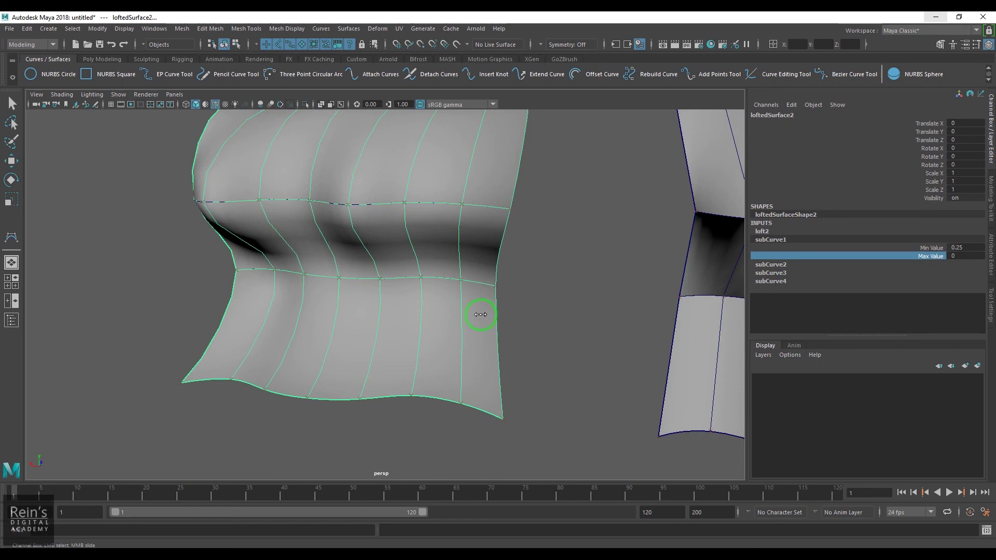
pyautogui.doubleClick(962, 254)
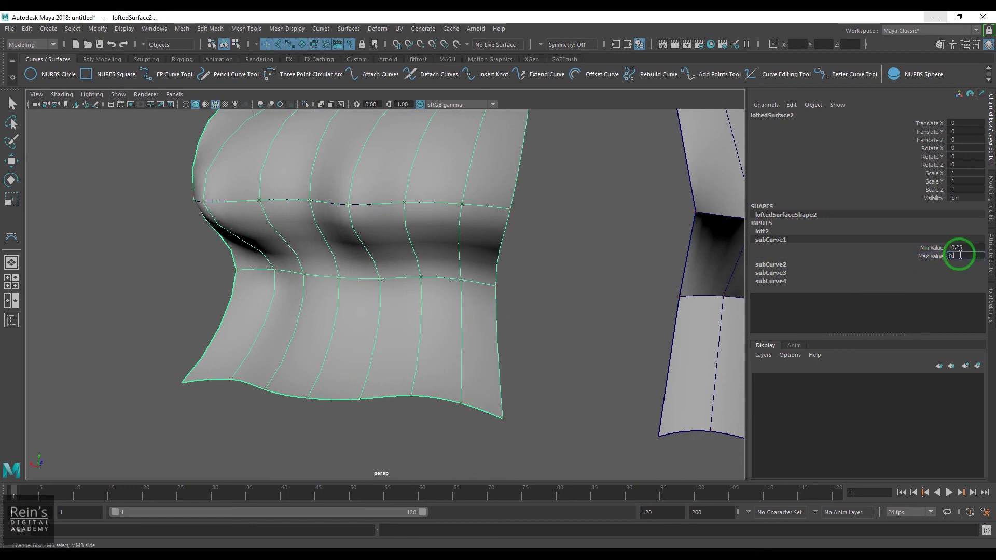
pyautogui.write('0.')
pyautogui.press('Return')
pyautogui.click(818, 266)
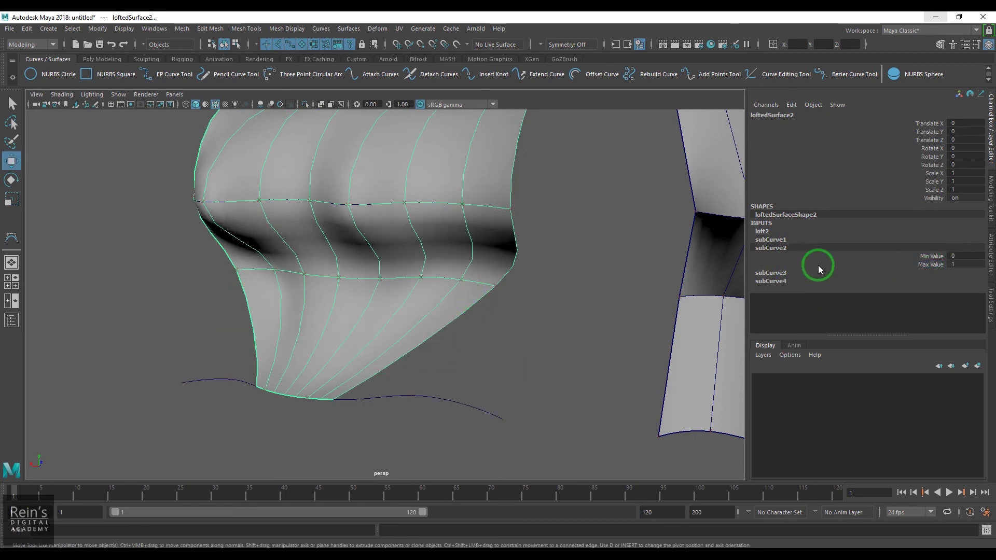
# Set subCurve2's Max Value to 0.25 and change subCurve3's Min Value
pyautogui.doubleClick(978, 256)
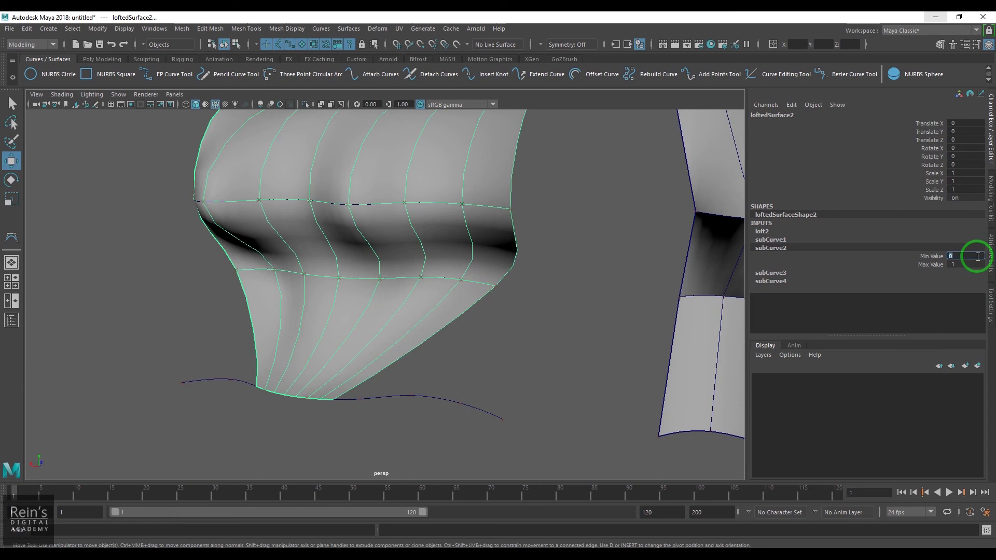
pyautogui.click(970, 267)
pyautogui.write('0.25')
pyautogui.press('Return')
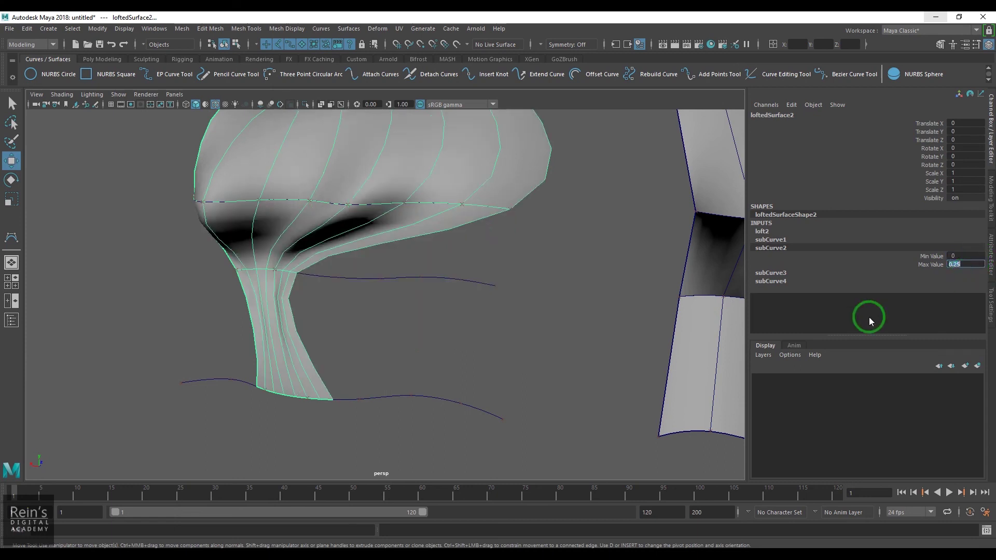
pyautogui.click(787, 273)
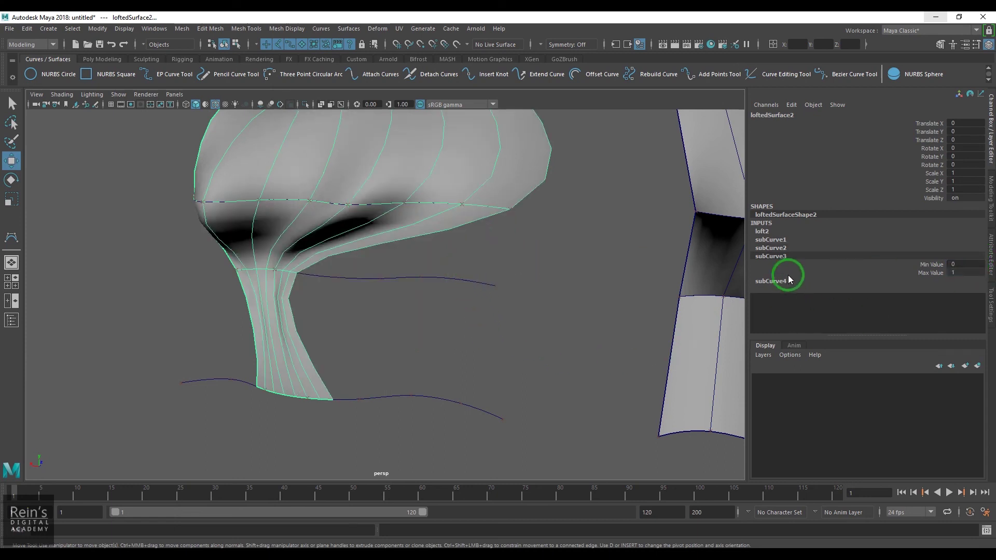
pyautogui.press('Return')
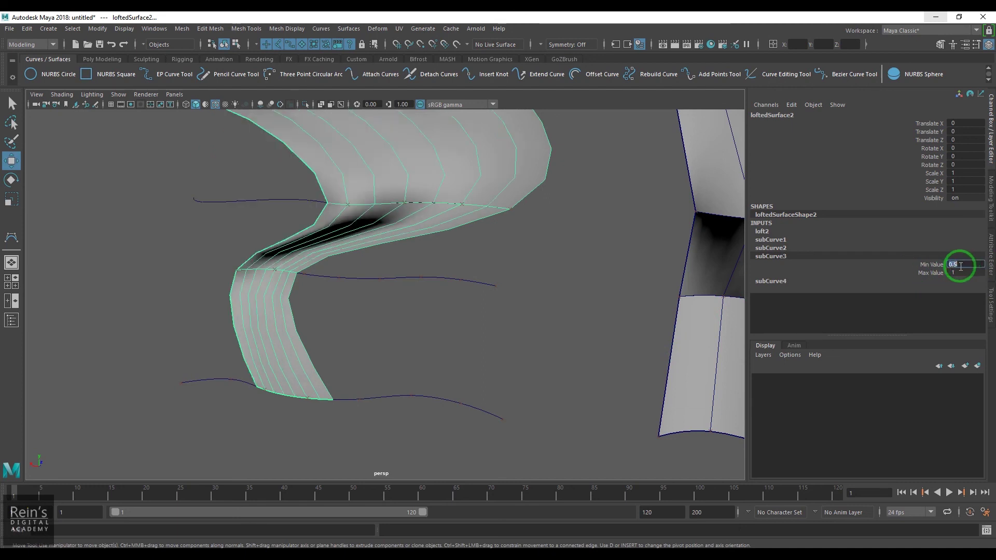
# Set subCurve4's Min Value to 0.75 so the loft meets only the top curve's last section
pyautogui.click(804, 283)
pyautogui.click(961, 273)
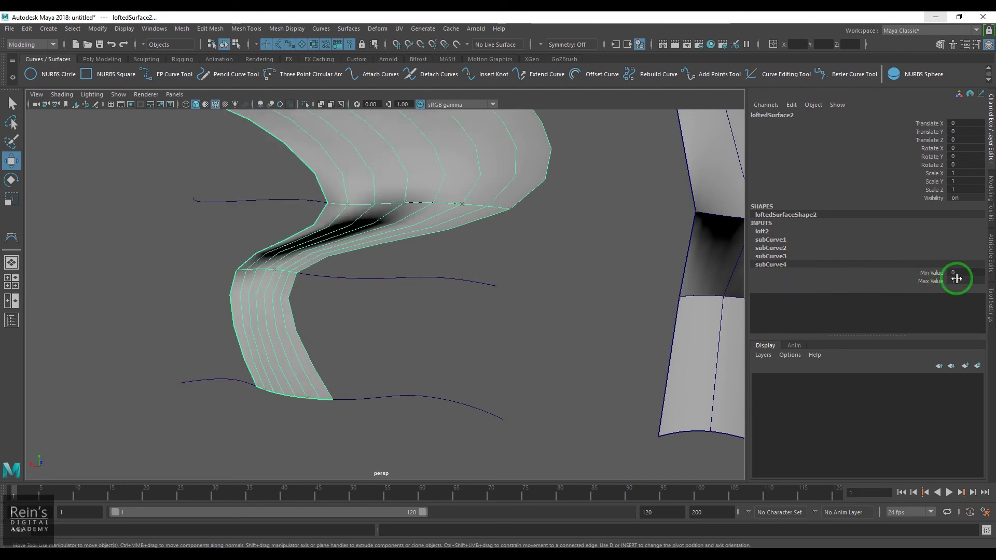
pyautogui.write('0.75')
pyautogui.press('Return')
pyautogui.keyDown('alt'); pyautogui.moveTo(415, 313); pyautogui.dragTo(369, 348); pyautogui.keyUp('alt')
# Select the four profile curves, then clear the selection and reselect the zigzag lofted surface
pyautogui.click(377, 369)
pyautogui.keyDown('shift'); pyautogui.click(410, 283); pyautogui.keyUp('shift')
pyautogui.keyDown('shift'); pyautogui.click(285, 232); pyautogui.keyUp('shift')
pyautogui.keyDown('shift'); pyautogui.click(422, 162); pyautogui.keyUp('shift')
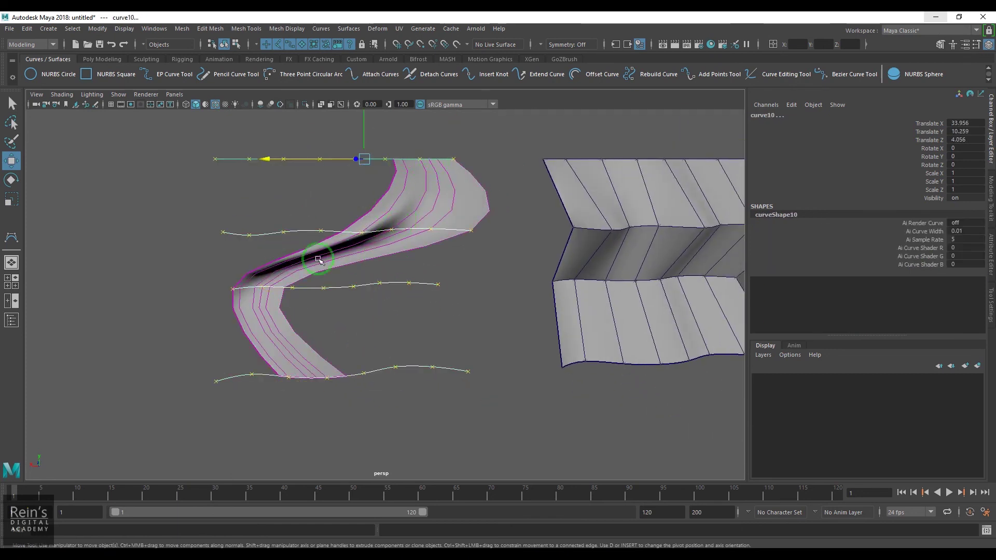
pyautogui.click(348, 323)
pyautogui.keyDown('alt'); pyautogui.moveTo(363, 352); pyautogui.dragTo(385, 339); pyautogui.keyUp('alt')
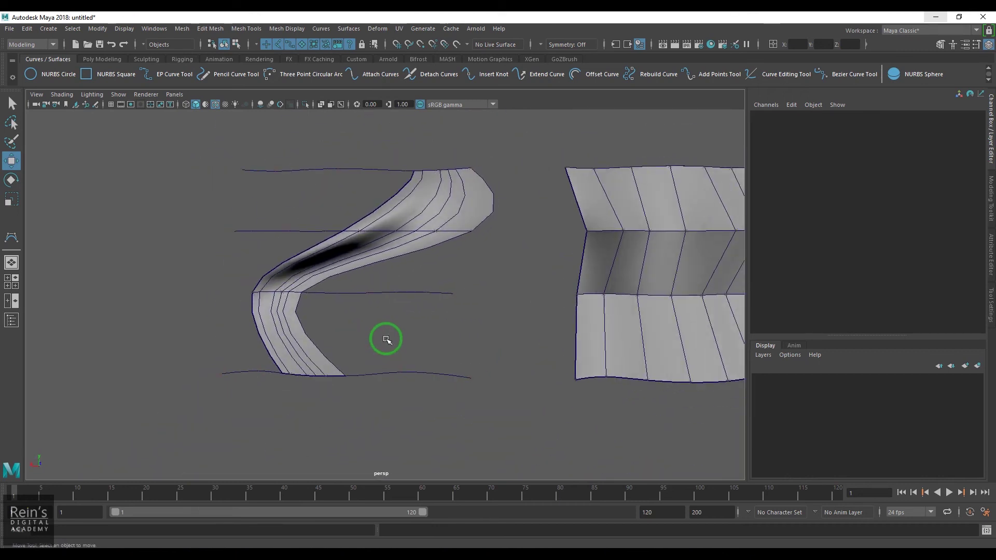
pyautogui.click(294, 352)
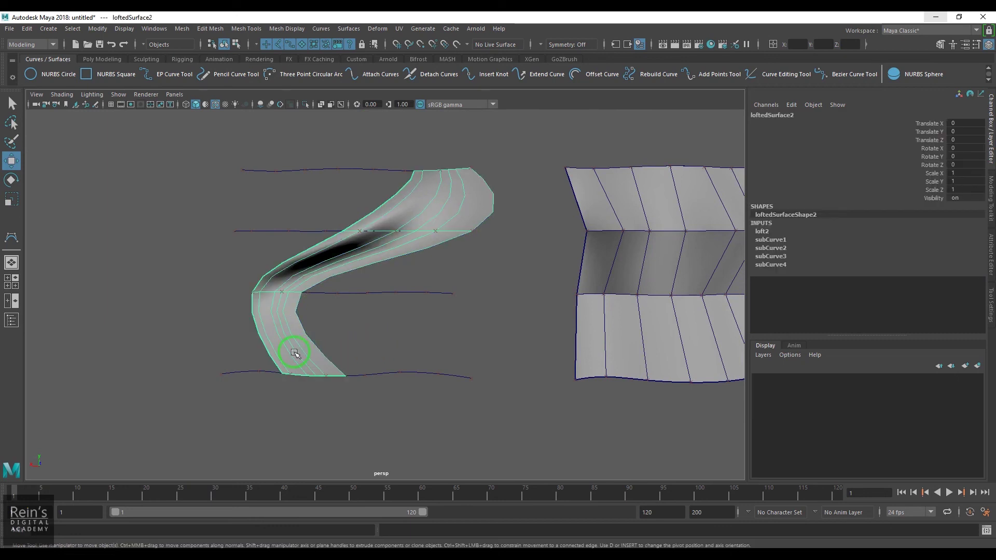